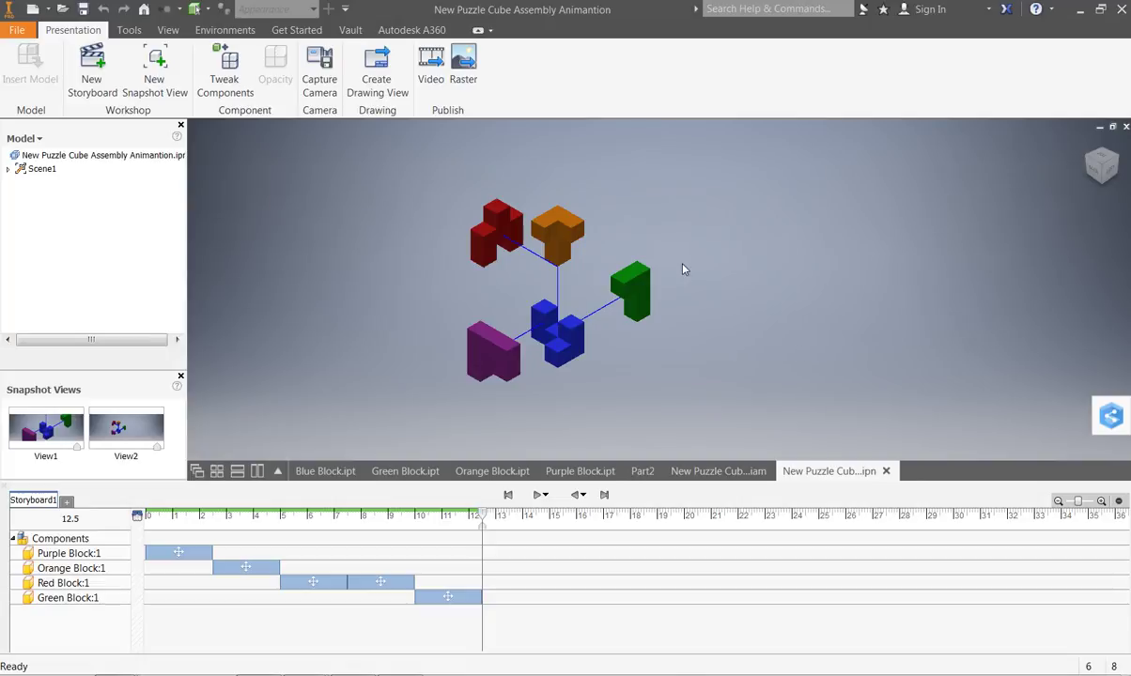
Step: Create a new drawing, Drawing3, from the Drawing template on an ANSI - Large sheet
left_click(53, 6)
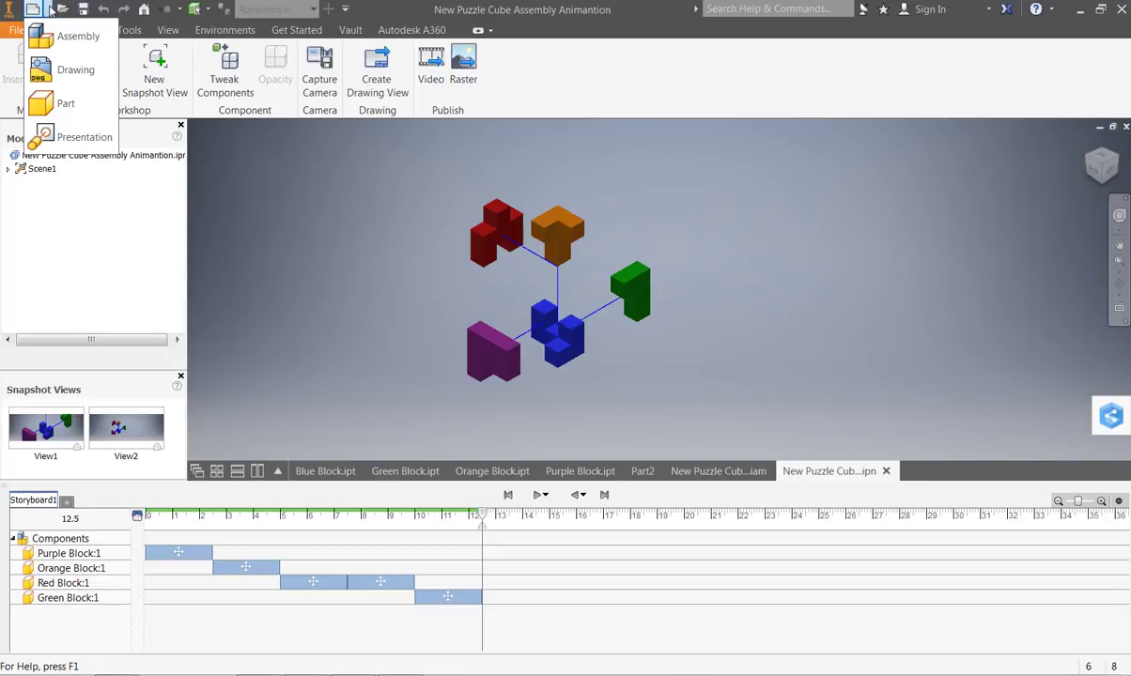
left_click(58, 75)
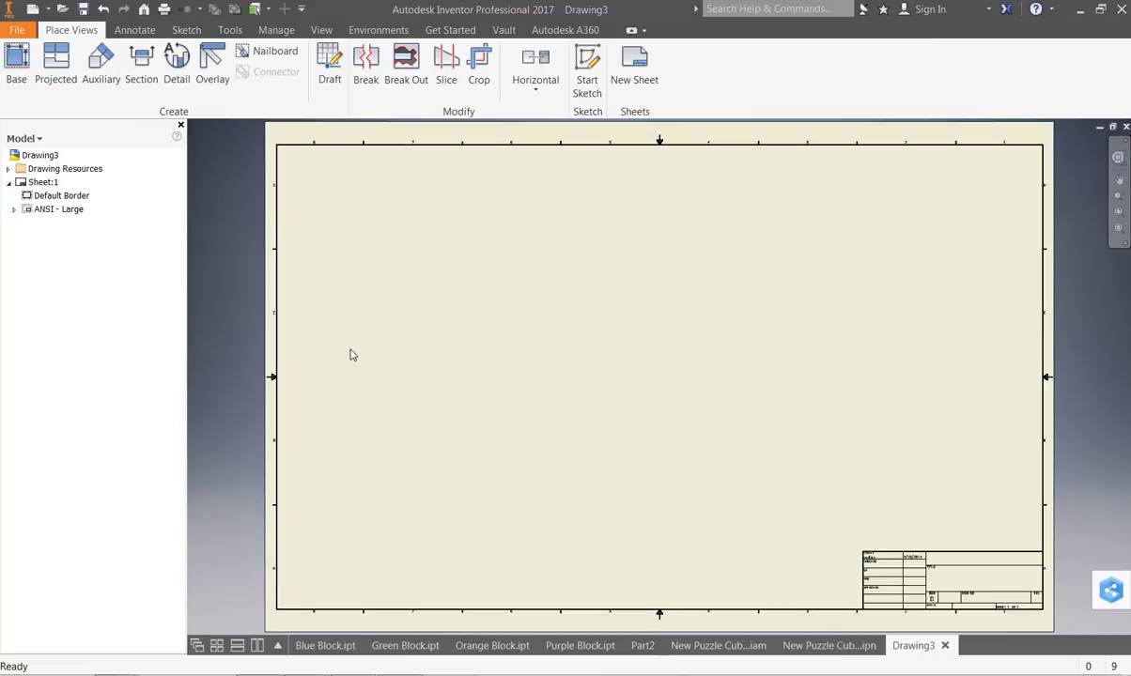
Step: Start a base view, keeping the exploded puzzle-cube presentation (.ipn) as its file
left_click(16, 58)
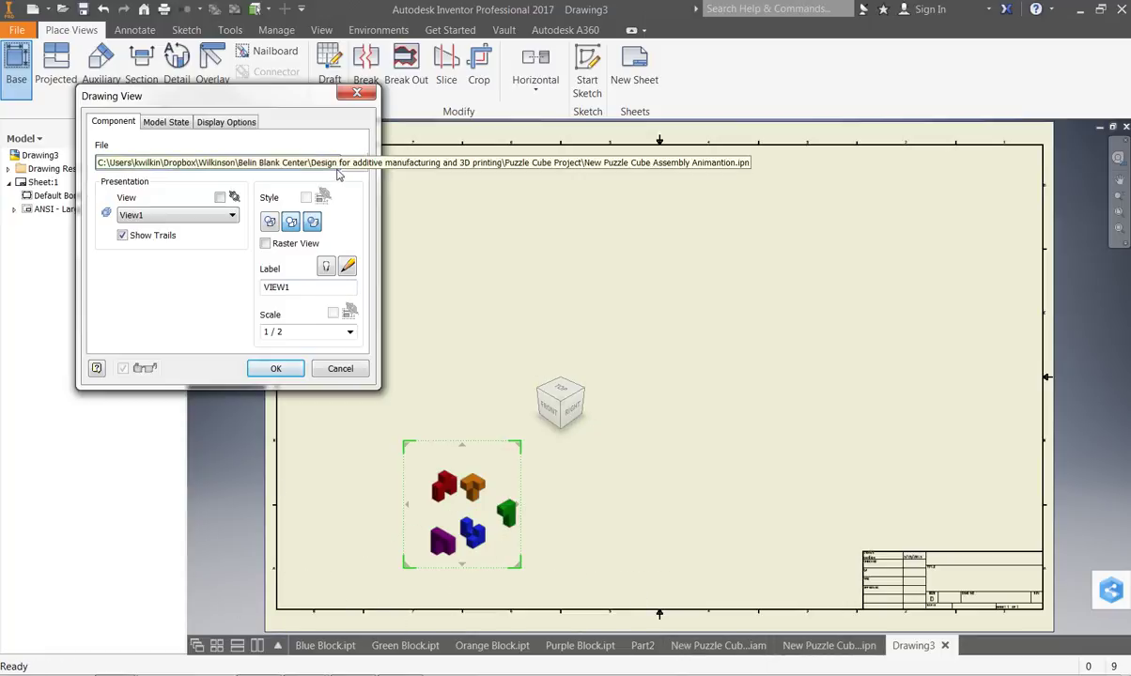
left_click(320, 163)
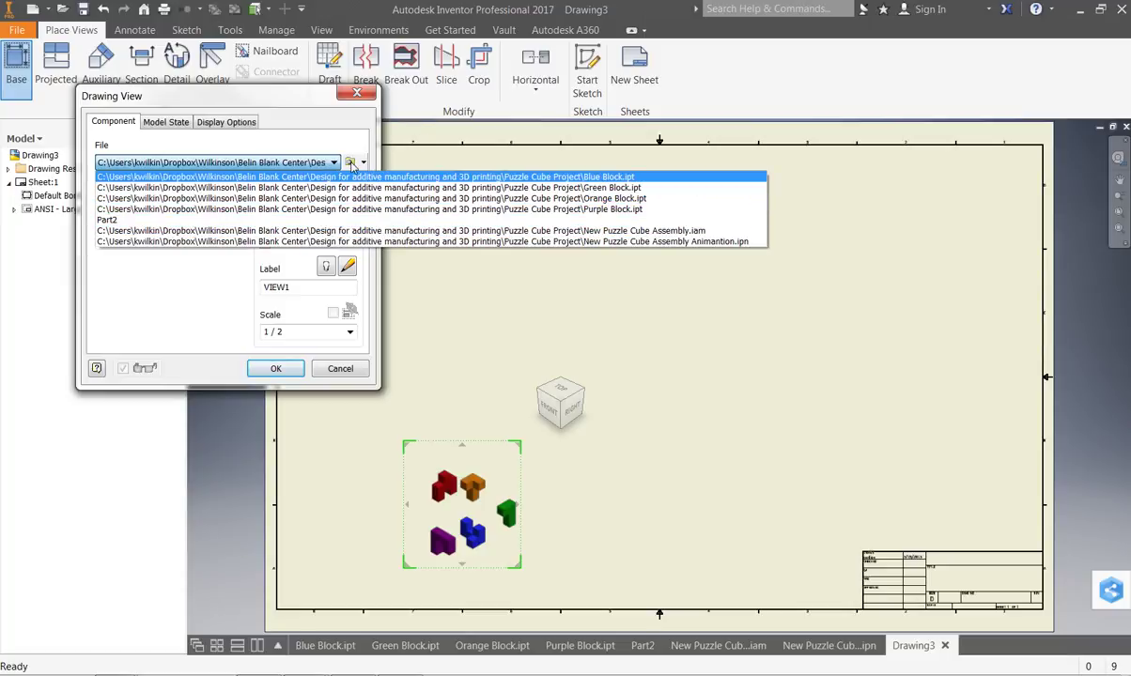
left_click(365, 150)
left_click(349, 163)
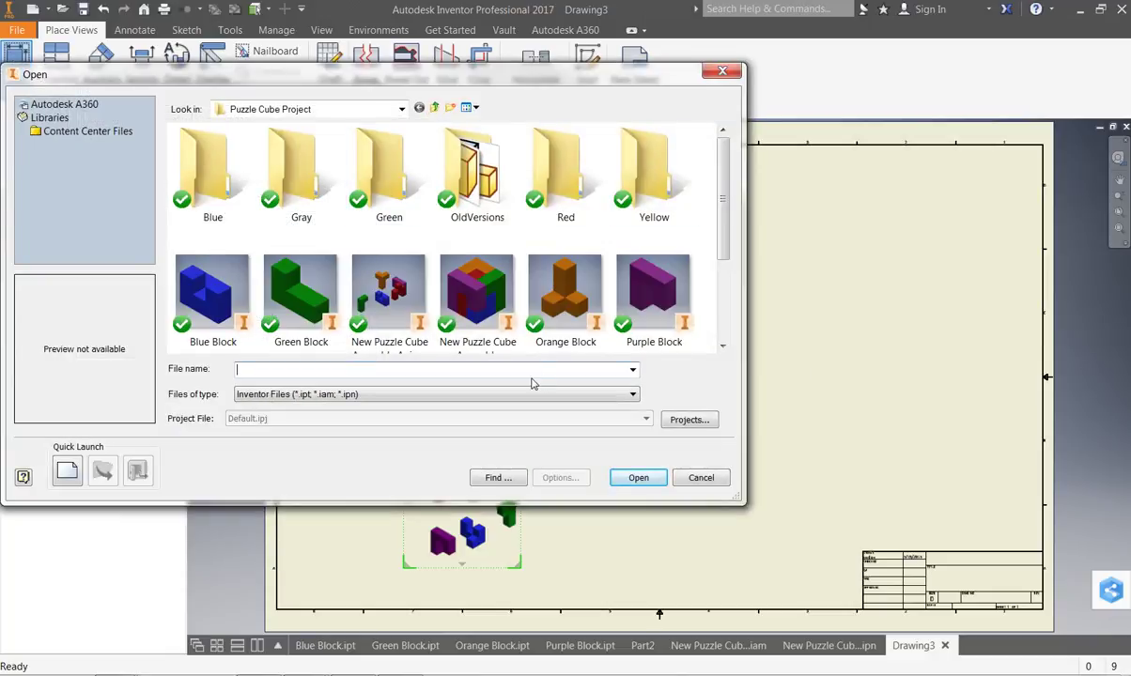
left_click(695, 479)
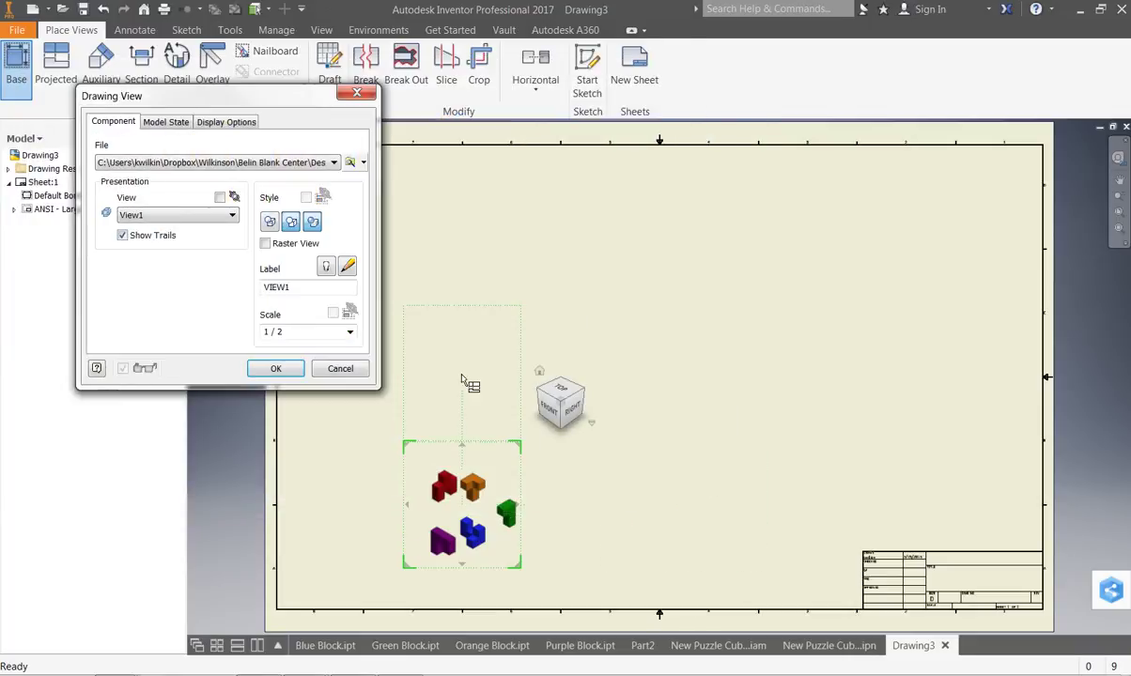
Step: Place the exploded view at 2:1 scale, shaded, in the sheet's upper right
left_click(336, 331)
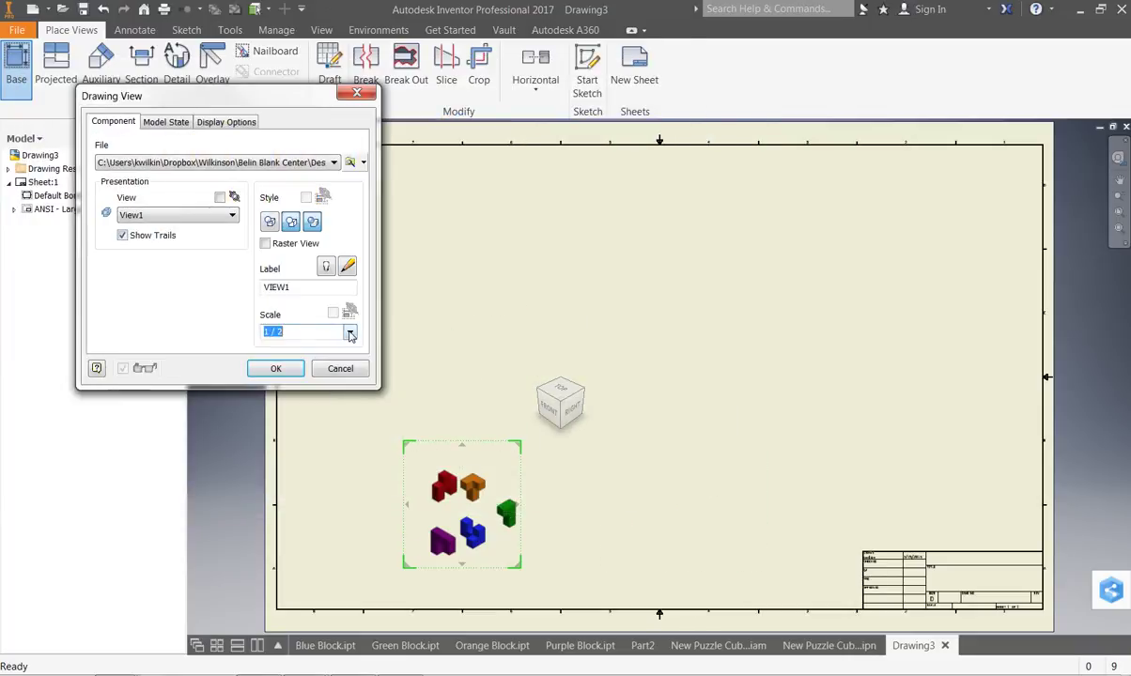
left_click(349, 331)
left_click(314, 390)
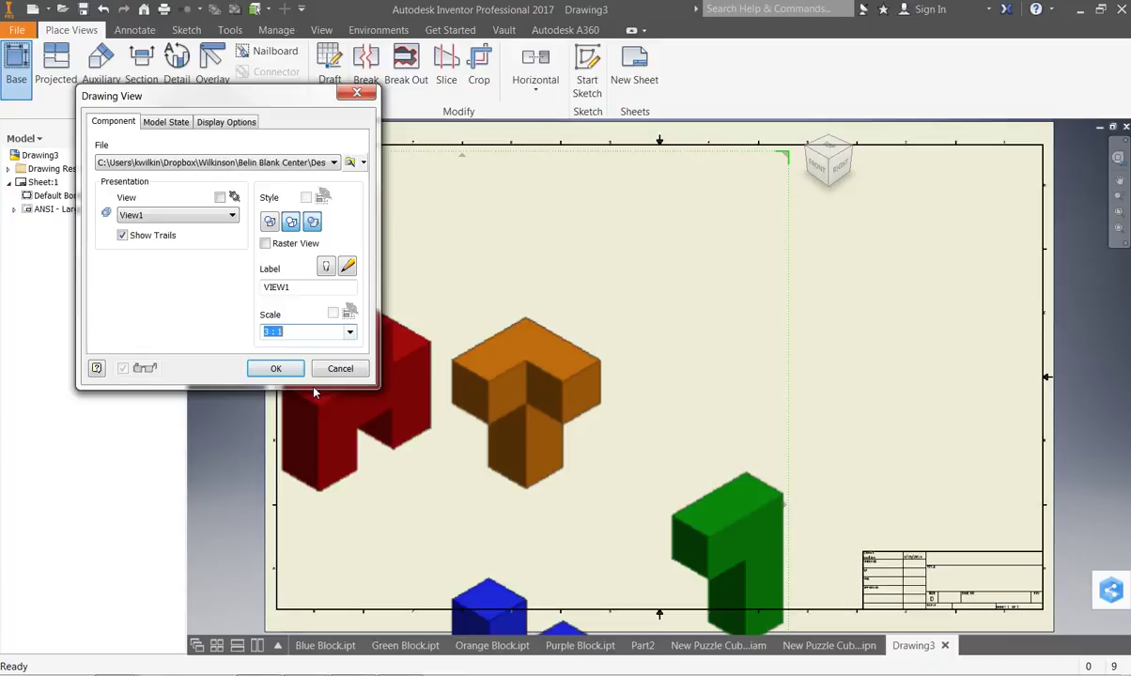
left_click(349, 331)
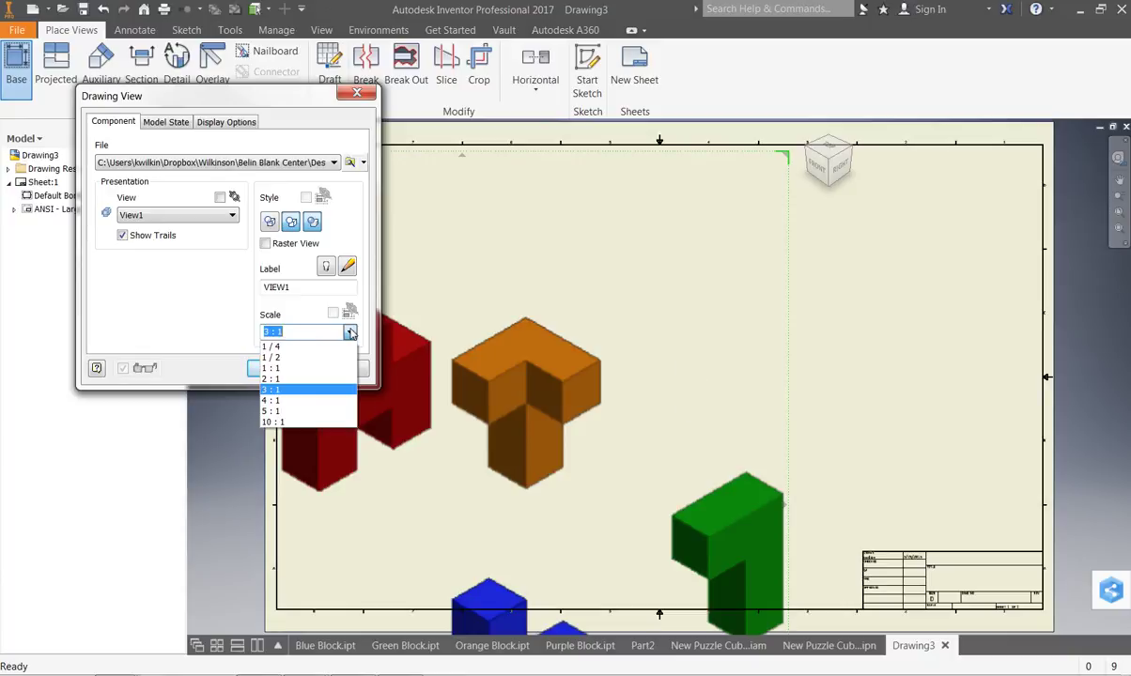
left_click(303, 380)
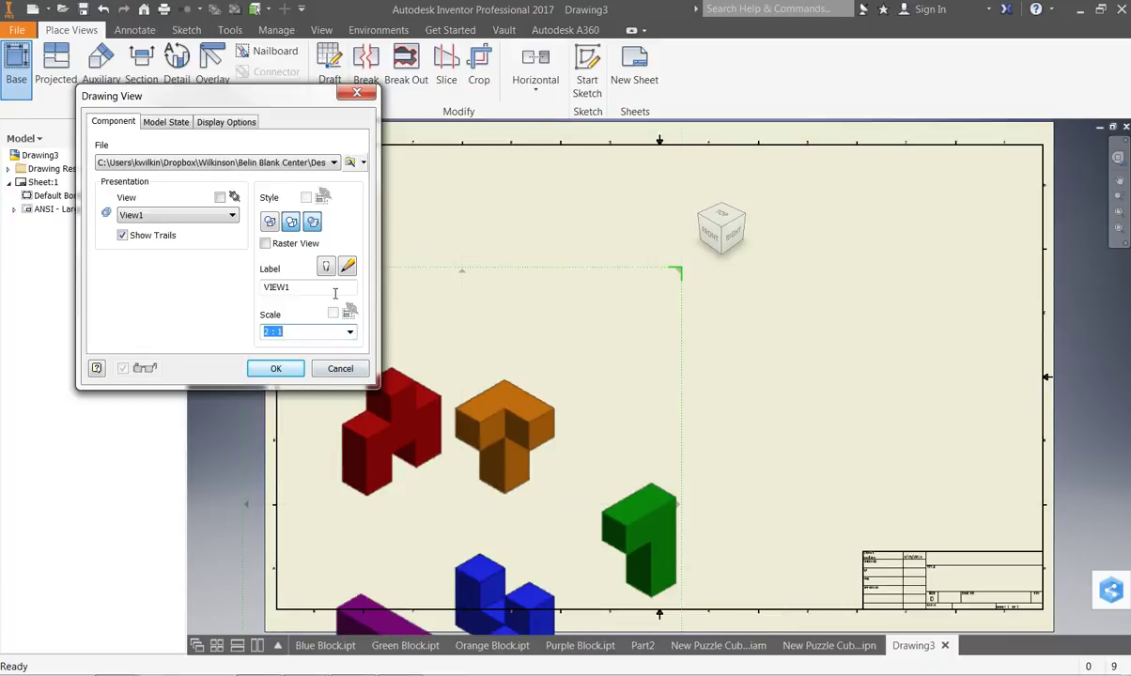
left_click(316, 222)
left_click(265, 369)
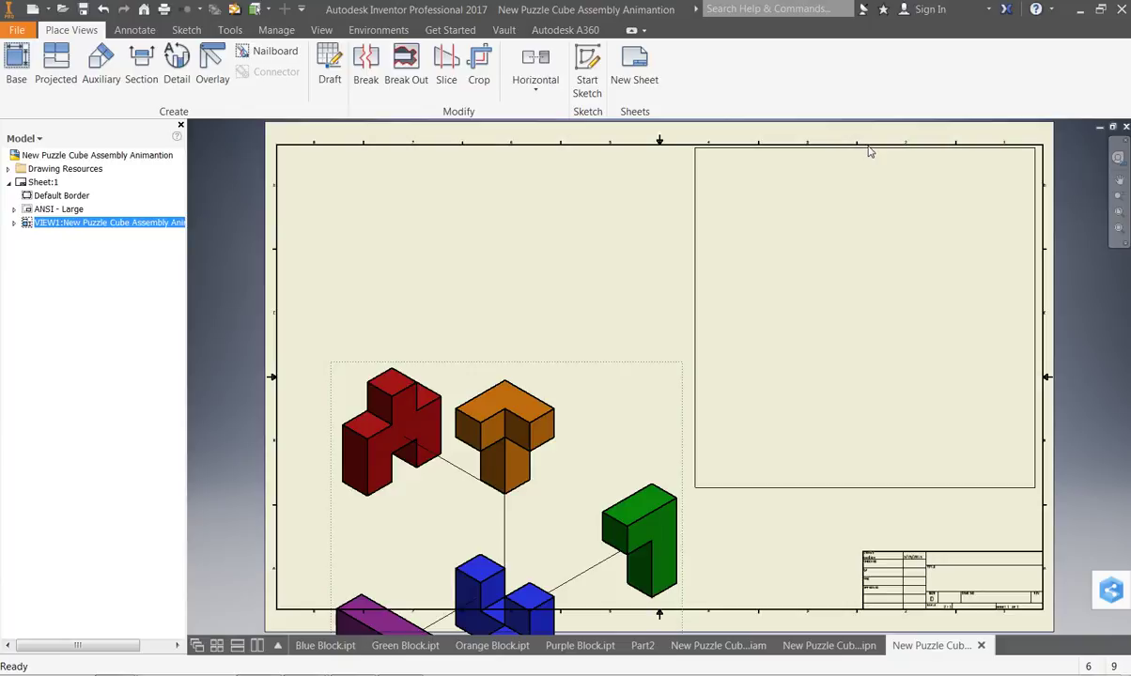
left_click_drag(872, 151, 874, 154)
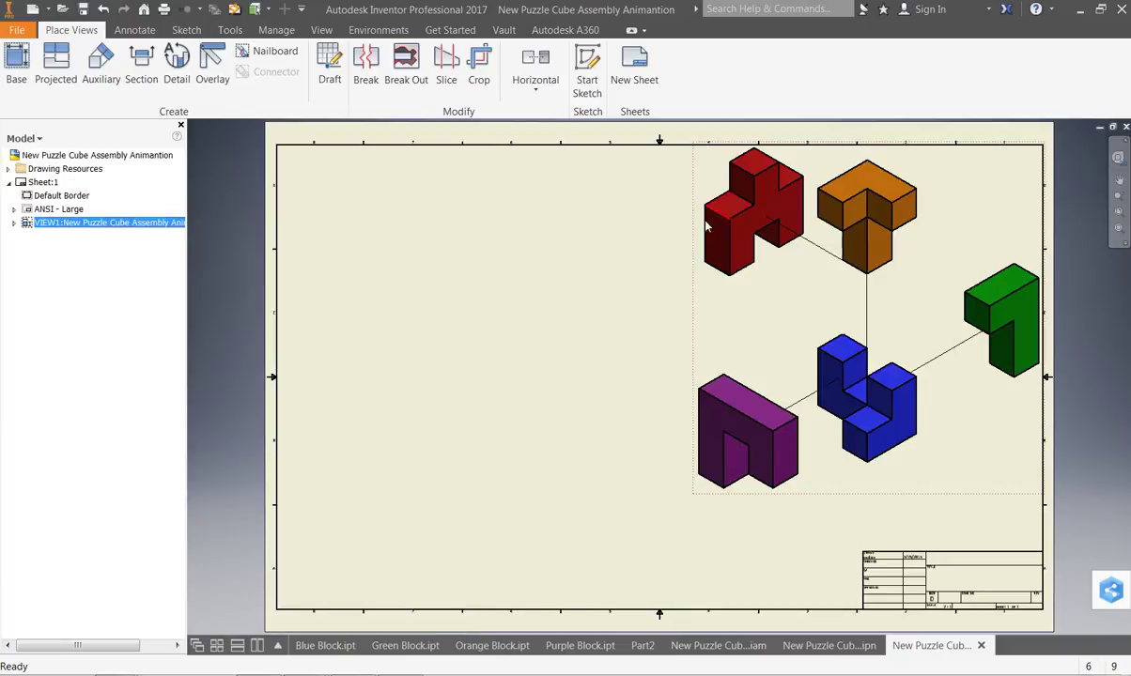
left_click(504, 320)
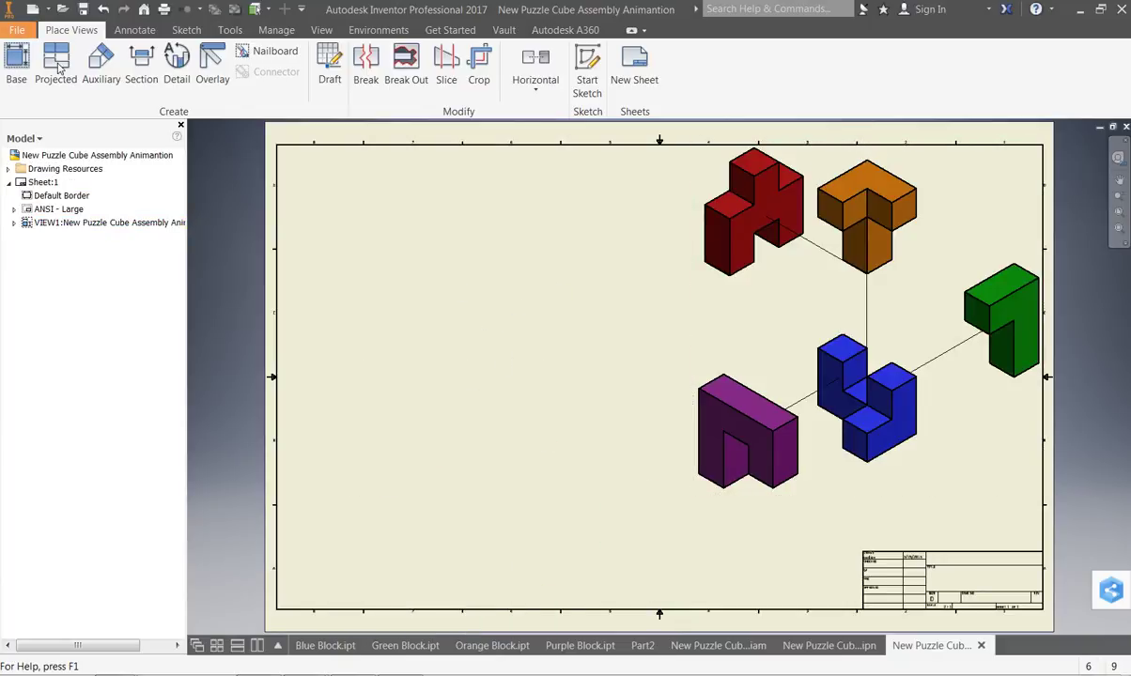
Step: Set up a base view of Blue Block.ipt, turned to its back, at 1:1 scale
left_click(23, 57)
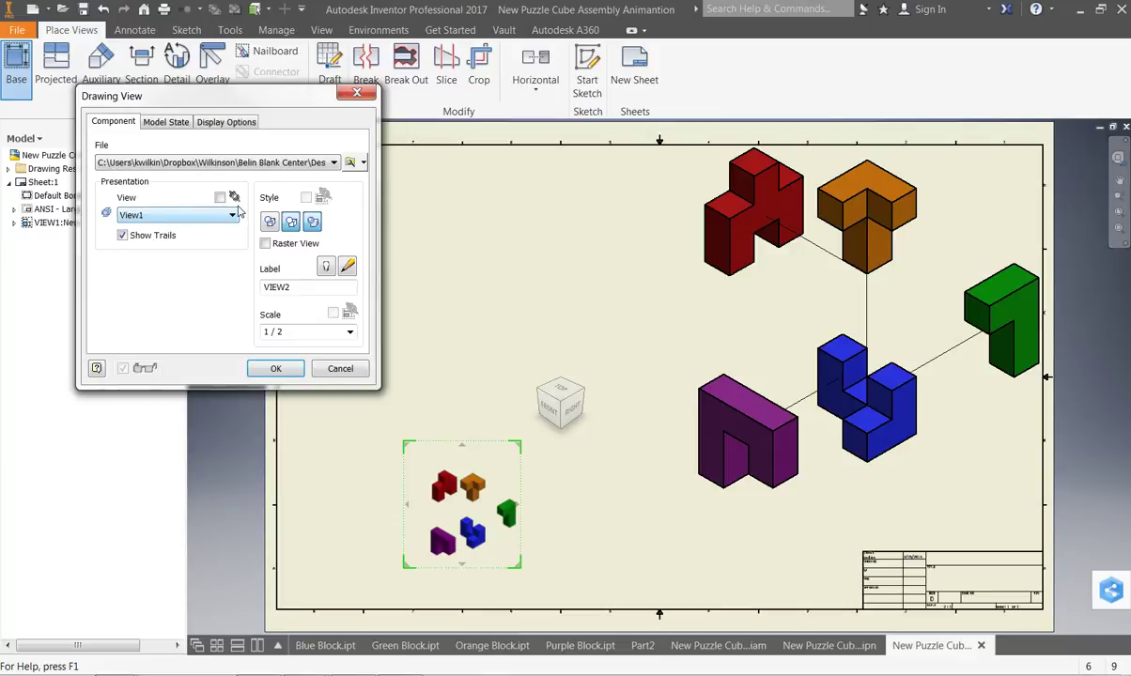
left_click(270, 165)
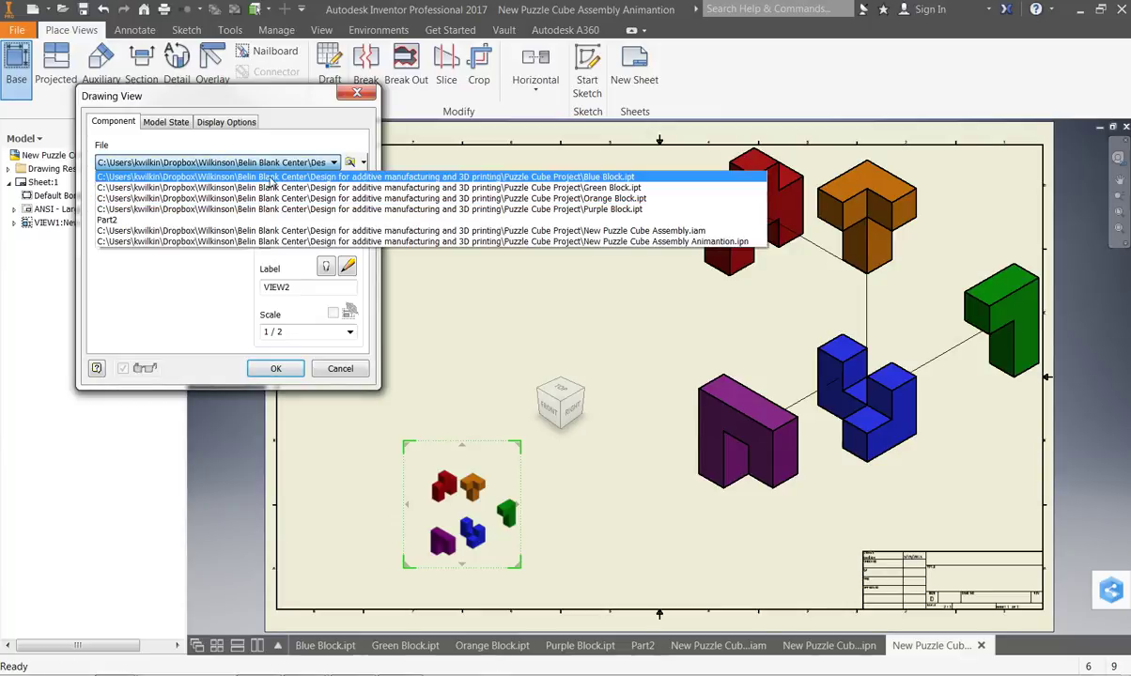
left_click(270, 178)
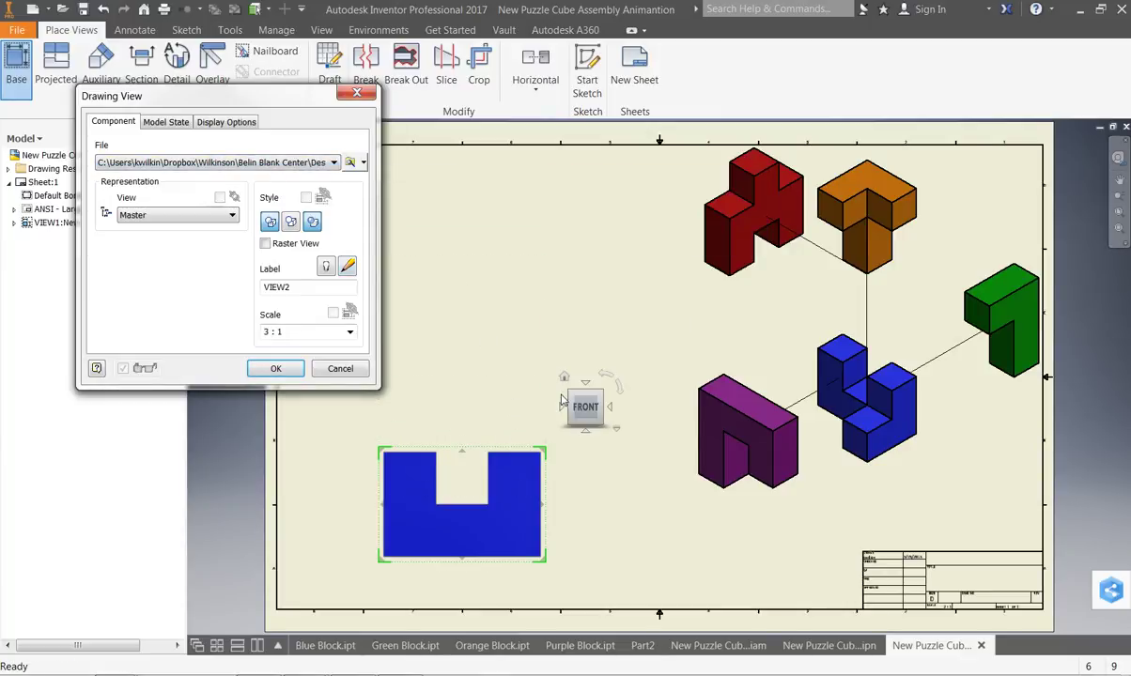
left_click(611, 407)
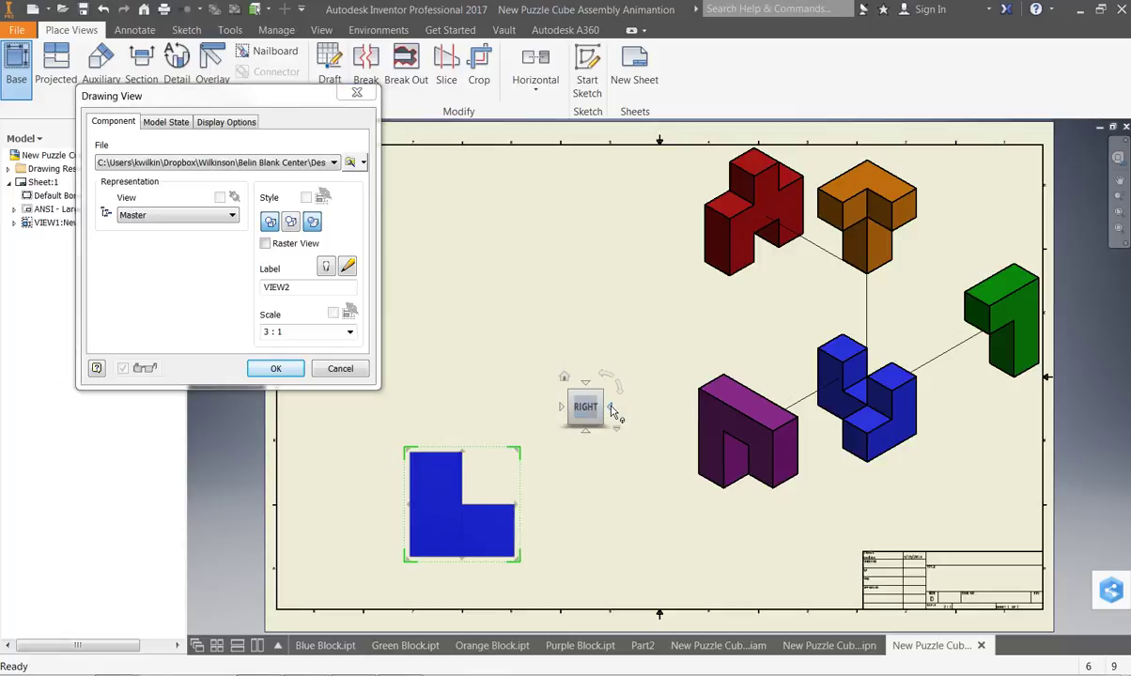
left_click(610, 407)
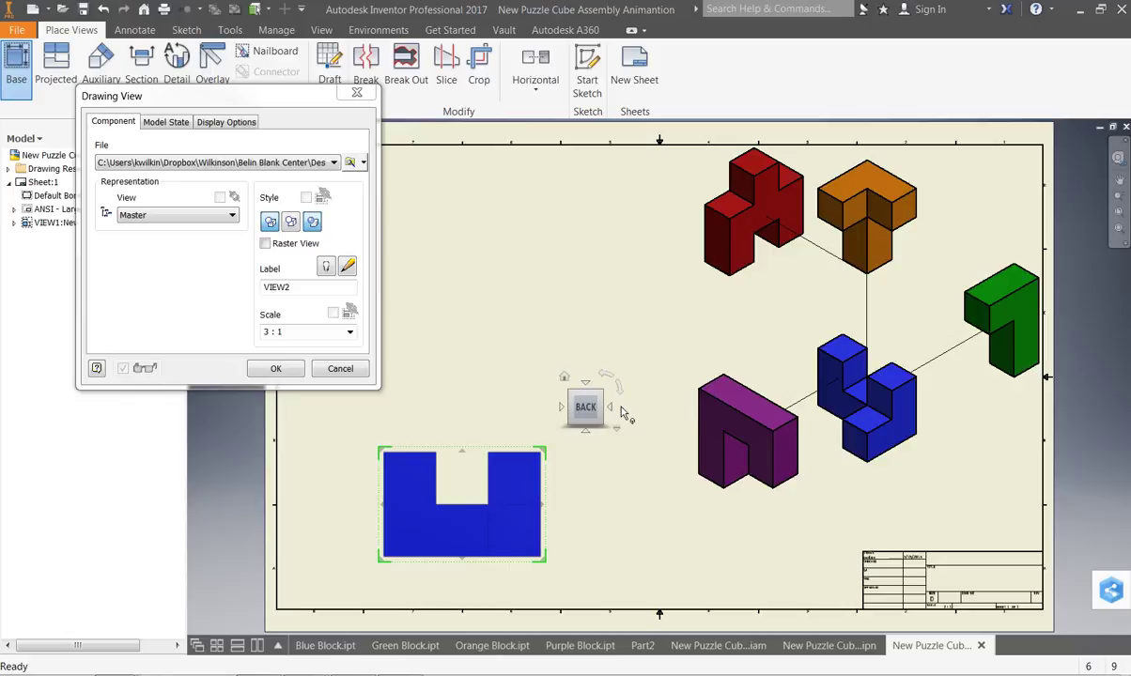
left_click(335, 332)
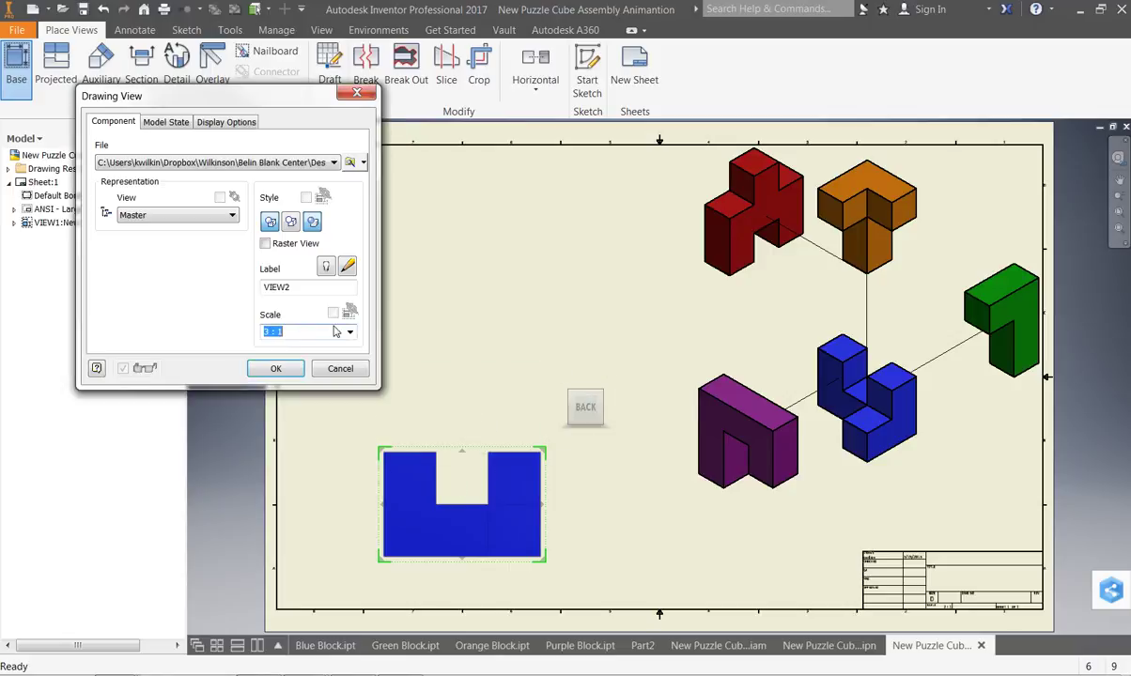
left_click(350, 333)
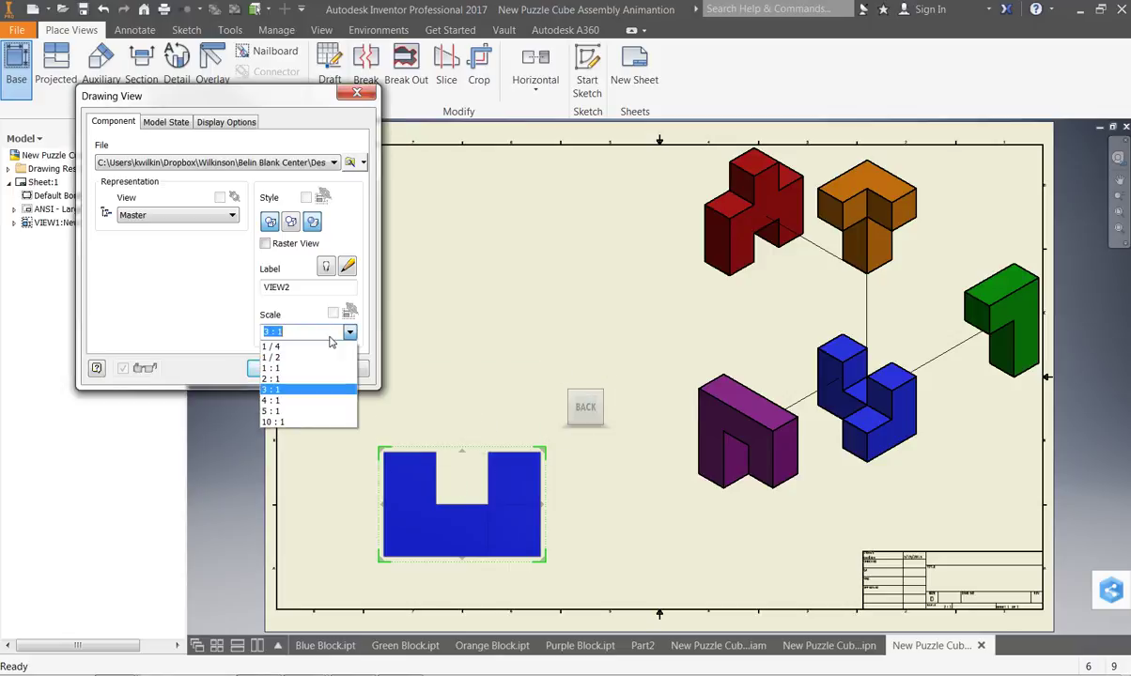
left_click(295, 371)
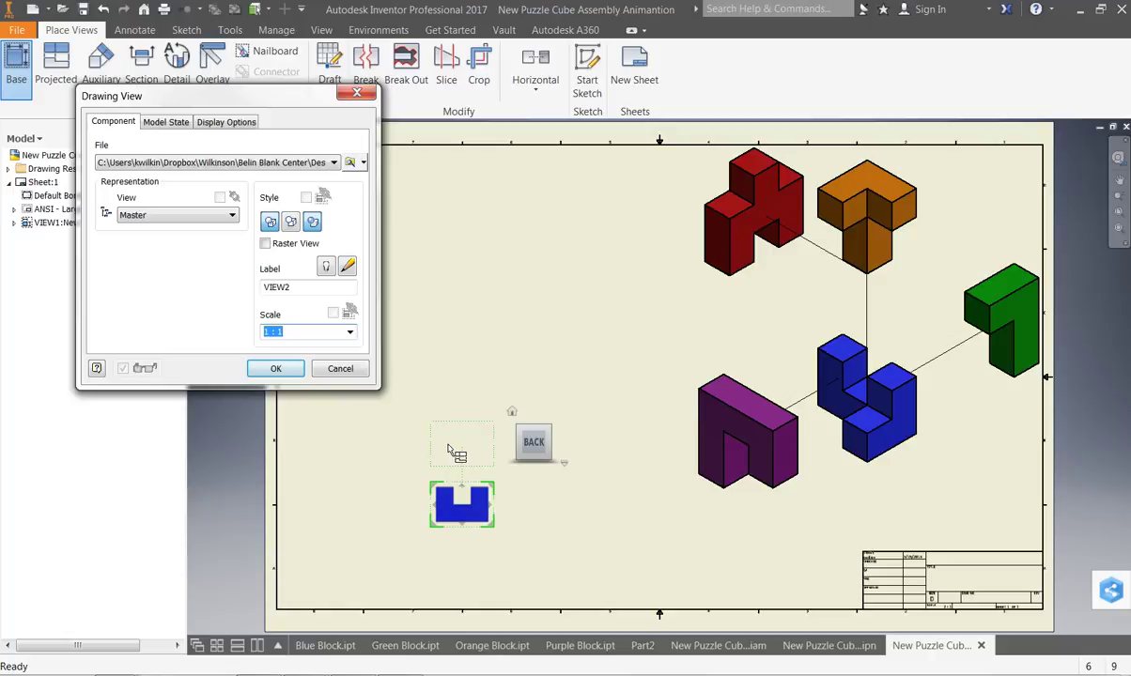
Step: Add top, right and isometric projections, then move all four blue views upper left
left_click(455, 453)
left_click(538, 505)
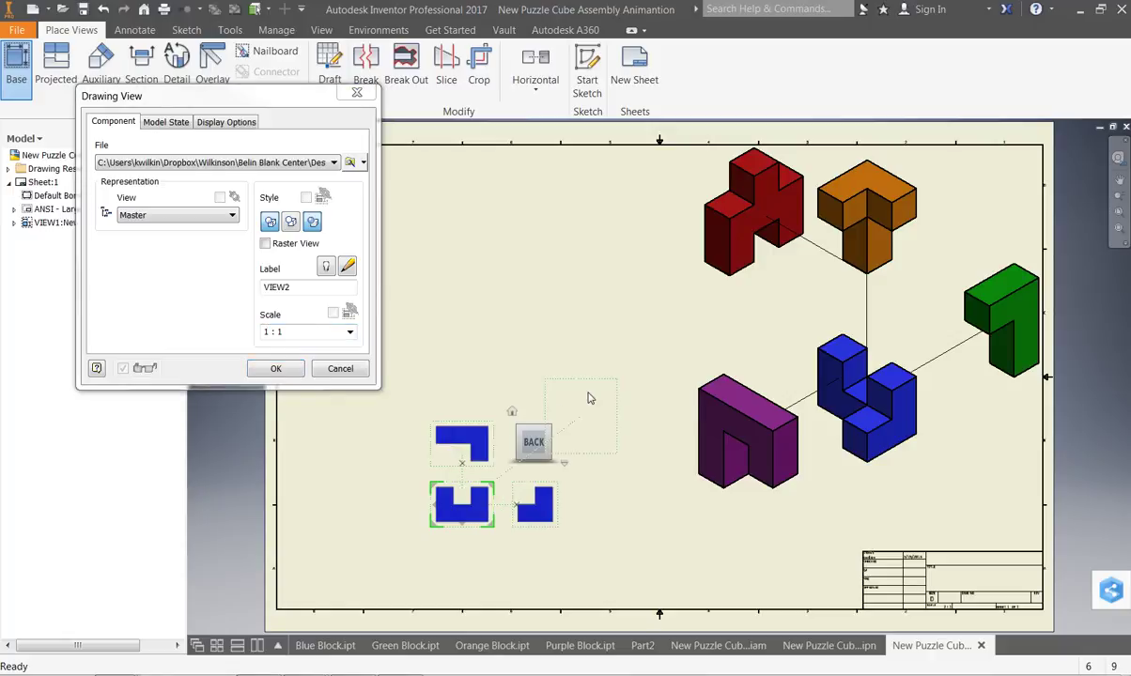
left_click(587, 399)
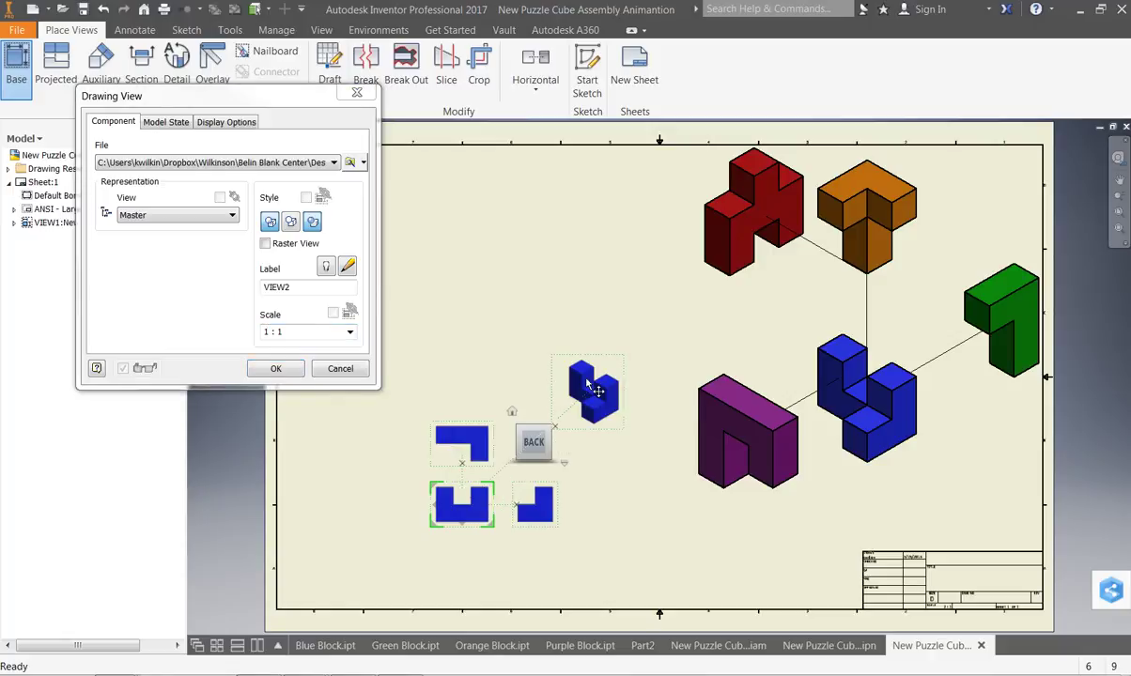
left_click(276, 369)
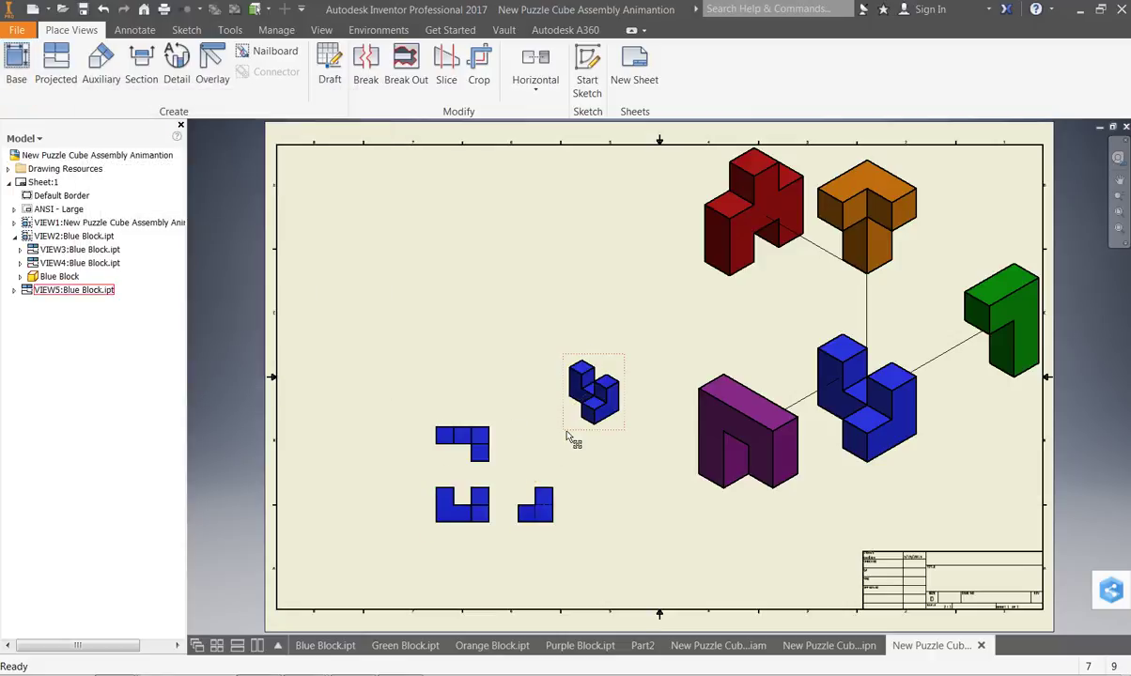
left_click_drag(571, 434, 507, 488)
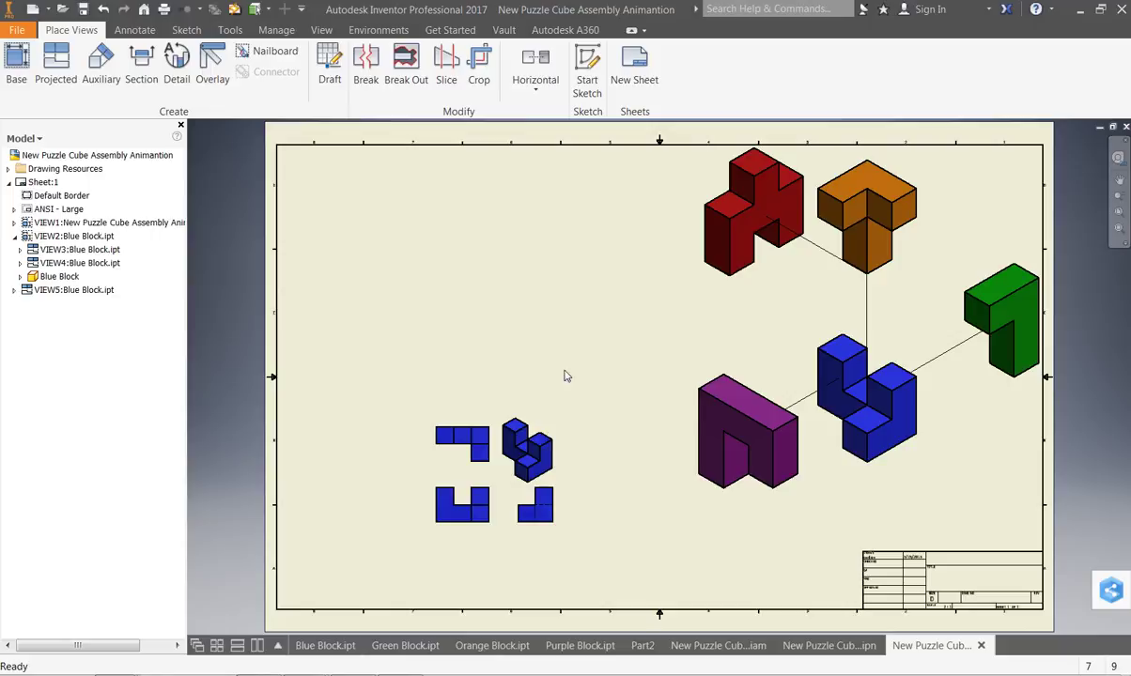
left_click_drag(564, 370, 430, 576)
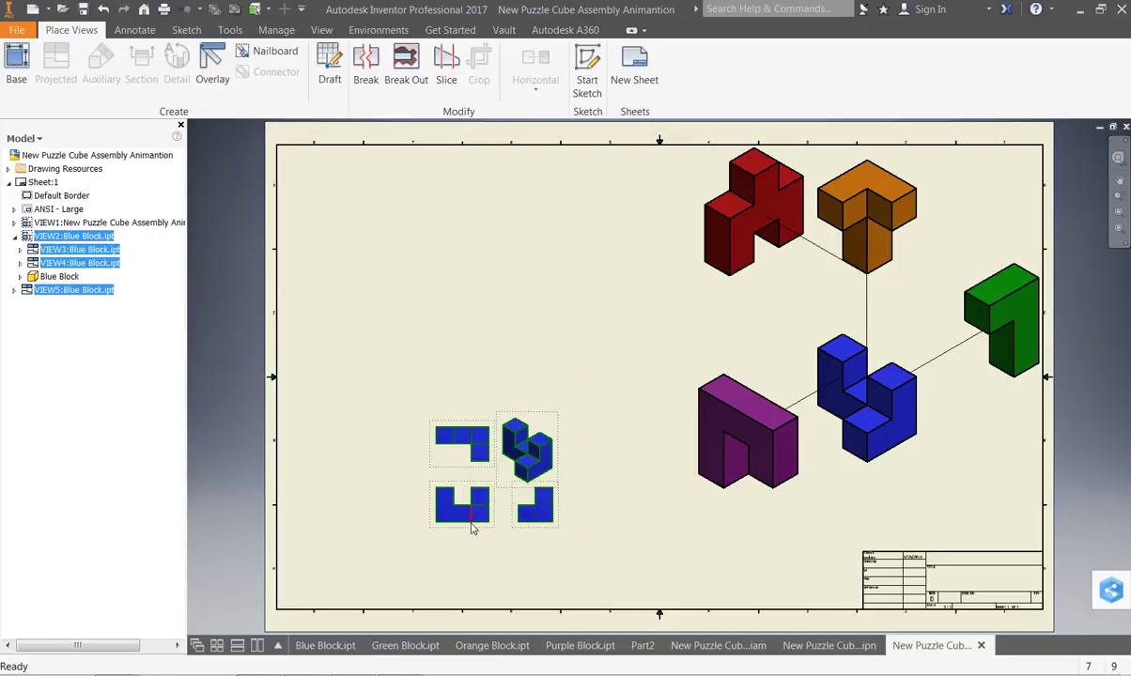
left_click_drag(479, 533, 326, 267)
Step: Set up a new base view of Green Block.ipt at 1:1 scale
left_click(463, 280)
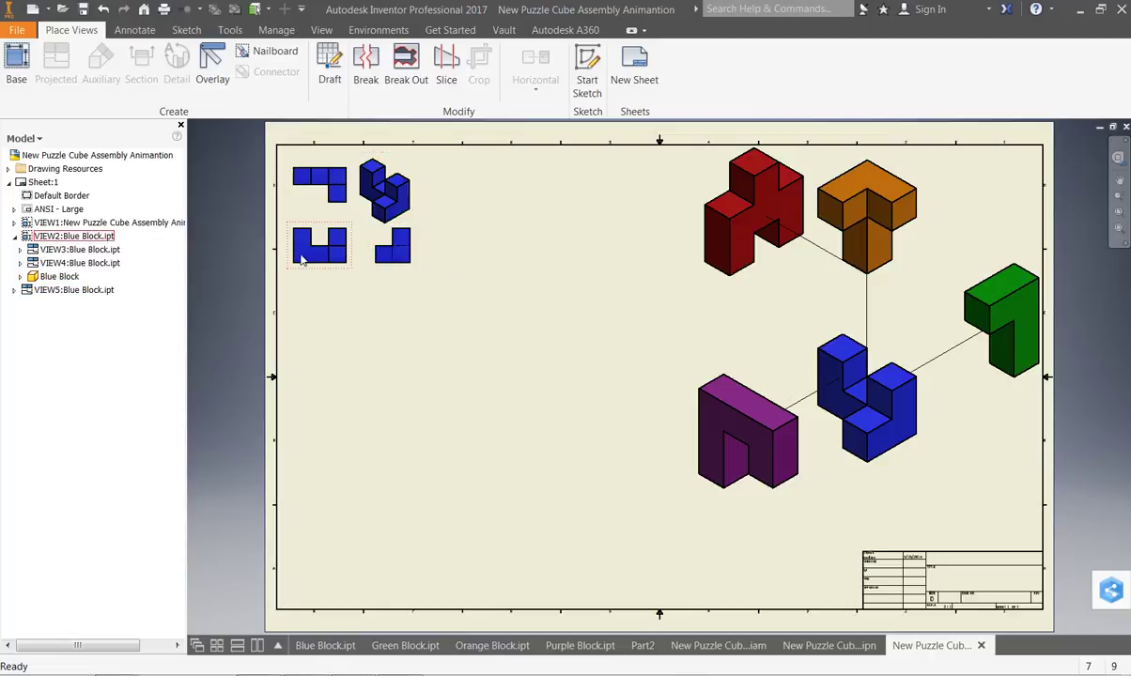
left_click(16, 66)
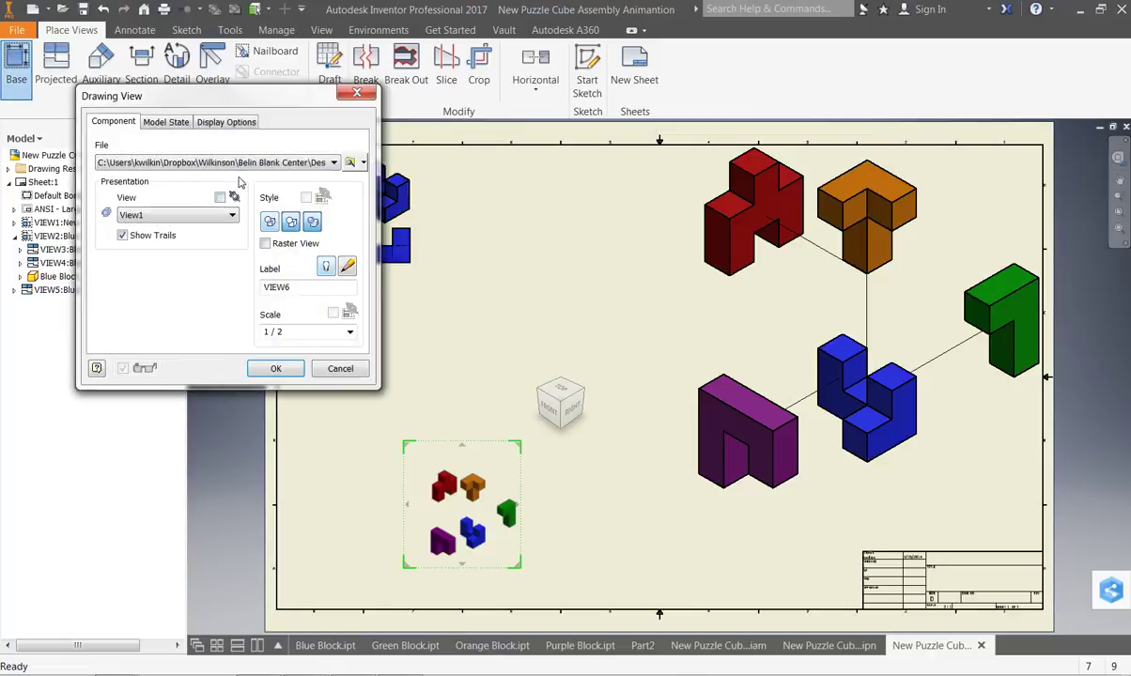
left_click(298, 164)
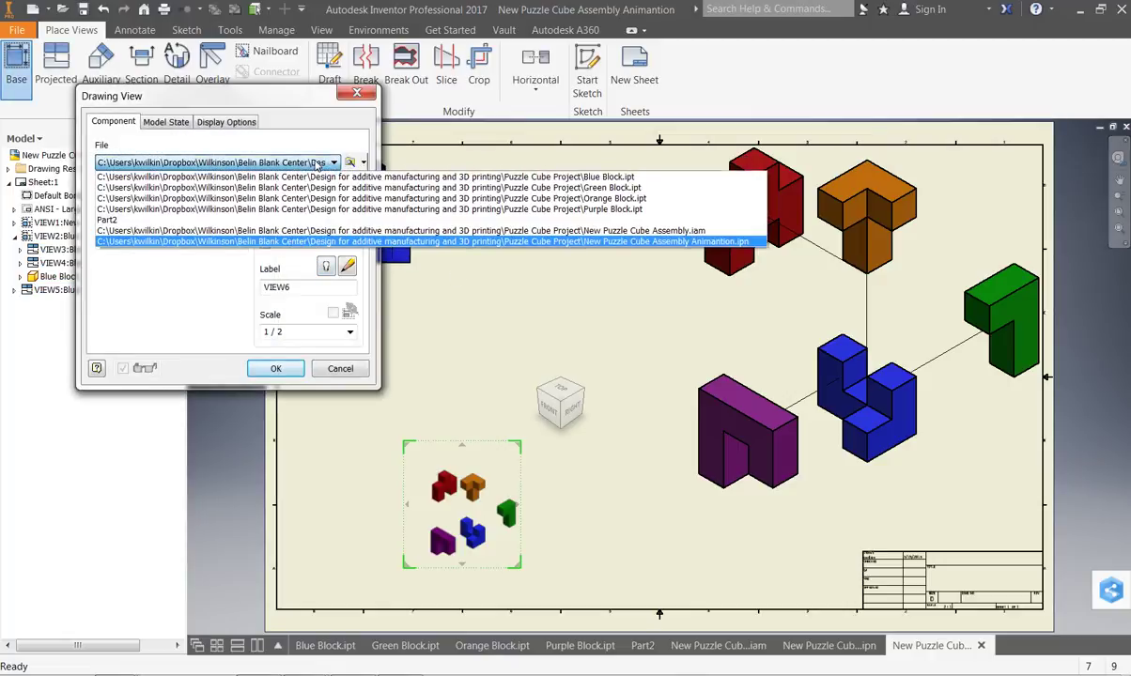
left_click(302, 187)
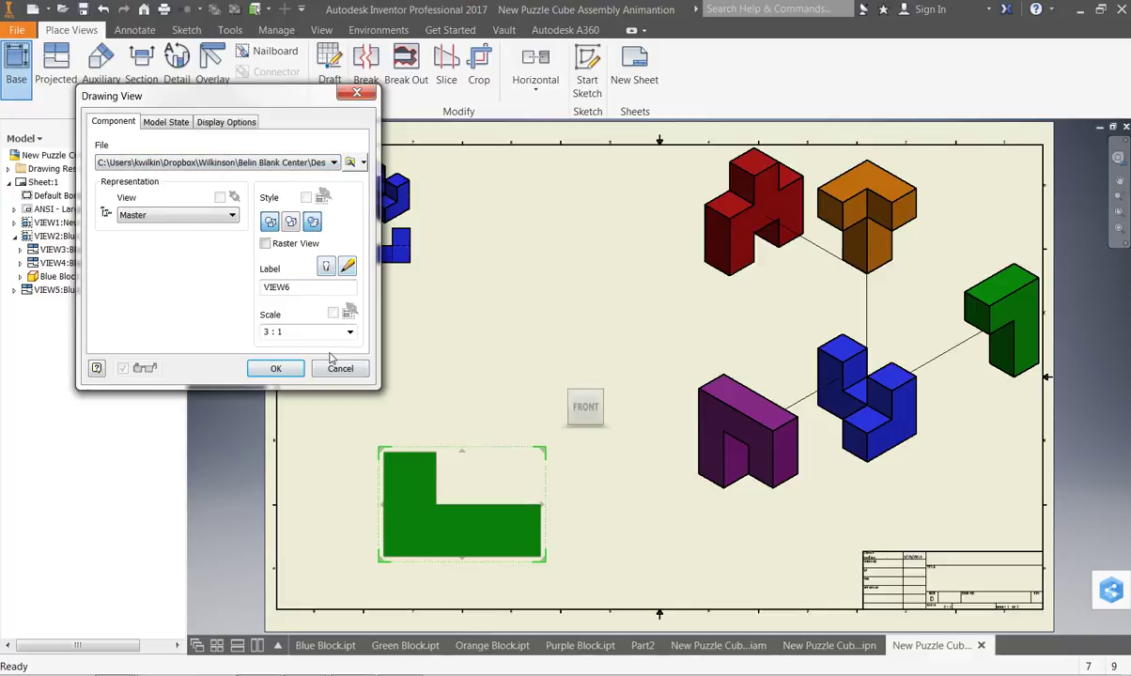
left_click(350, 332)
left_click(294, 372)
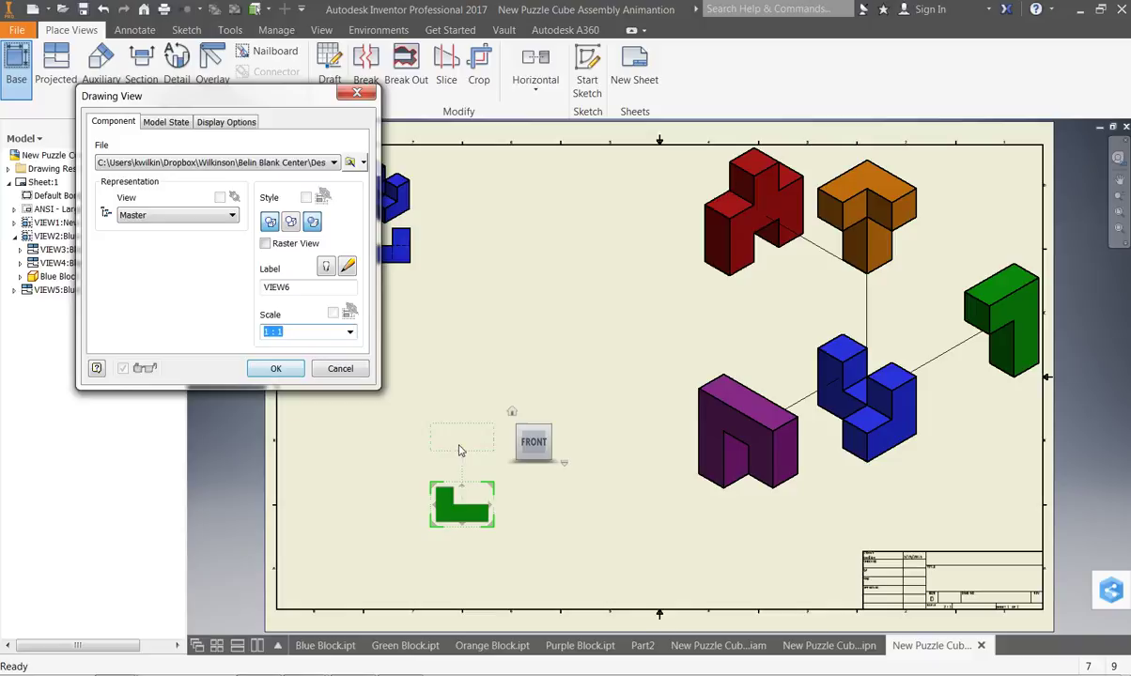
Step: Add the green block's projected views and move all four beside the blue views
left_click(458, 457)
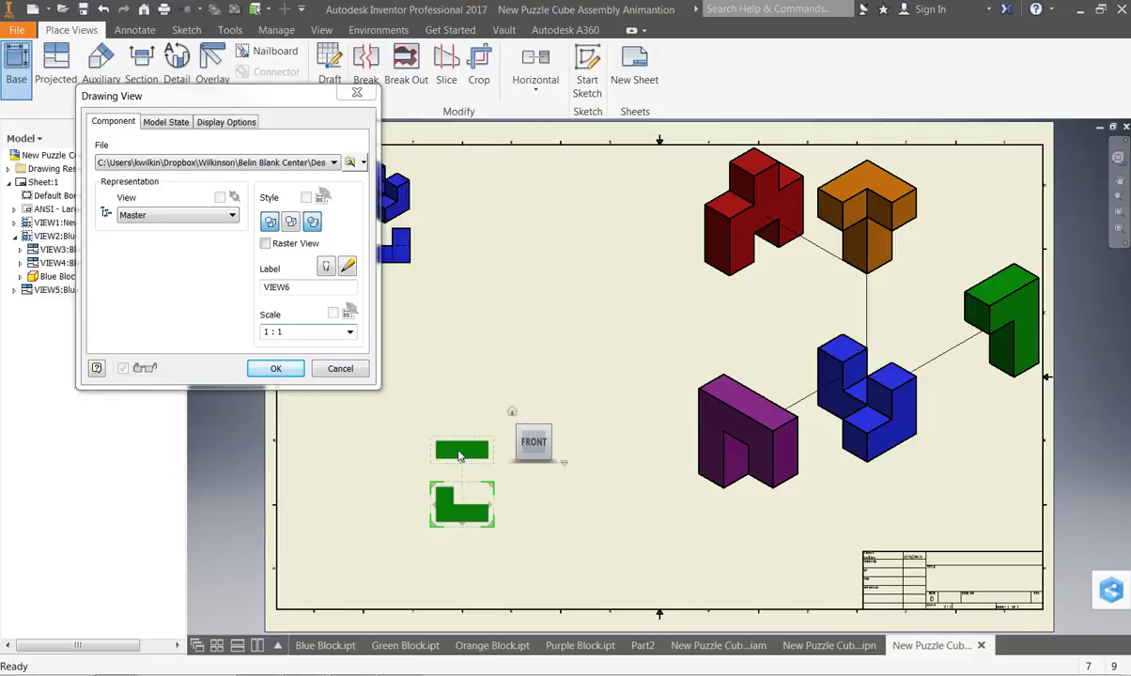
left_click(530, 516)
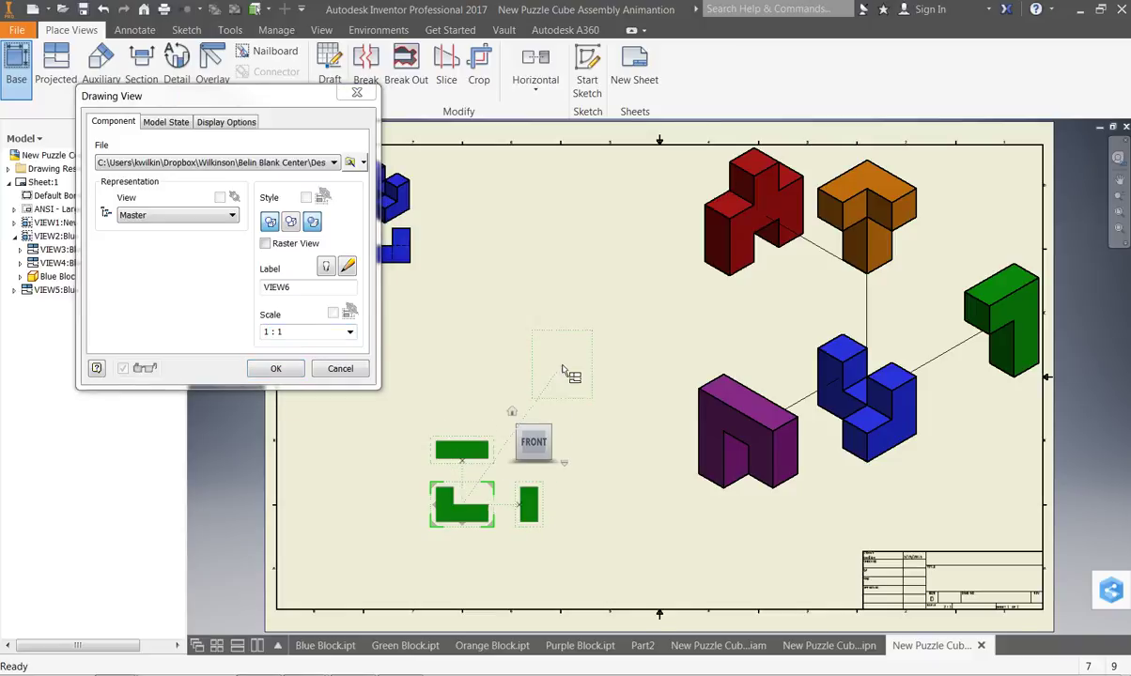
left_click(281, 369)
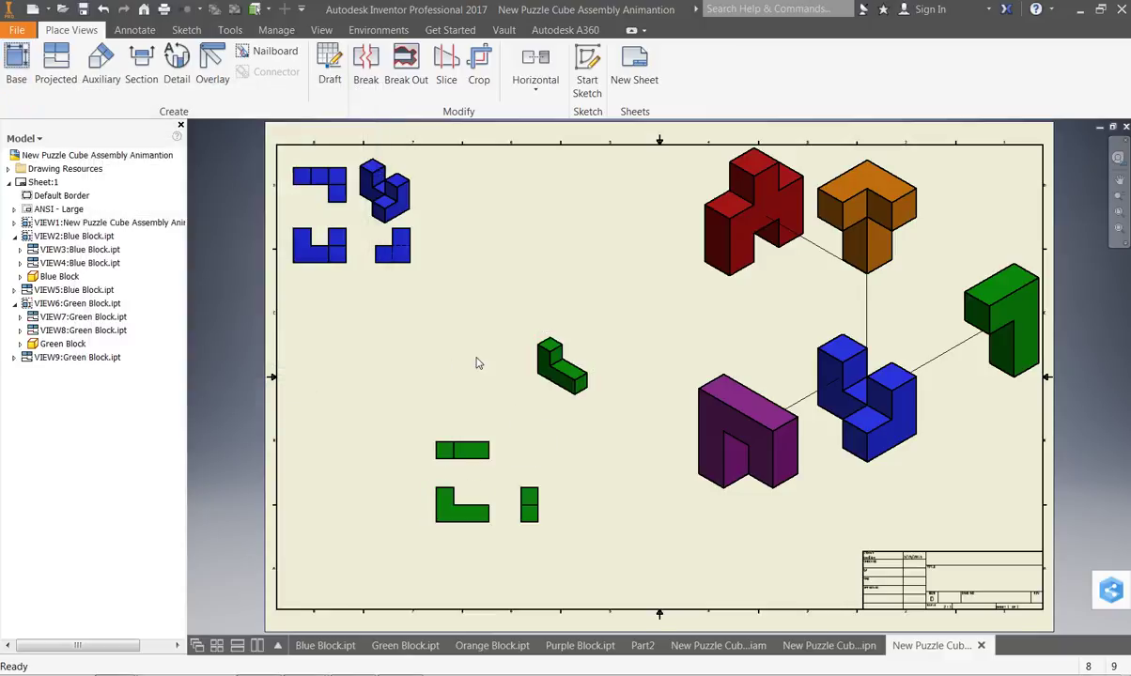
left_click_drag(559, 405, 526, 495)
left_click_drag(340, 365, 590, 538)
left_click_drag(505, 532, 507, 256)
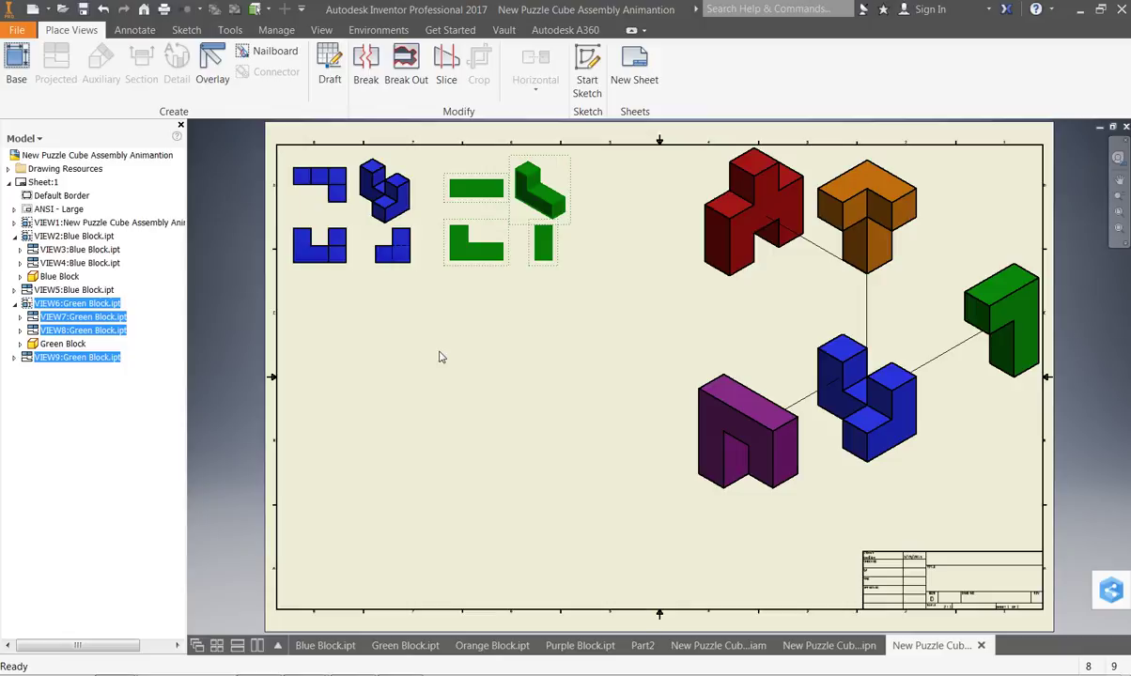
left_click(372, 297)
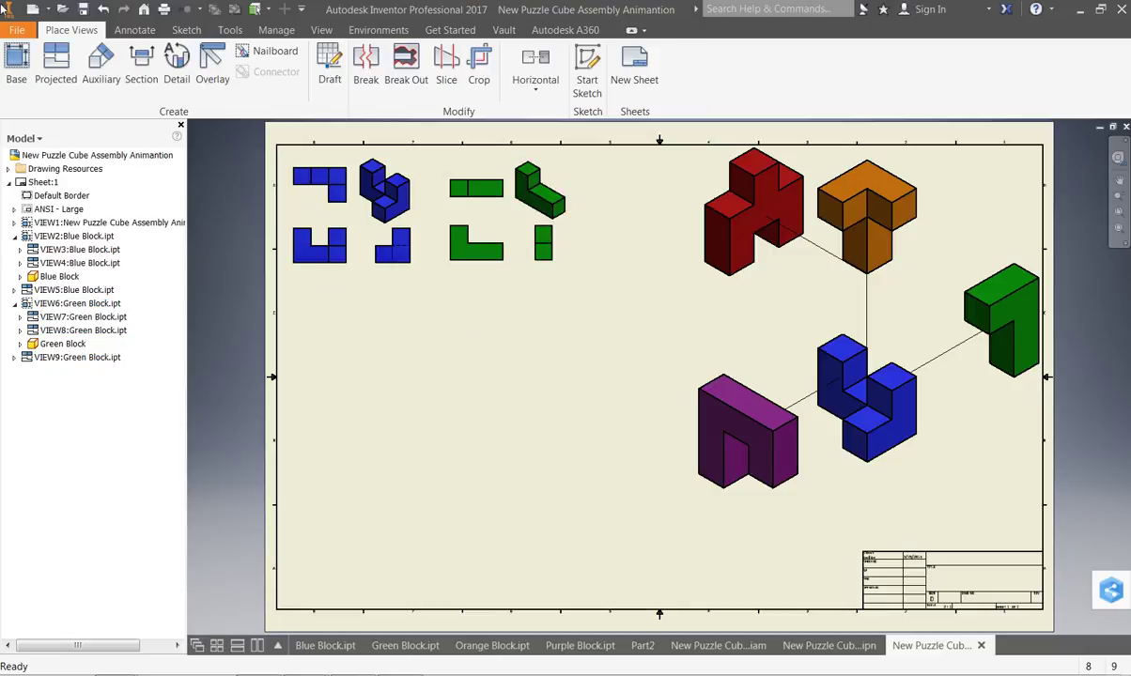
Step: Choose Orange Block.ipt for a new base view and set its scale to 1 : 1
left_click(17, 66)
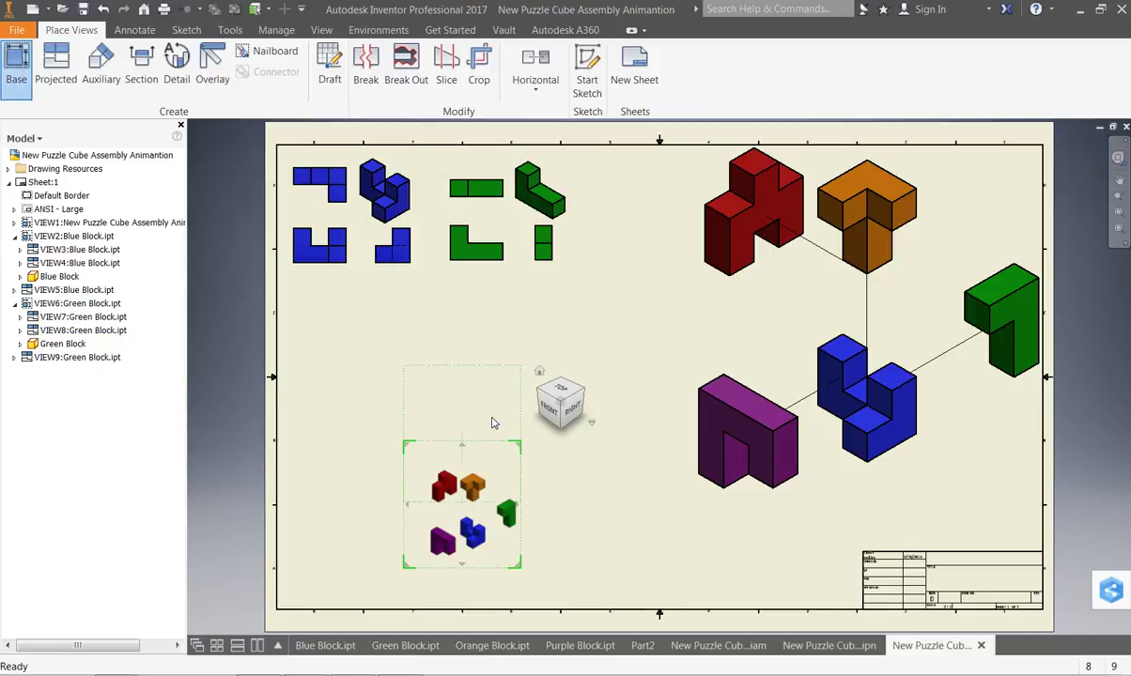
left_click(332, 163)
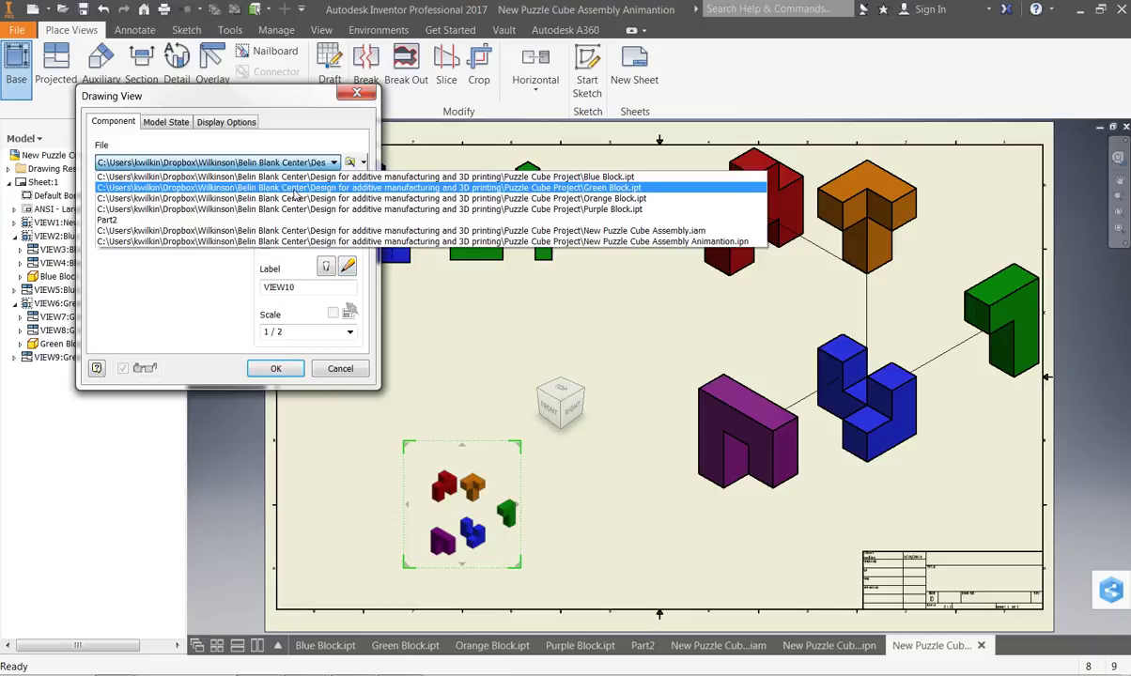
left_click(297, 199)
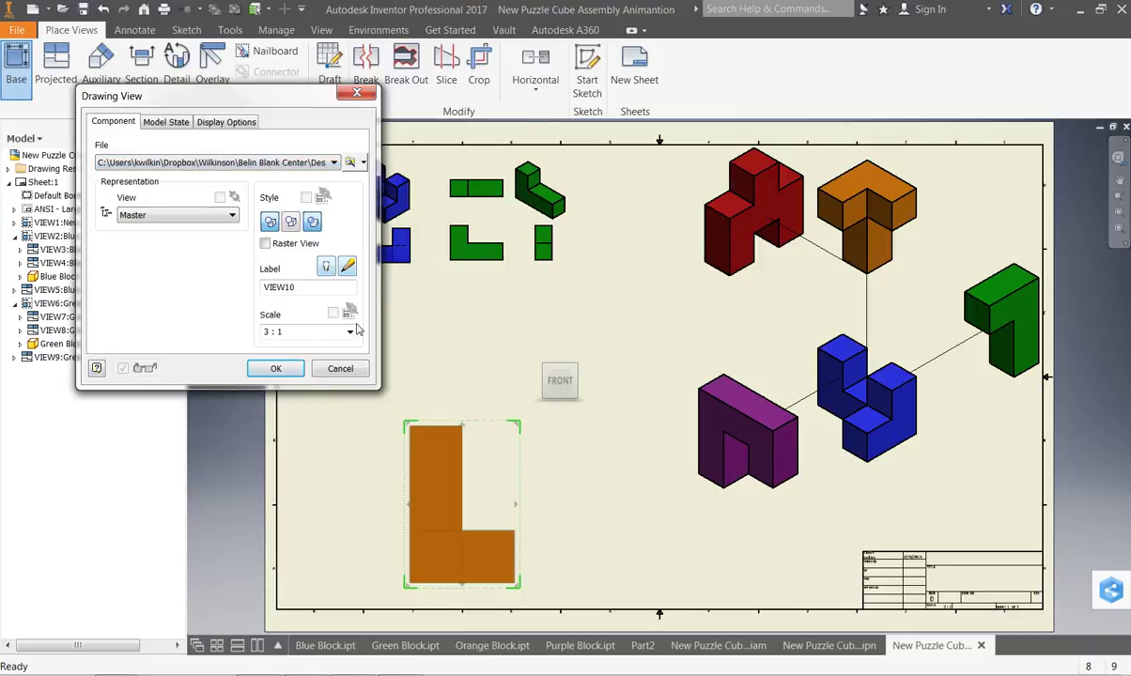
left_click(312, 330)
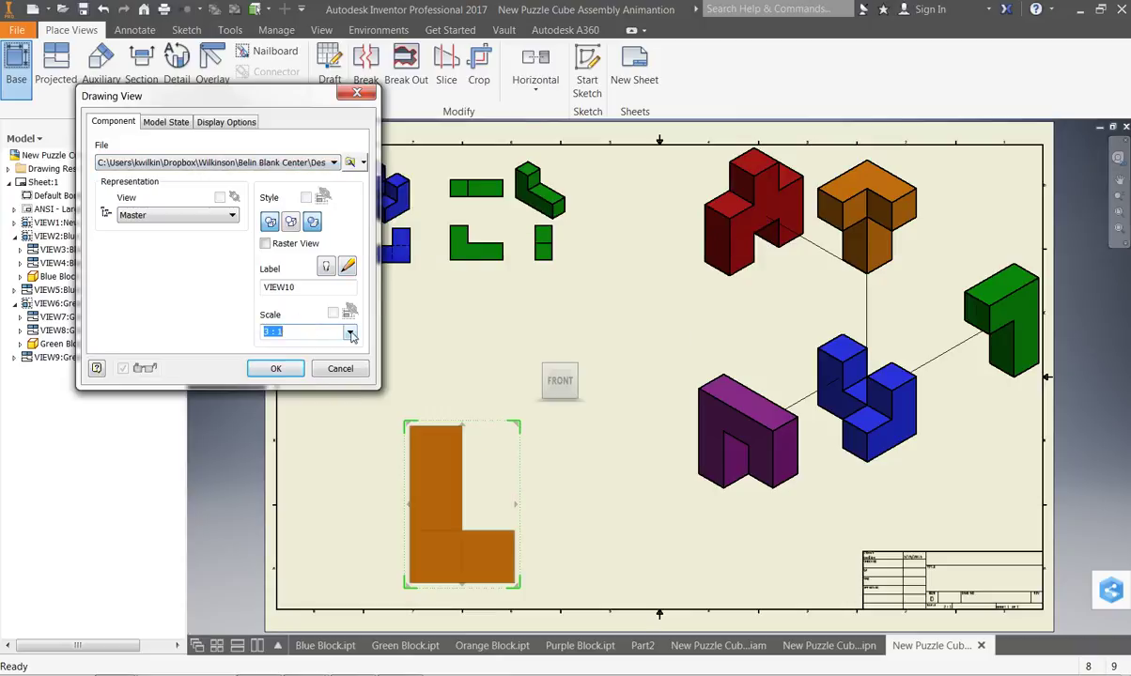
left_click(349, 333)
left_click(312, 368)
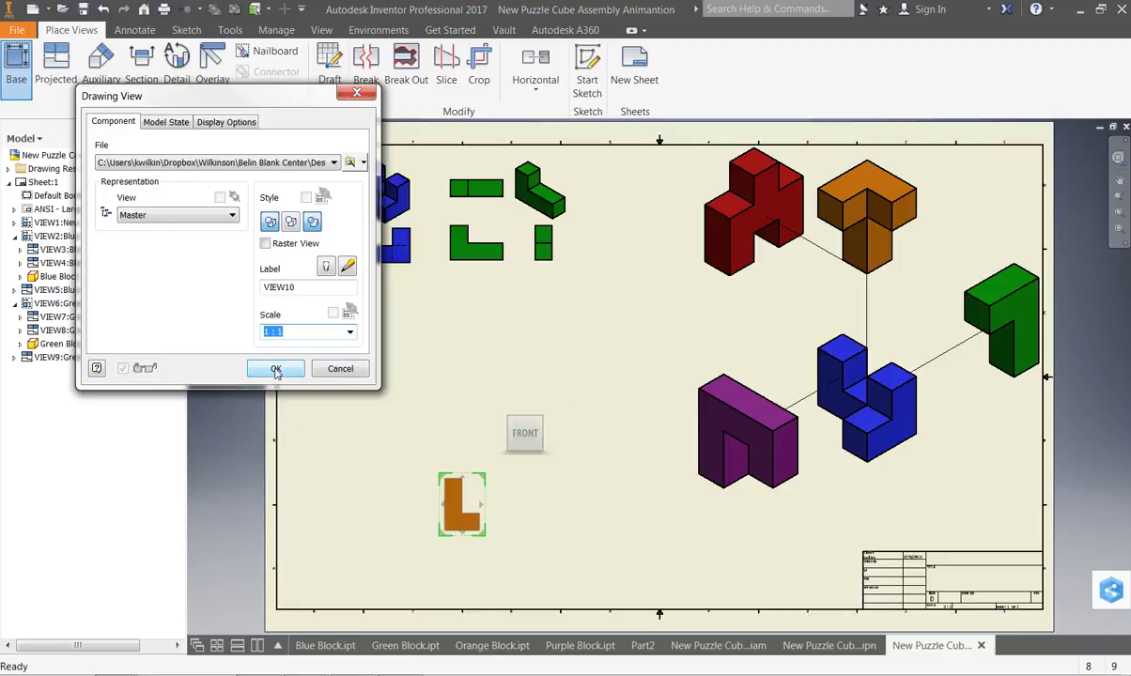
Step: Place the orange base view and project its top, side and isometric views
left_click(275, 369)
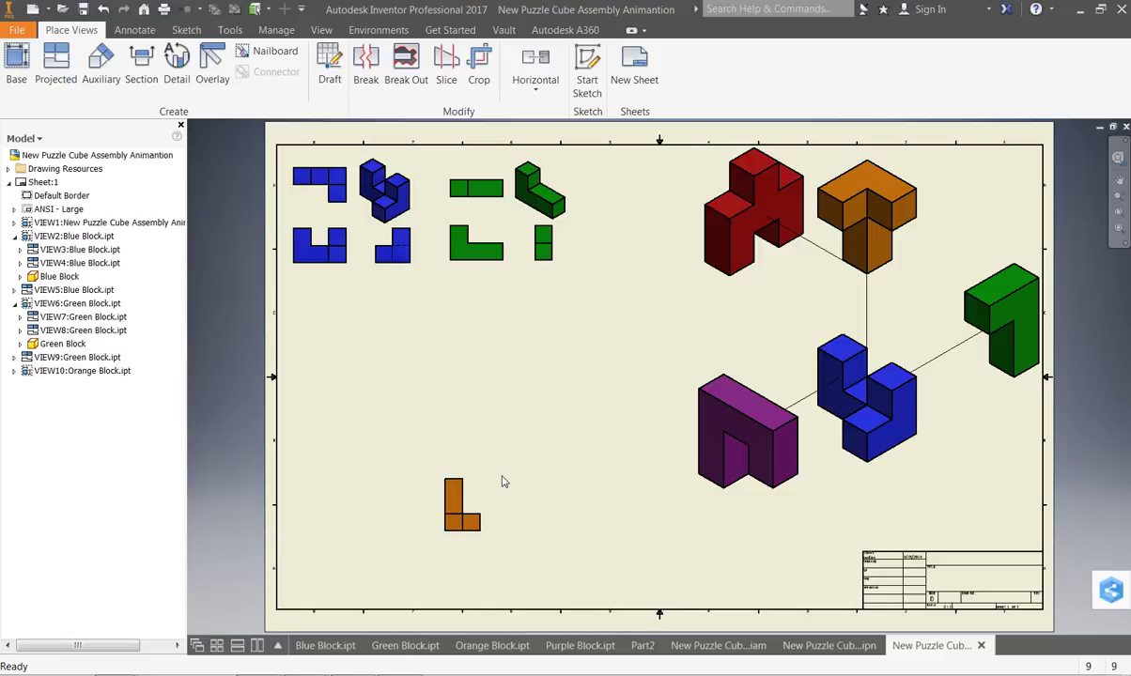
left_click_drag(480, 481, 405, 431)
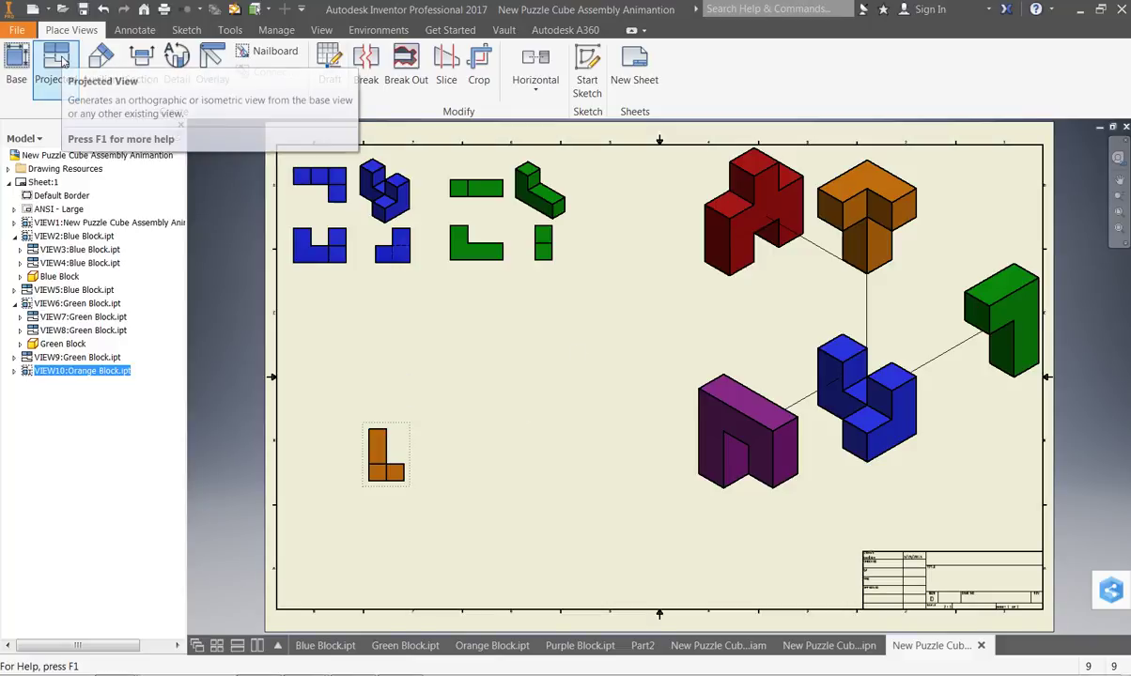
left_click(58, 60)
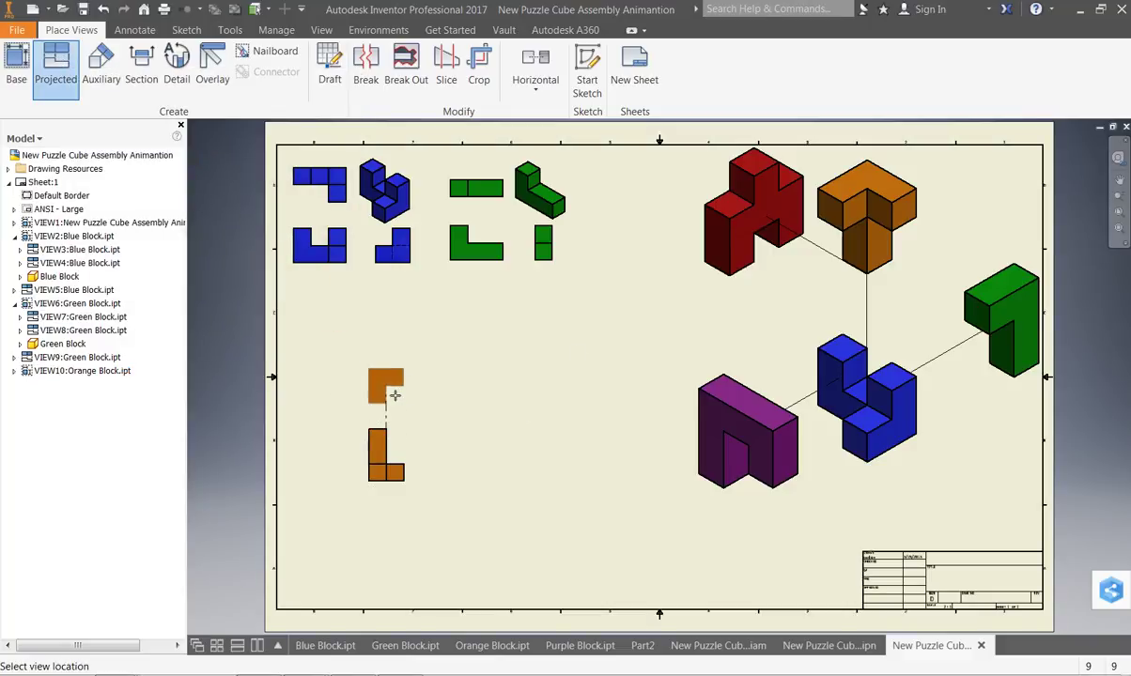
left_click(392, 391)
left_click(436, 466)
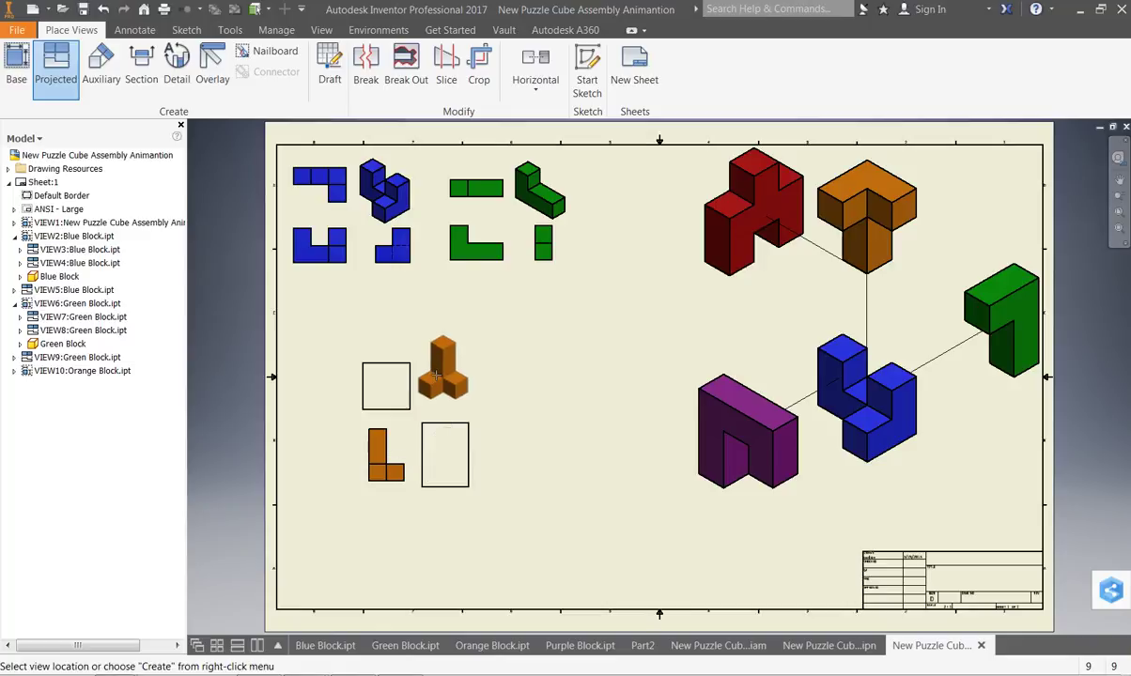
left_click(443, 387)
right_click(466, 378)
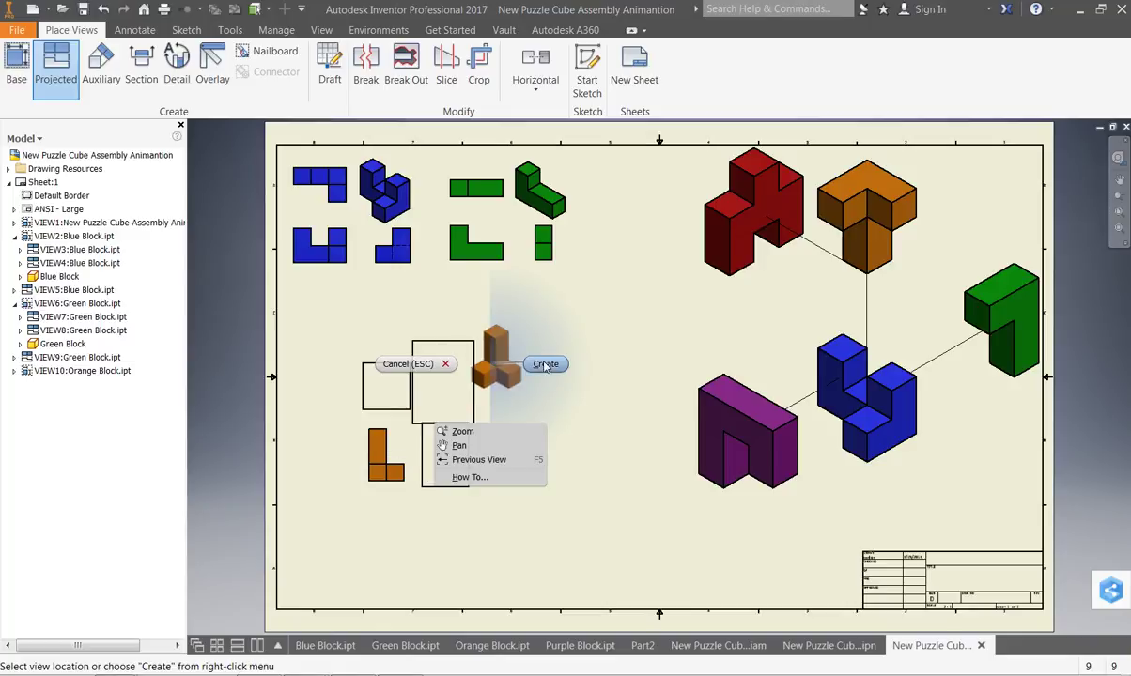
left_click(460, 432)
Step: Move the four orange block views together below the blue views
mouse_move(405, 489)
left_mouse_down()
mouse_move(408, 393)
mouse_move(340, 351)
mouse_move(397, 406)
mouse_move(387, 475)
mouse_move(406, 487)
left_mouse_up()
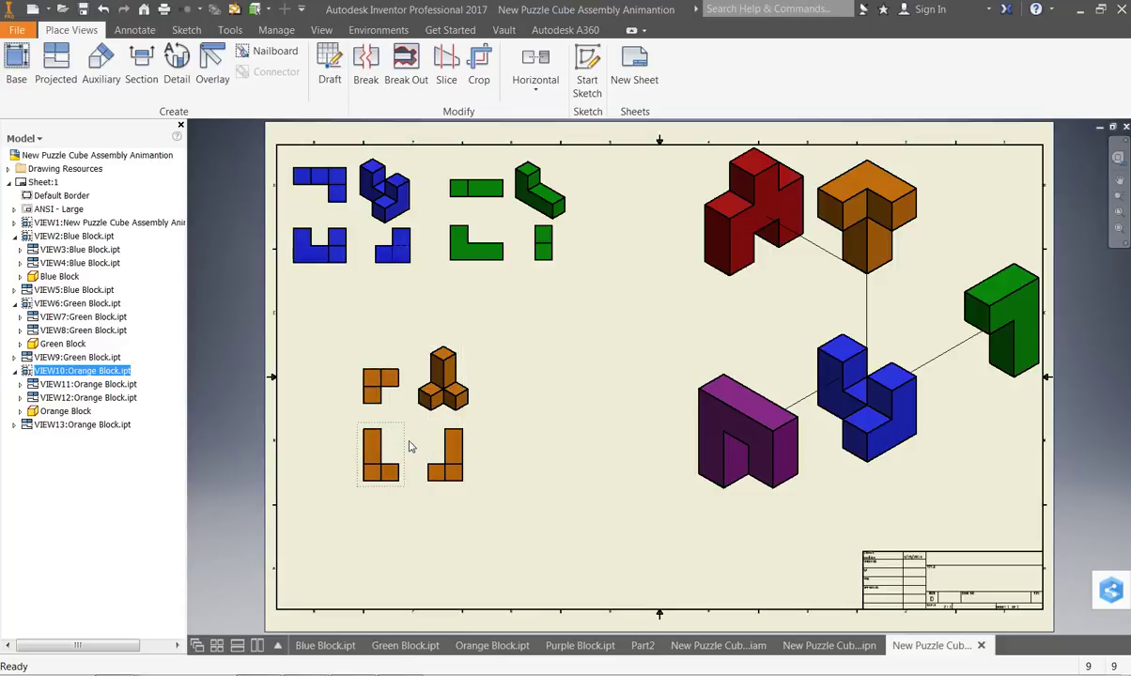
left_click_drag(311, 280, 543, 552)
mouse_move(392, 470)
left_mouse_down()
mouse_move(341, 414)
mouse_move(331, 419)
left_mouse_up()
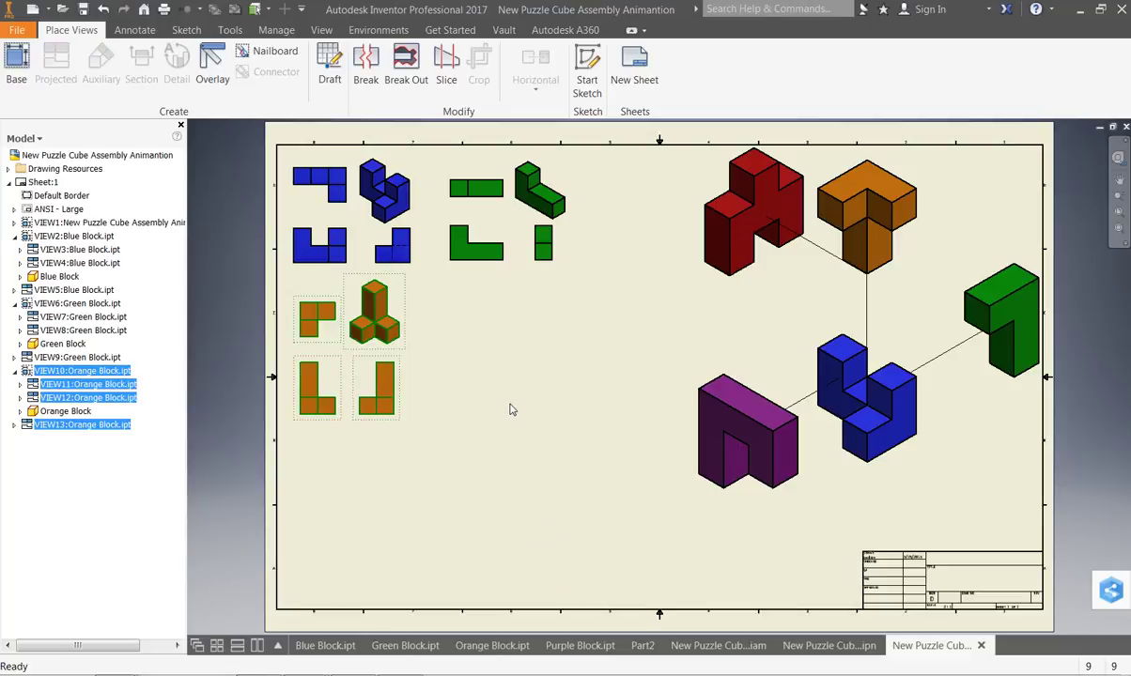
Step: Place a 1:1 base view of New Puzzle Cube Assembly.iam with top, side and isometric projections
left_click(479, 412)
left_click(25, 63)
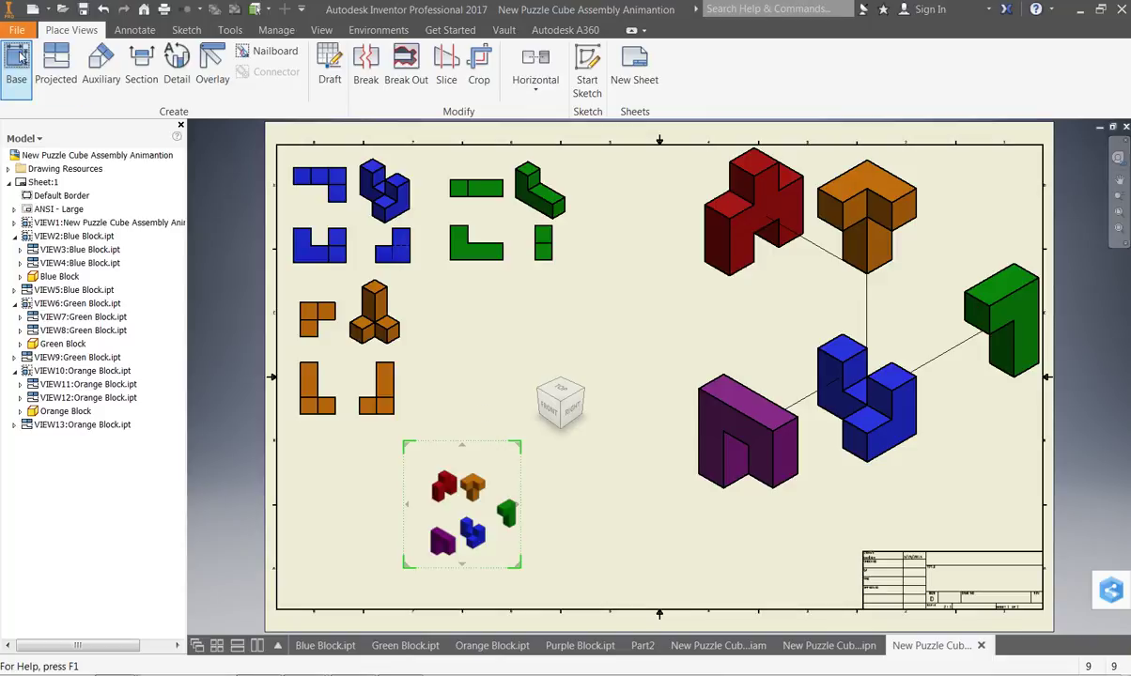
left_click(332, 164)
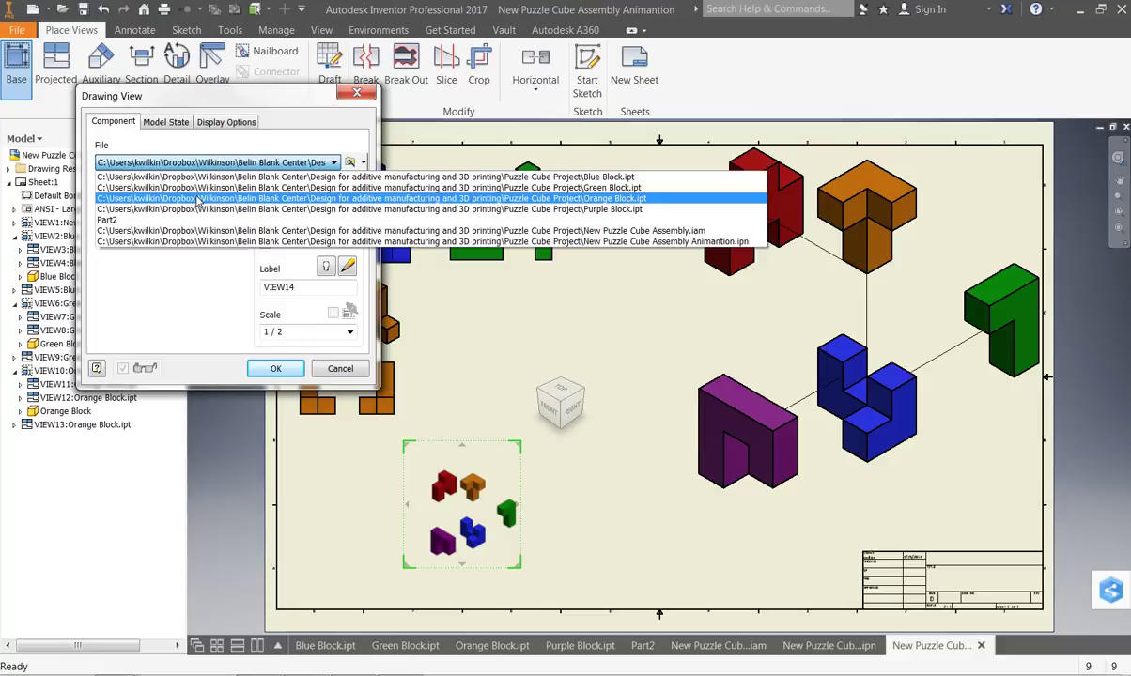
left_click(198, 231)
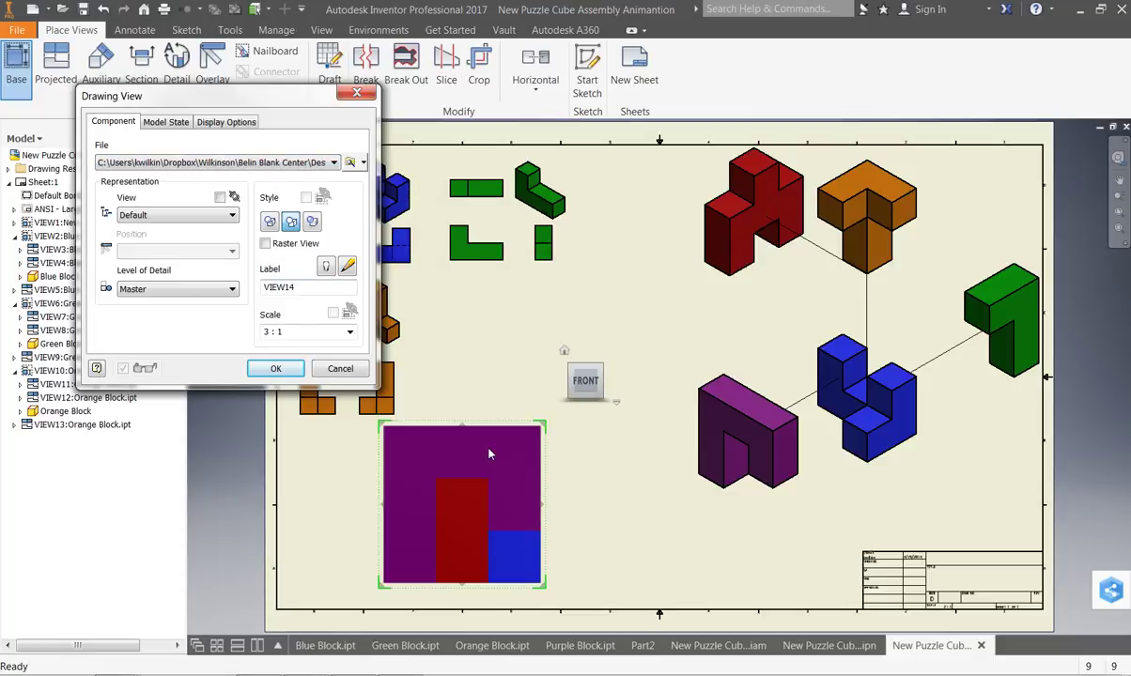
left_click(351, 333)
left_click(270, 347)
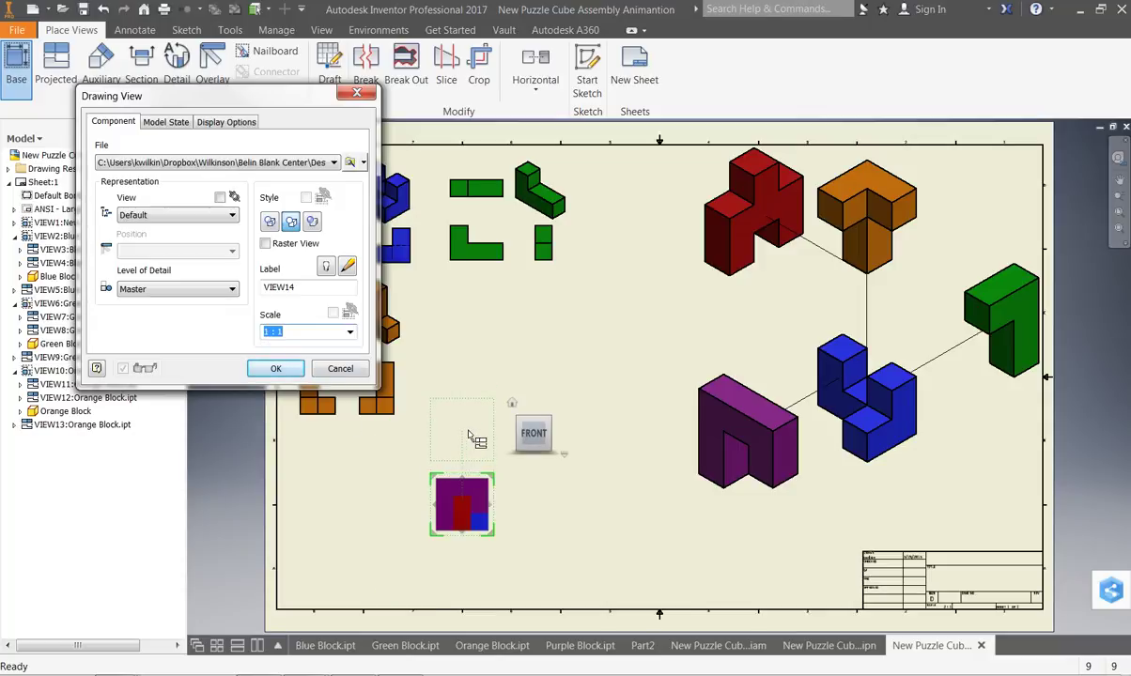
left_click(473, 438)
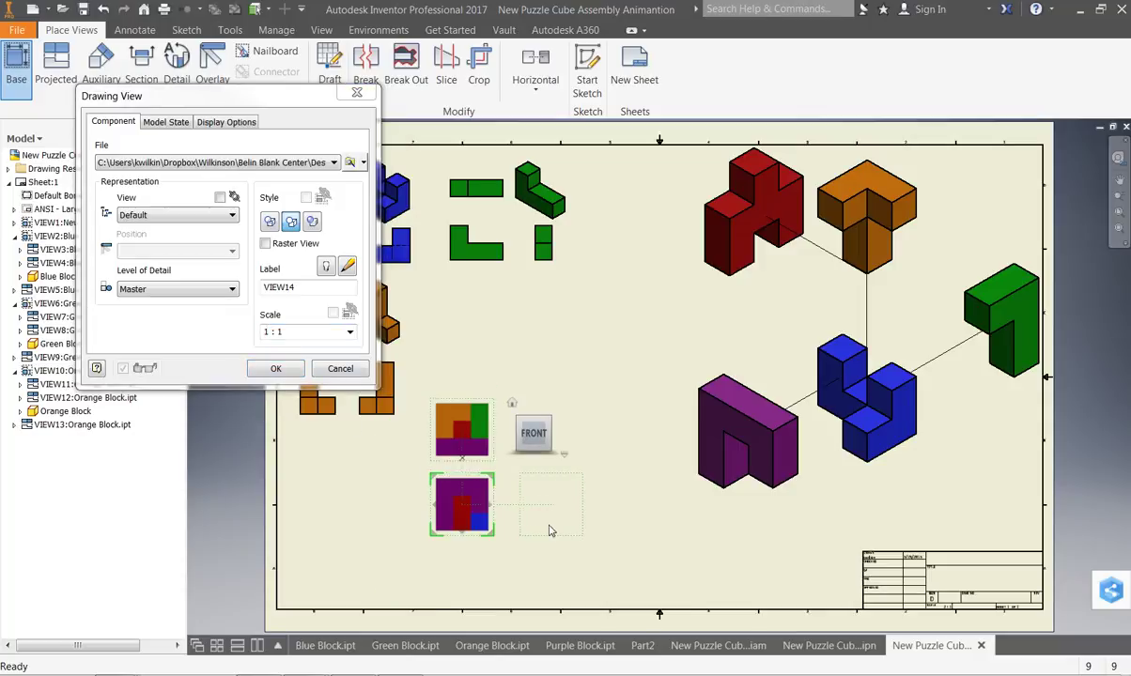
left_click(550, 531)
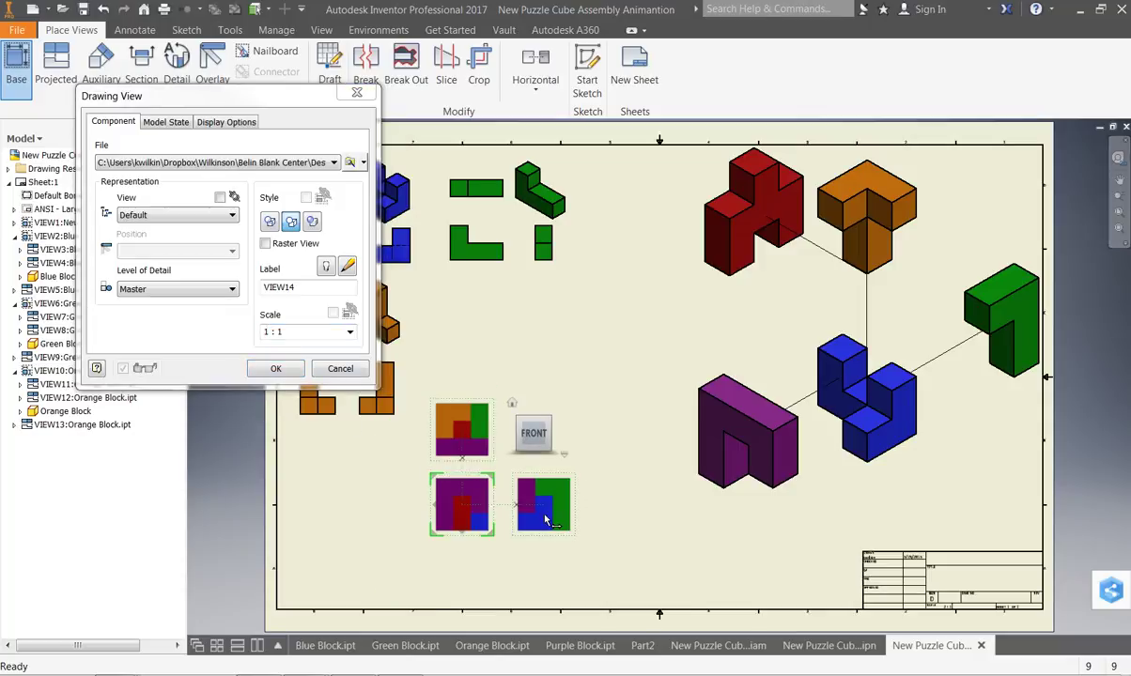
left_click(590, 394)
left_click(282, 369)
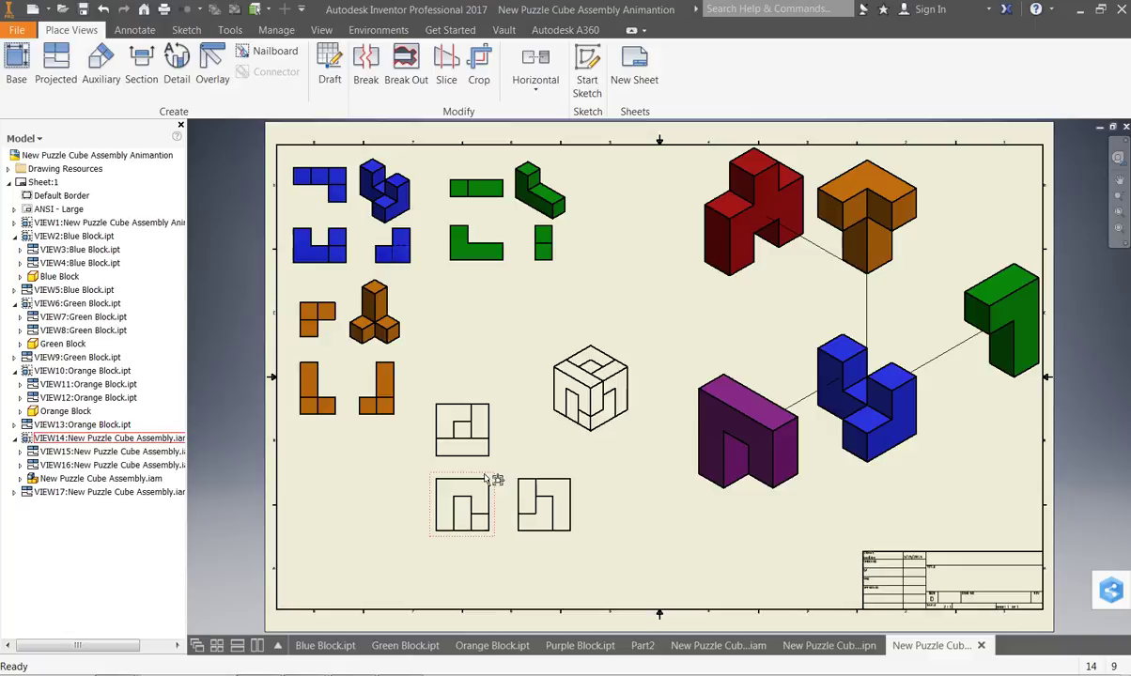
Step: Move the isometric cube beside the others and set the cube views to Shaded style
right_click(548, 339)
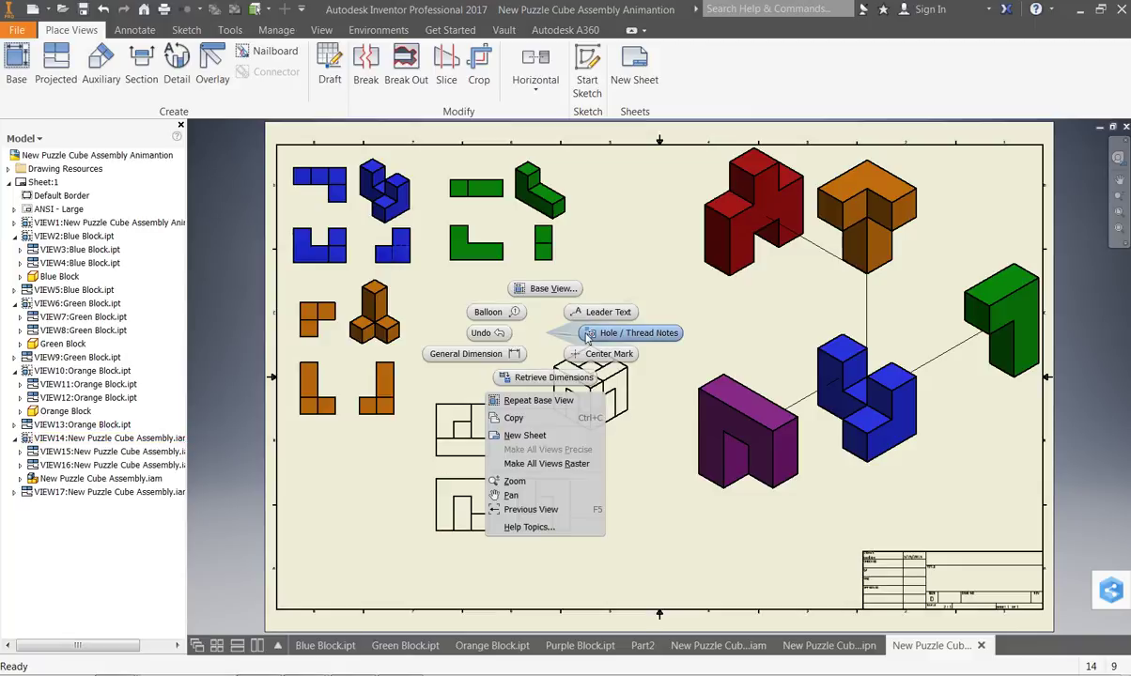
key("Escape")
left_click_drag(555, 439, 508, 474)
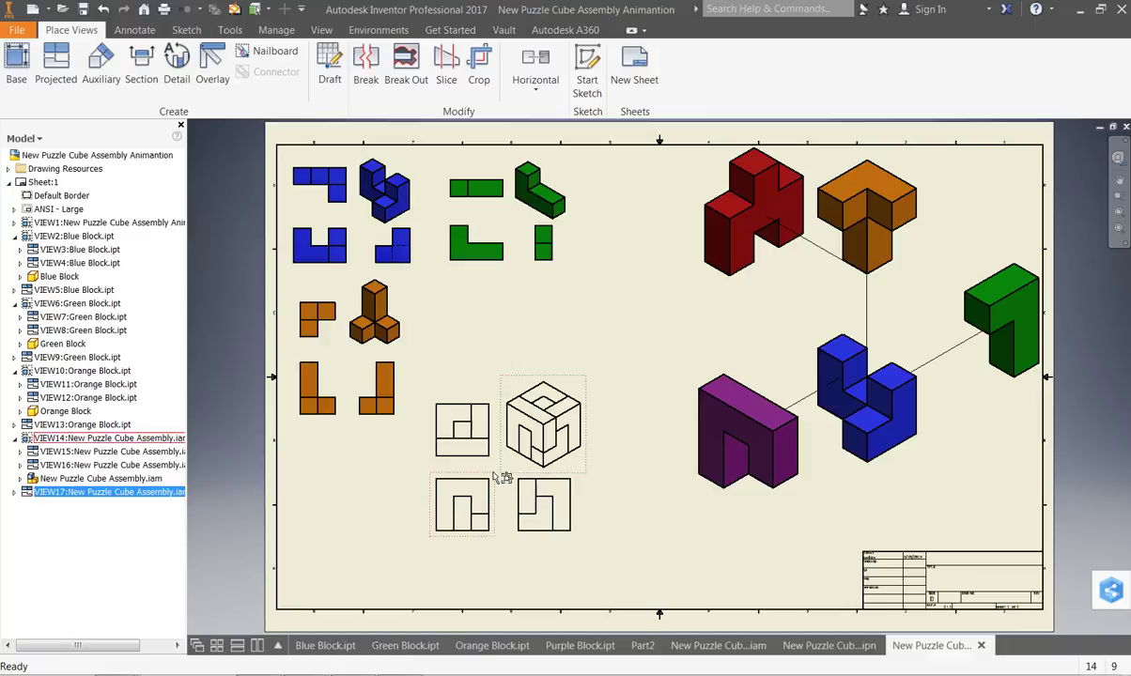
double_click(489, 474)
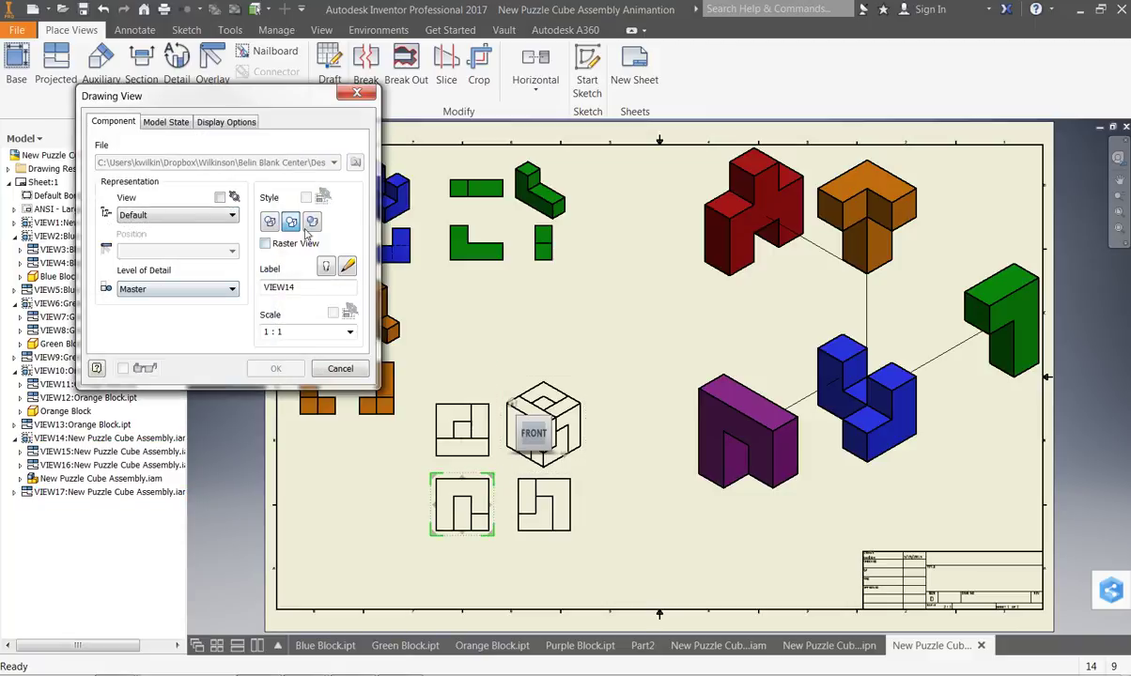
left_click(313, 222)
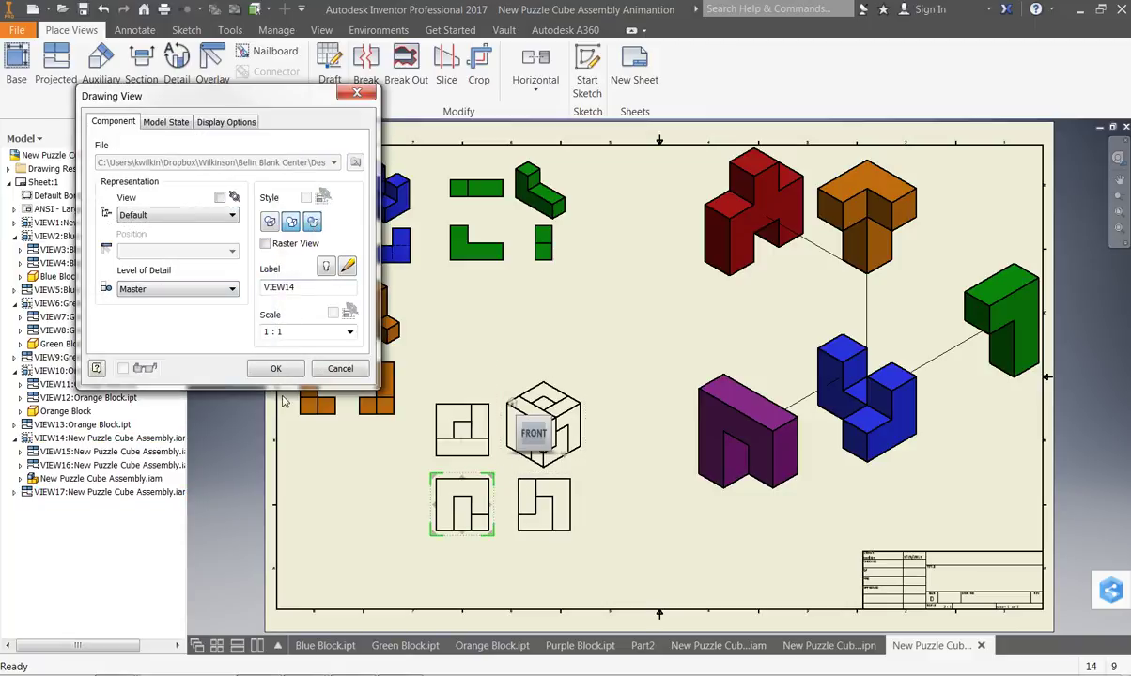
left_click(279, 371)
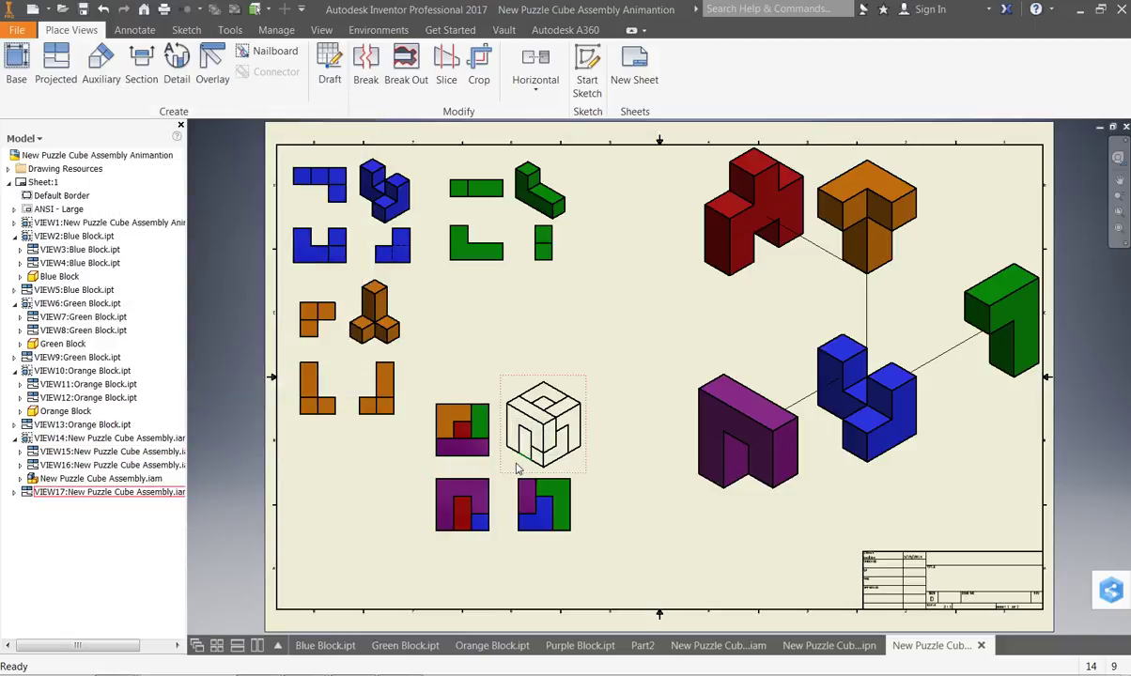
double_click(515, 470)
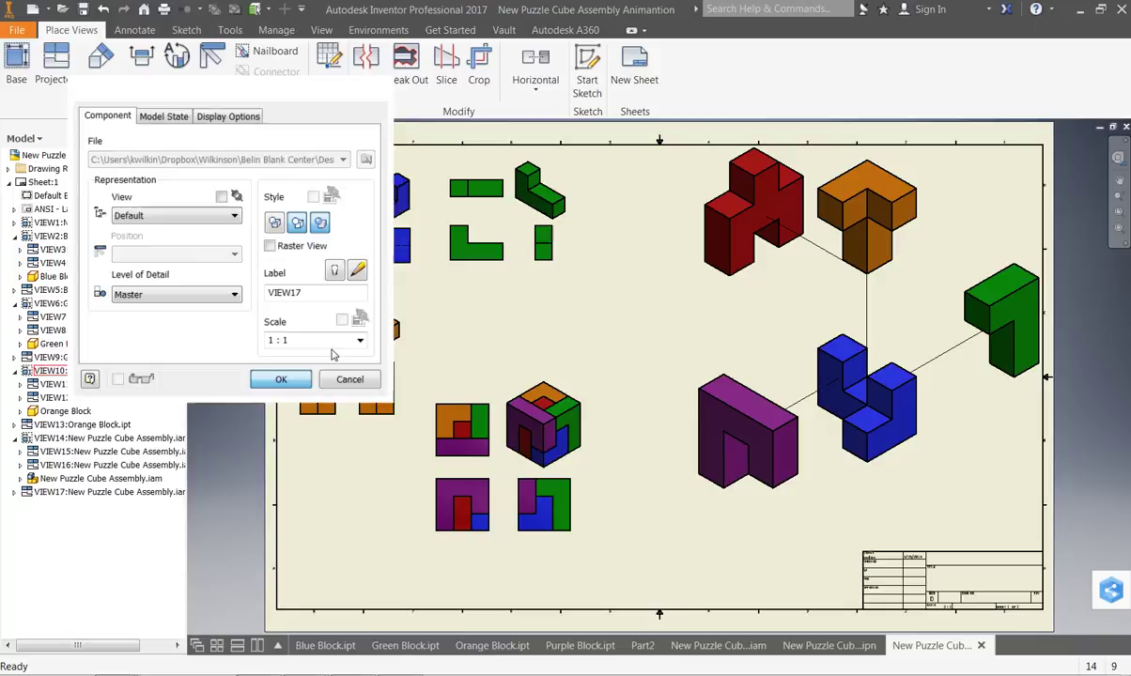
left_click(293, 378)
Step: Move the four puzzle-cube views to the lower left and shift the exploded view left
left_click_drag(553, 481, 435, 591)
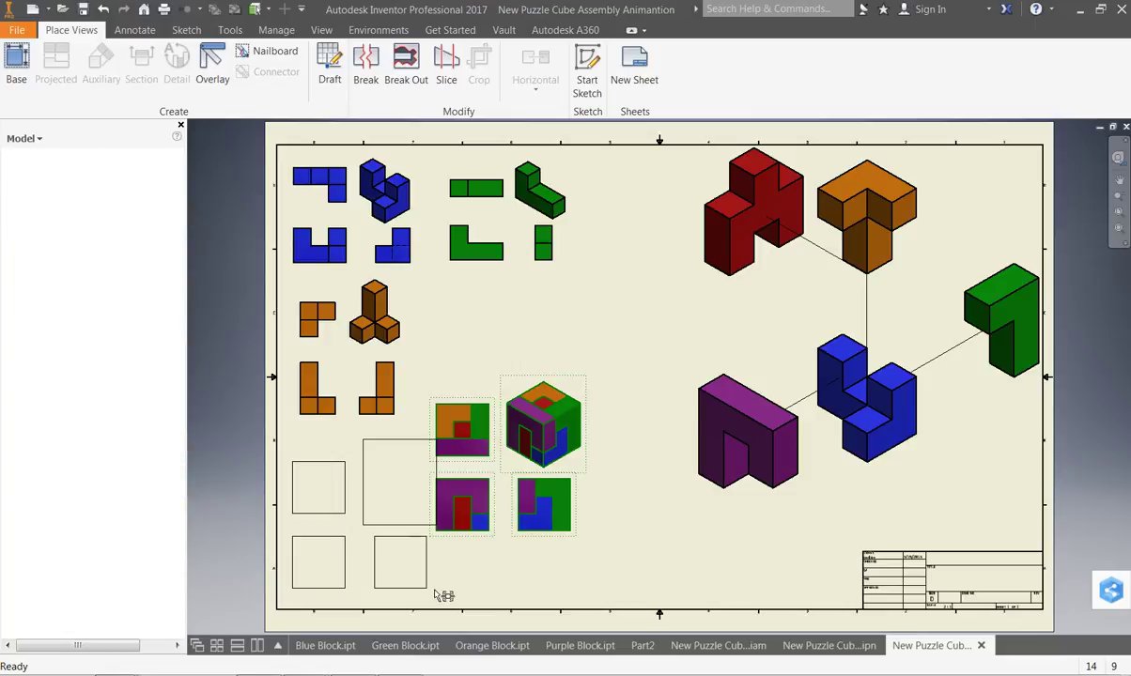
left_click(492, 498)
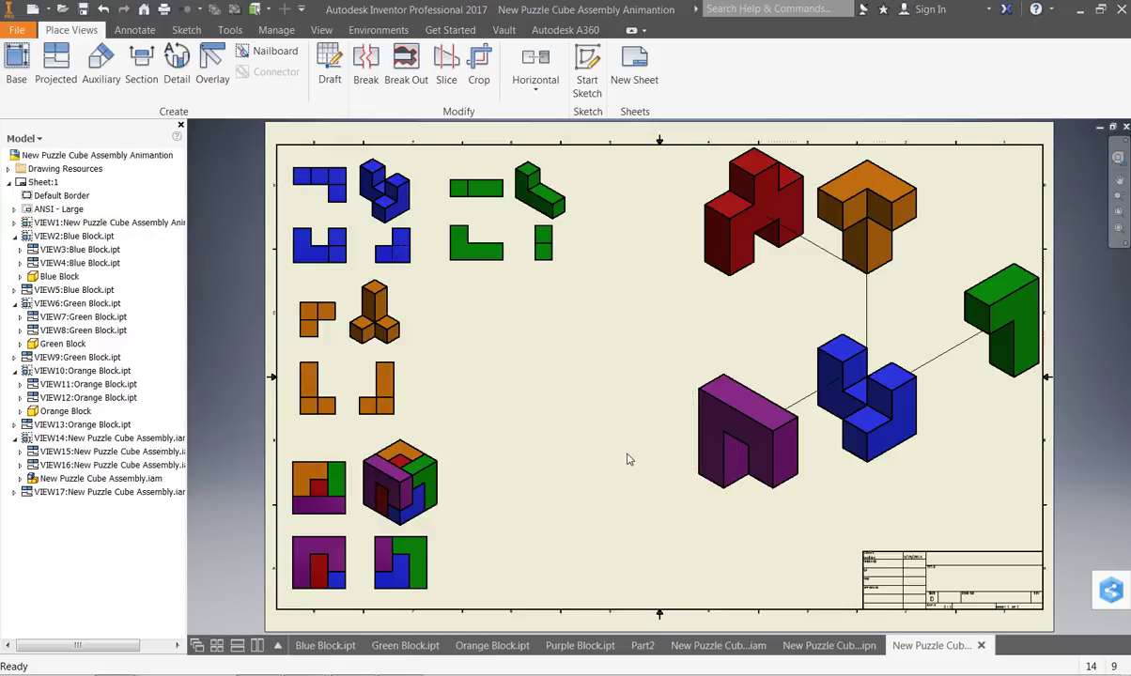
left_click(692, 348)
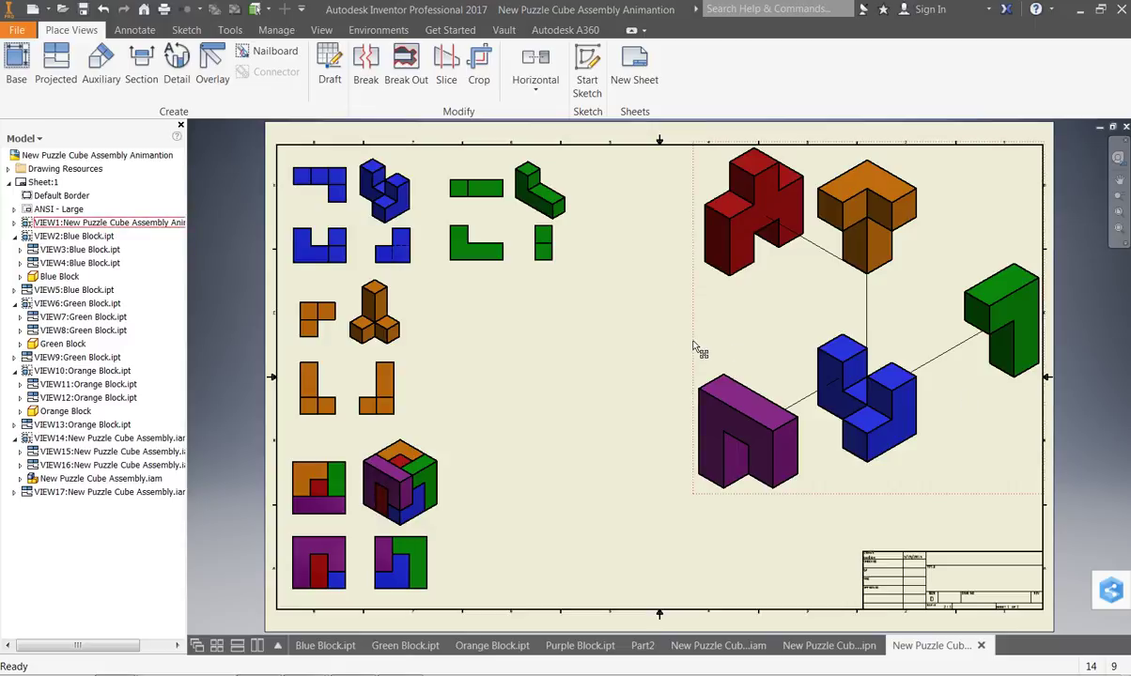
left_click_drag(584, 354, 588, 353)
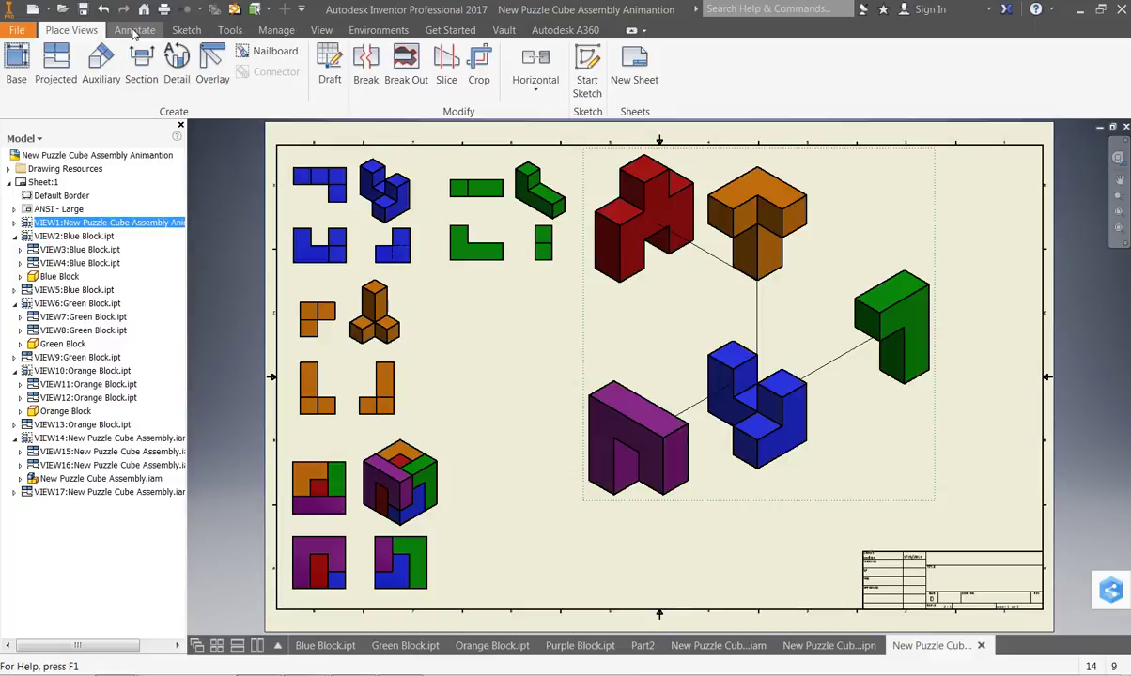
Step: Add a parts list sourced from the exploded assembly view at the sheet's right border
left_click(131, 30)
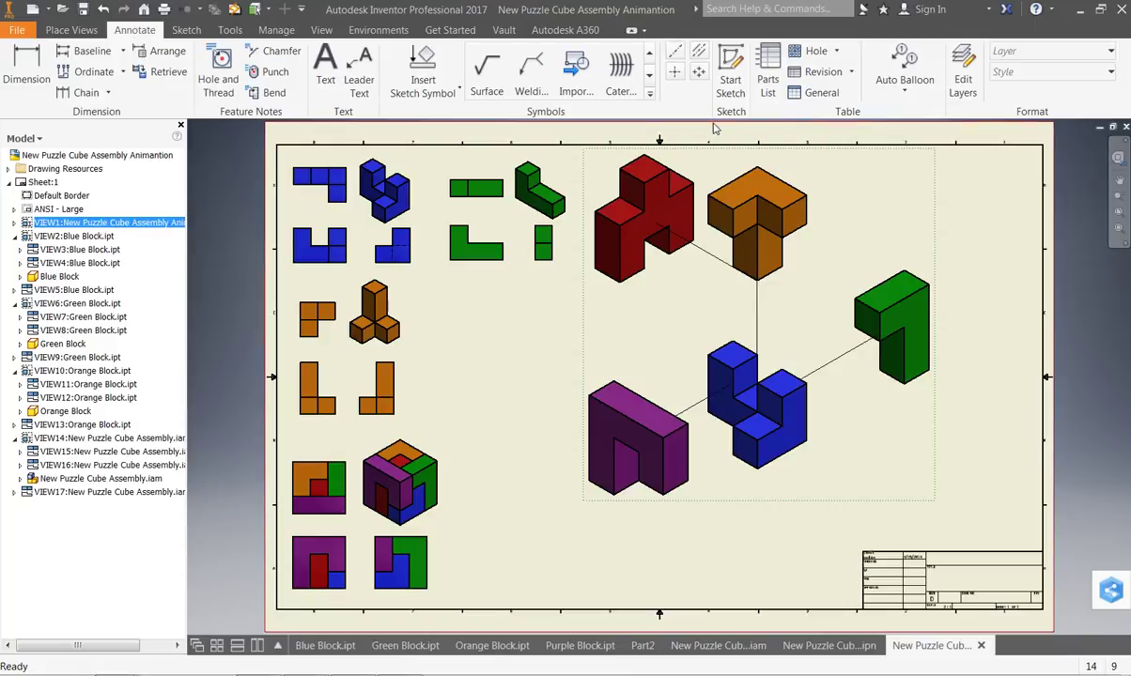
left_click(768, 62)
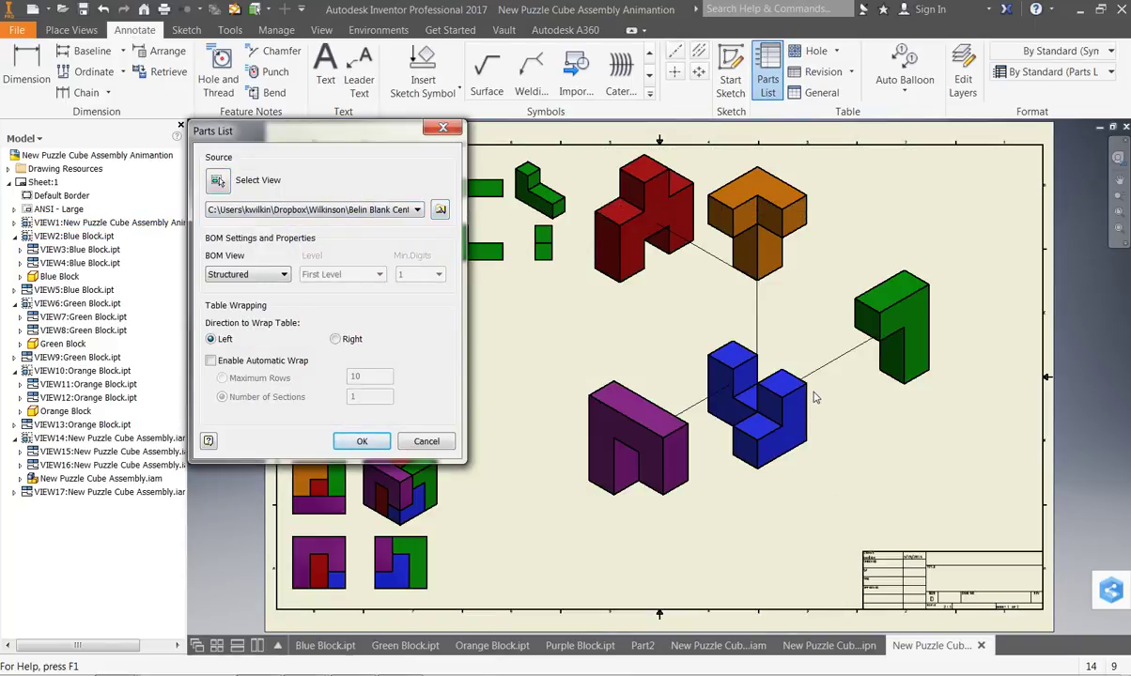
left_click(765, 375)
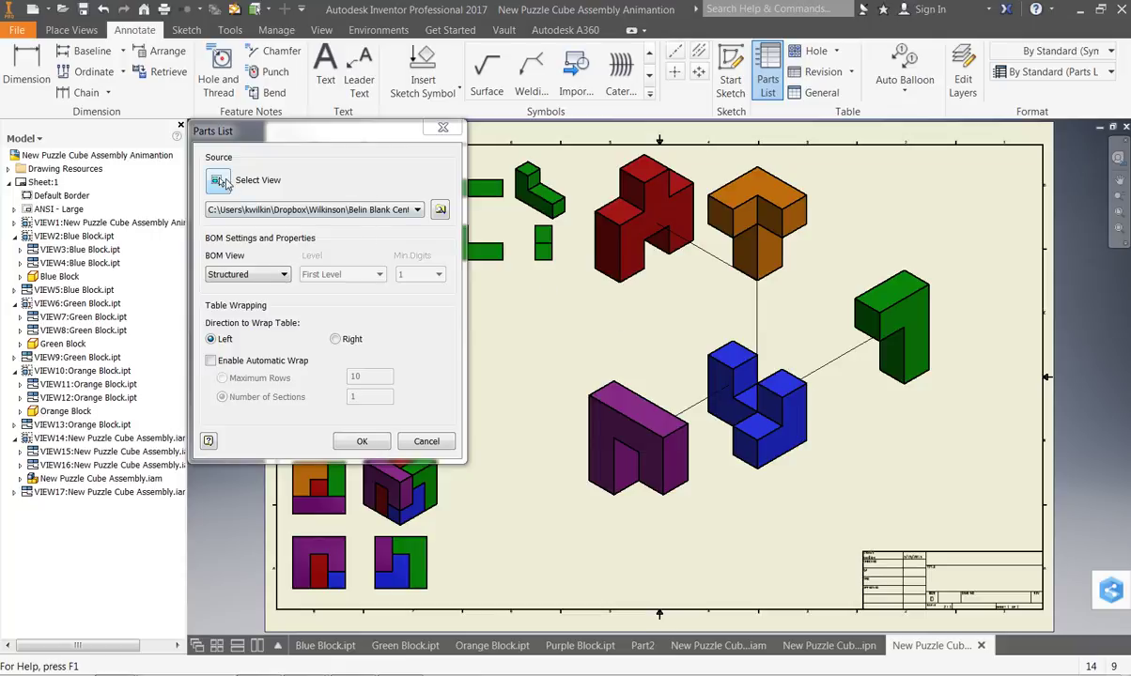
left_click(763, 355)
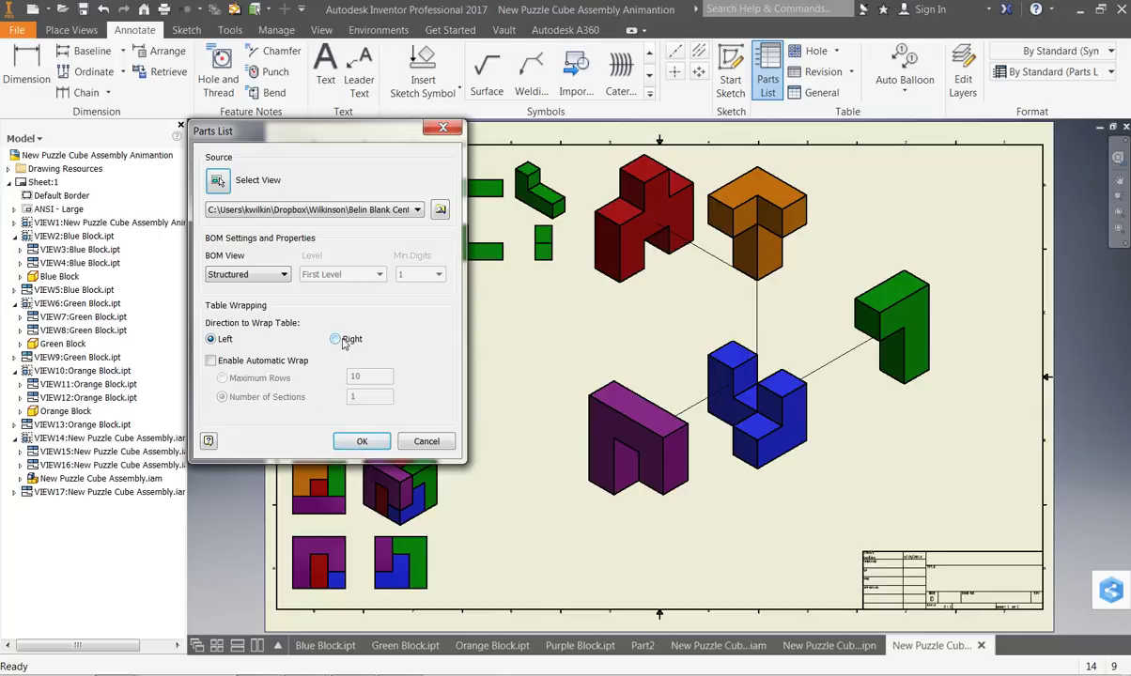
left_click(365, 442)
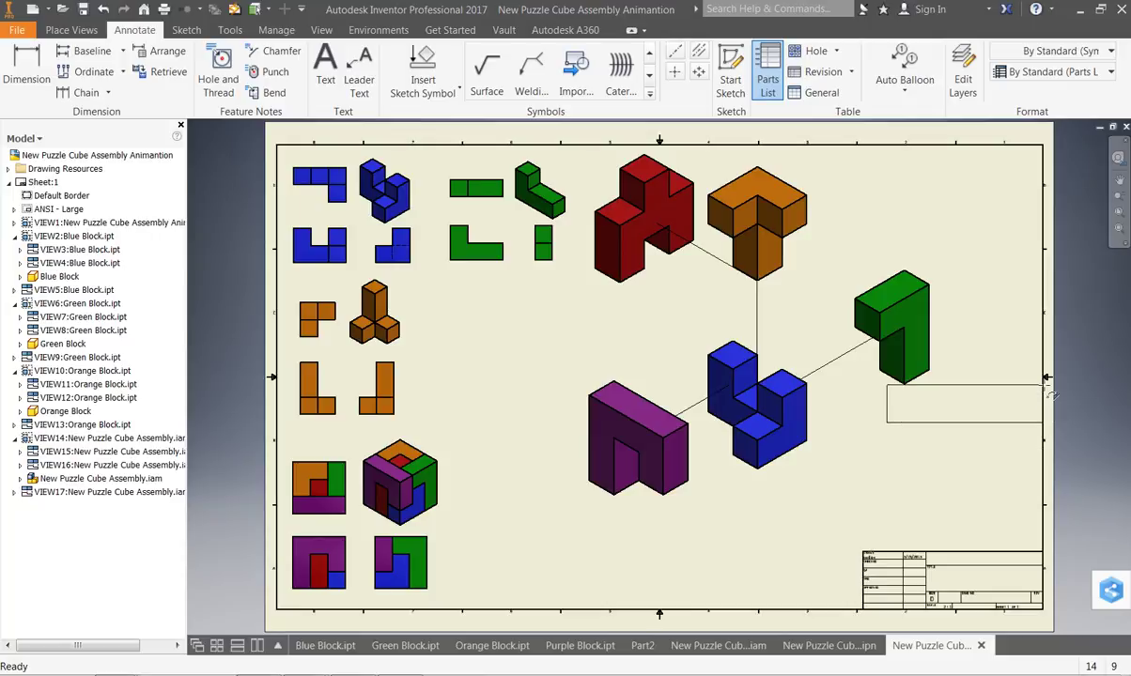
left_click(1049, 393)
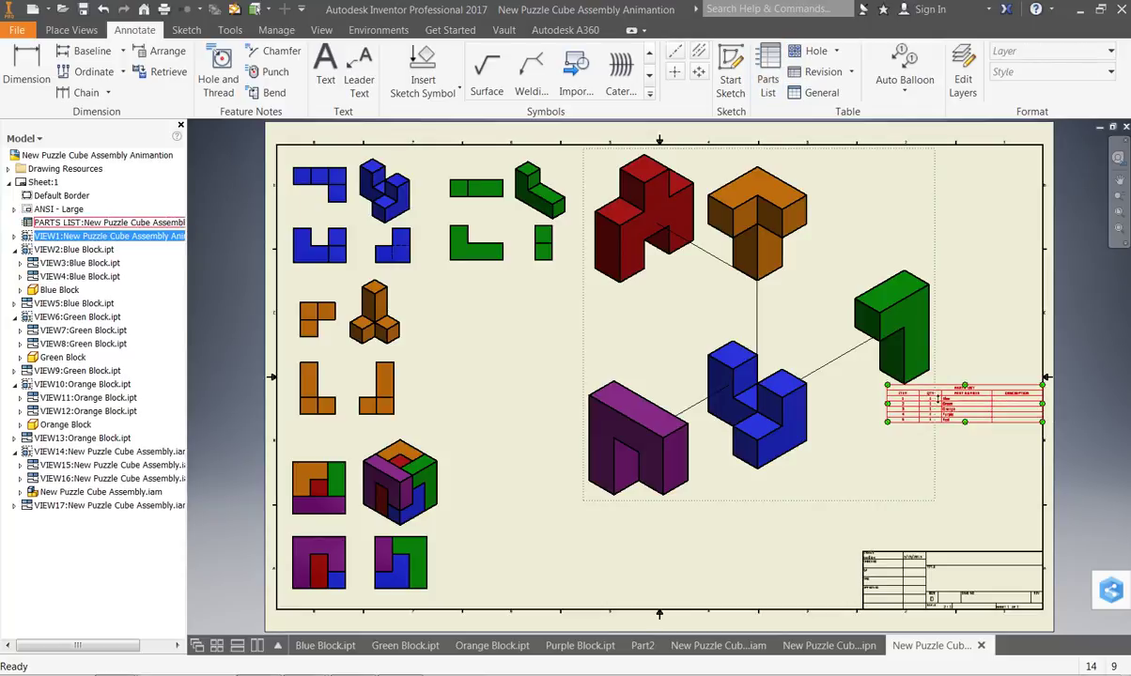
right_click(963, 399)
key("Escape")
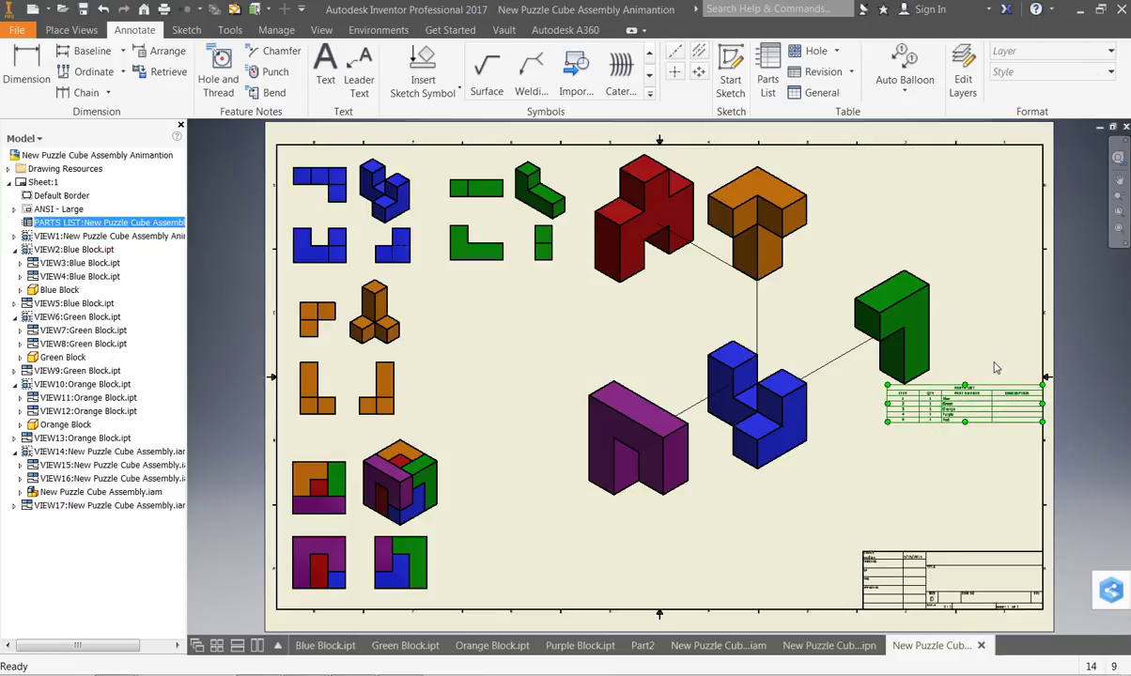
Step: Remove the DESCRIPTION column from the parts list via Column Chooser, leaving ITEM, QTY and PART NUMBER
double_click(957, 401)
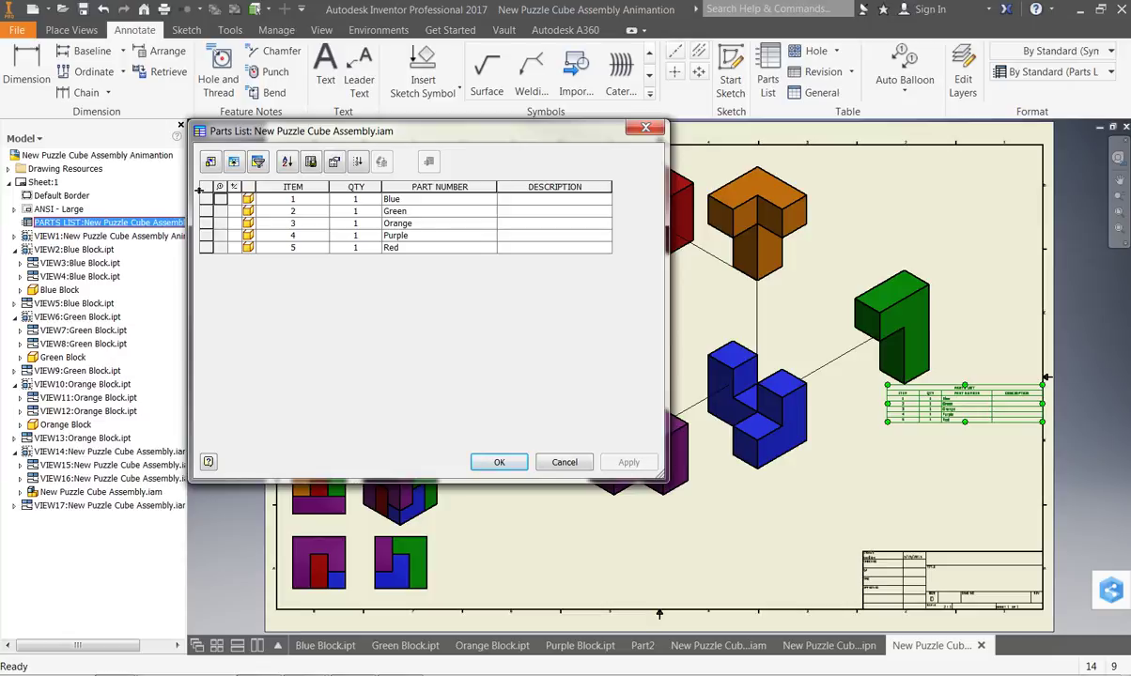
left_click(212, 163)
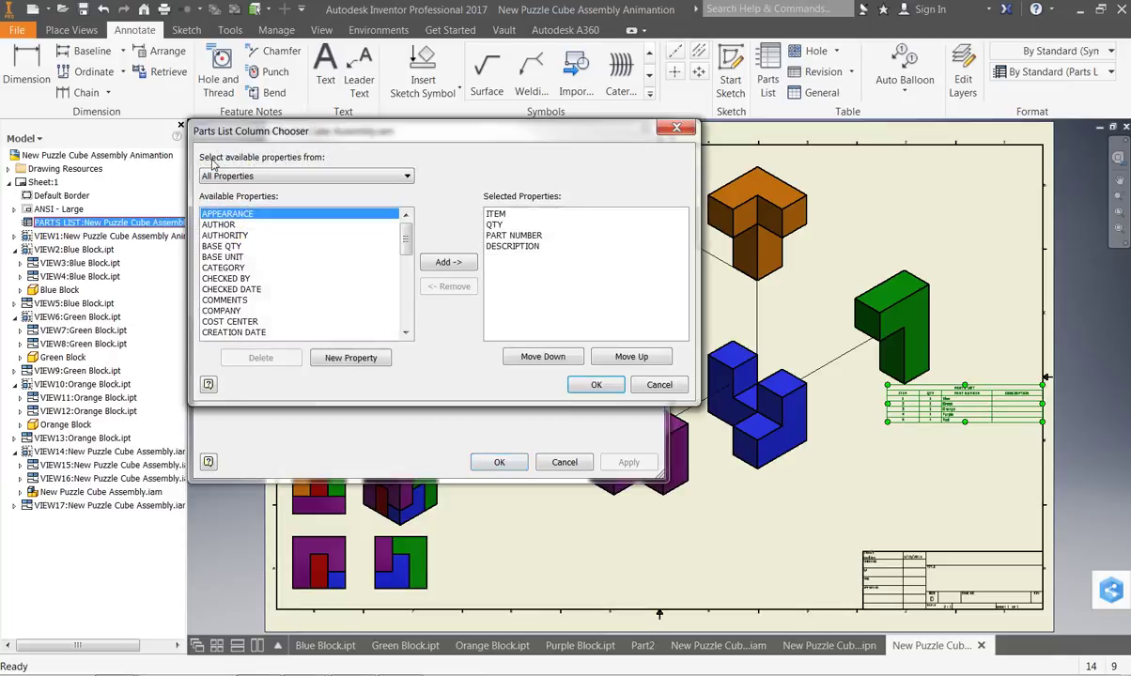
left_click(520, 247)
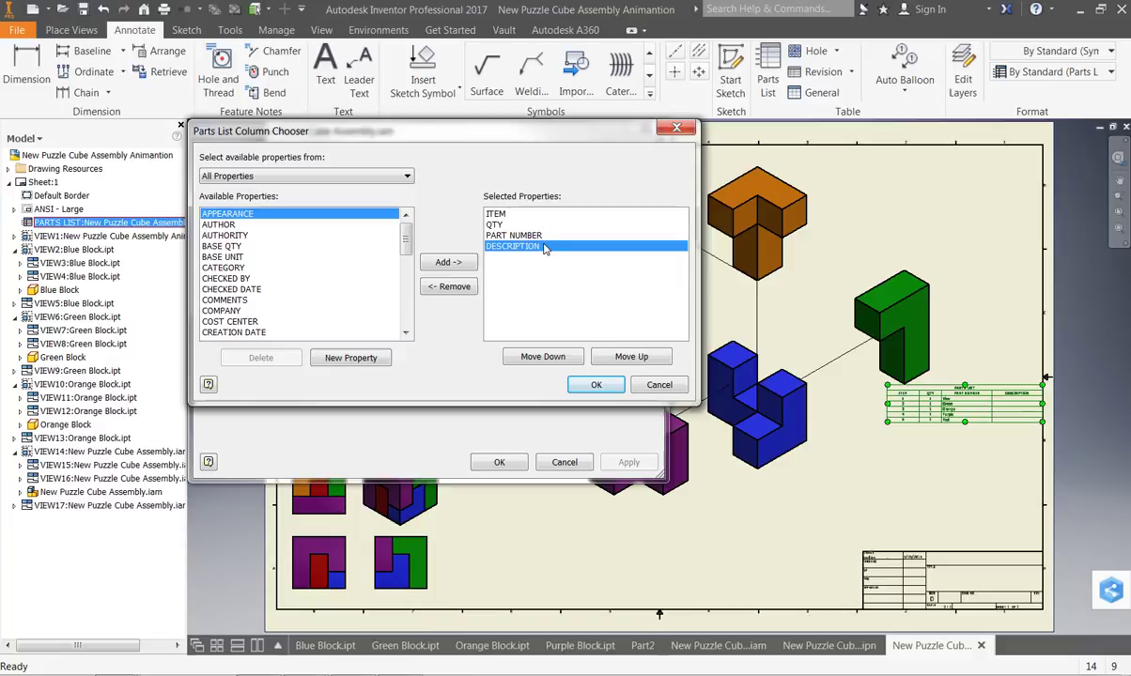
left_click(465, 287)
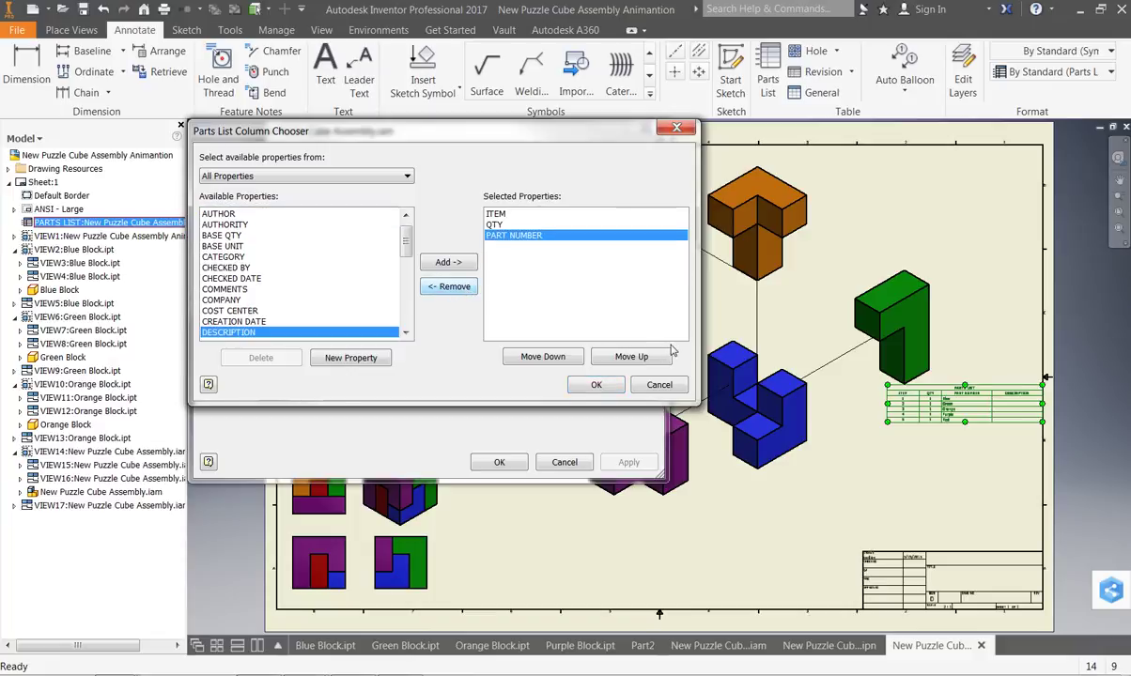
left_click(609, 389)
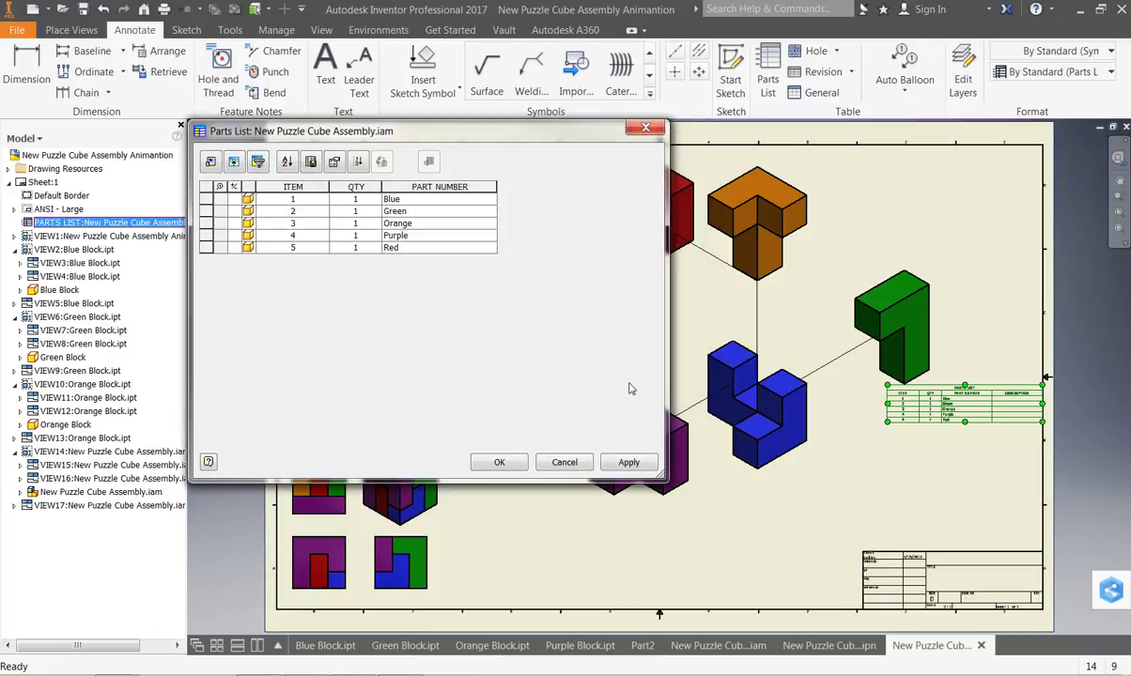
Step: Set the parts list Title, Column Header and Data text styles to Label Text (ANSI)
left_click(334, 162)
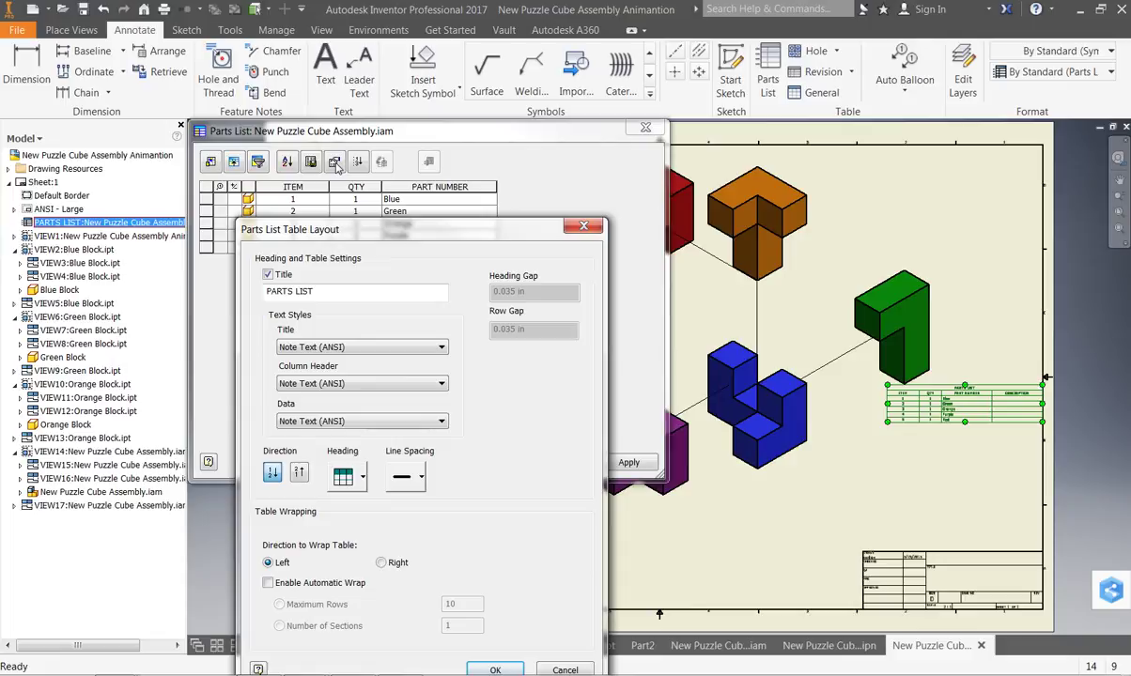
left_click_drag(428, 228, 434, 112)
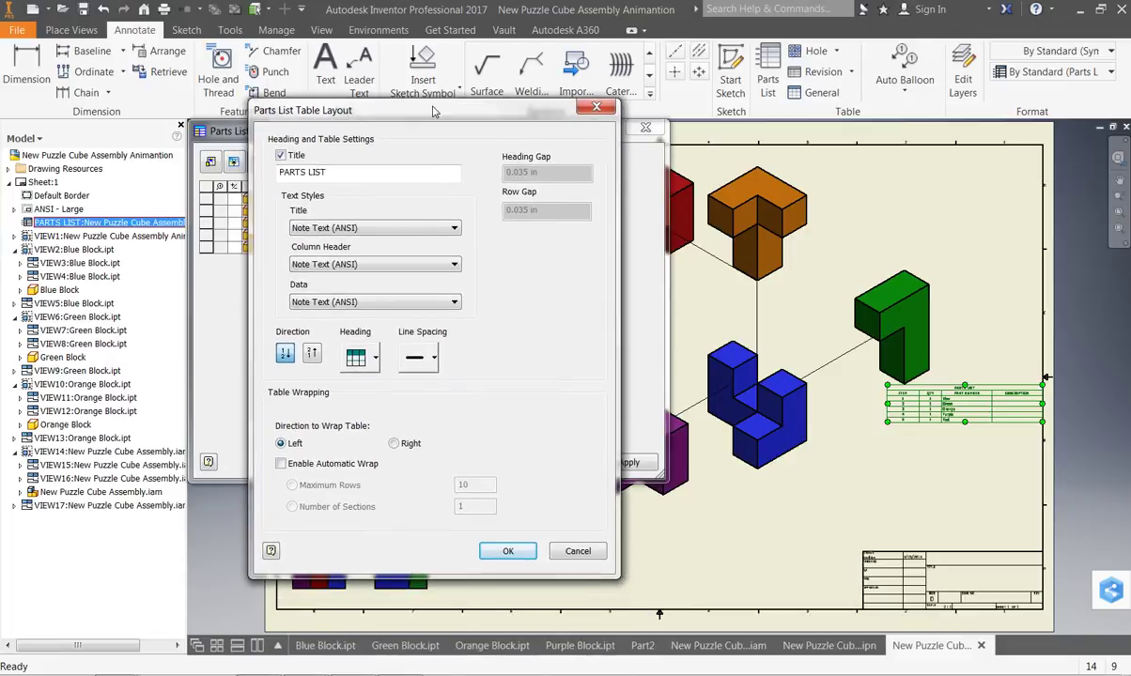
left_click(408, 229)
left_click(363, 241)
left_click(365, 265)
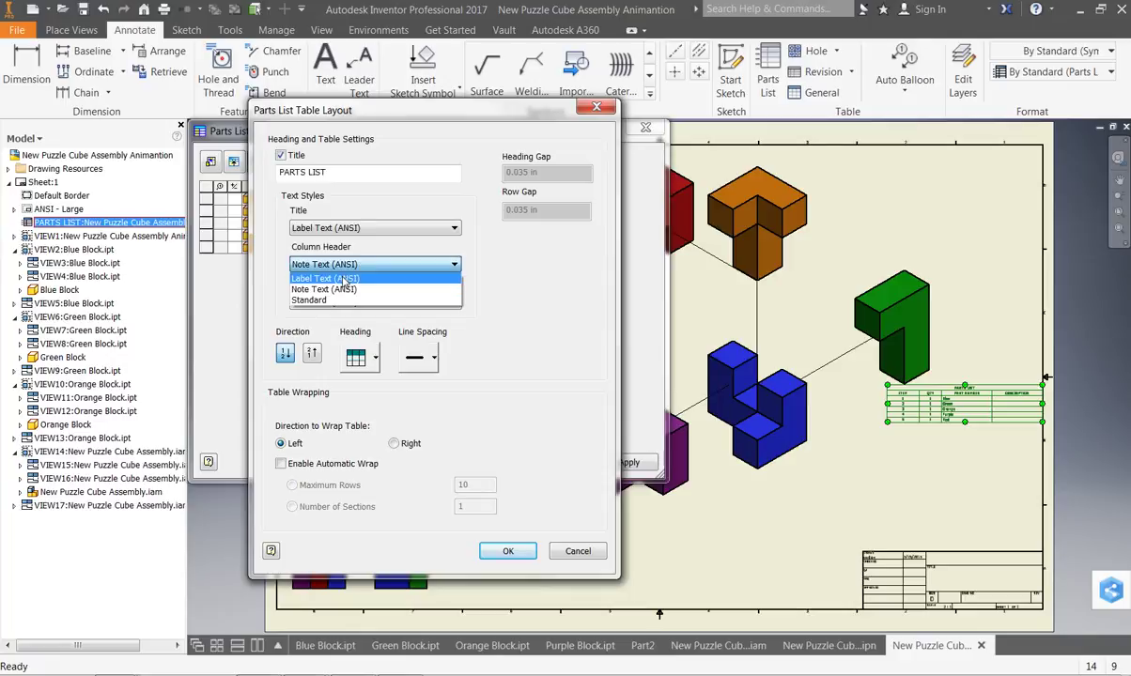
left_click(362, 278)
left_click(333, 302)
left_click(340, 316)
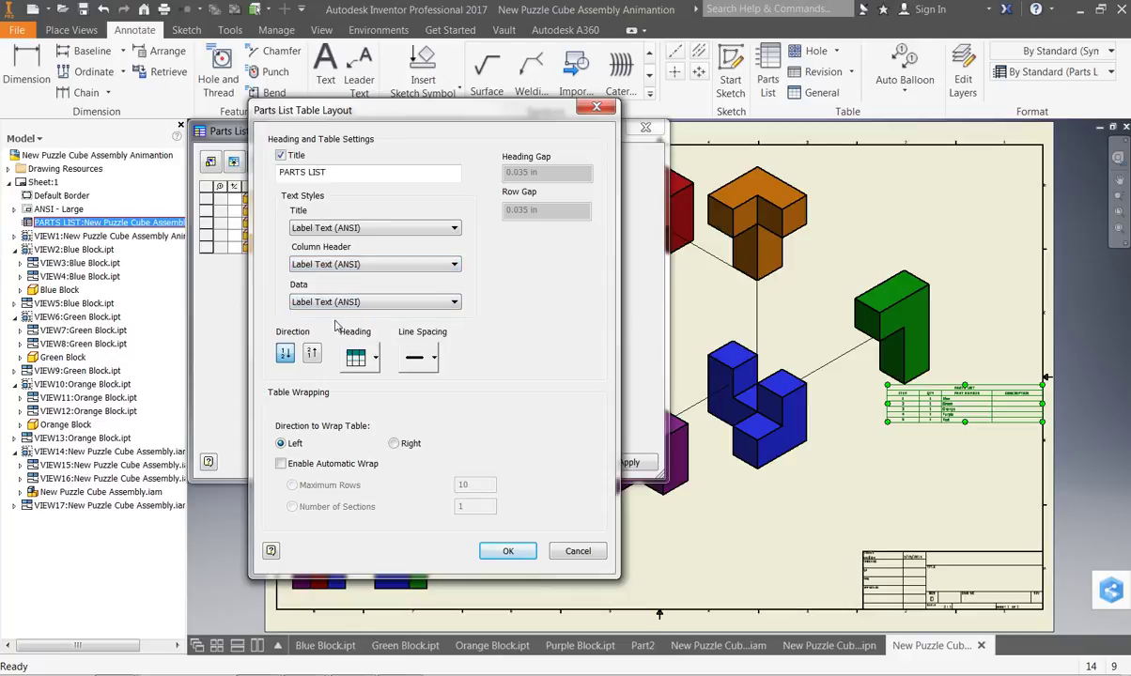
left_click(504, 551)
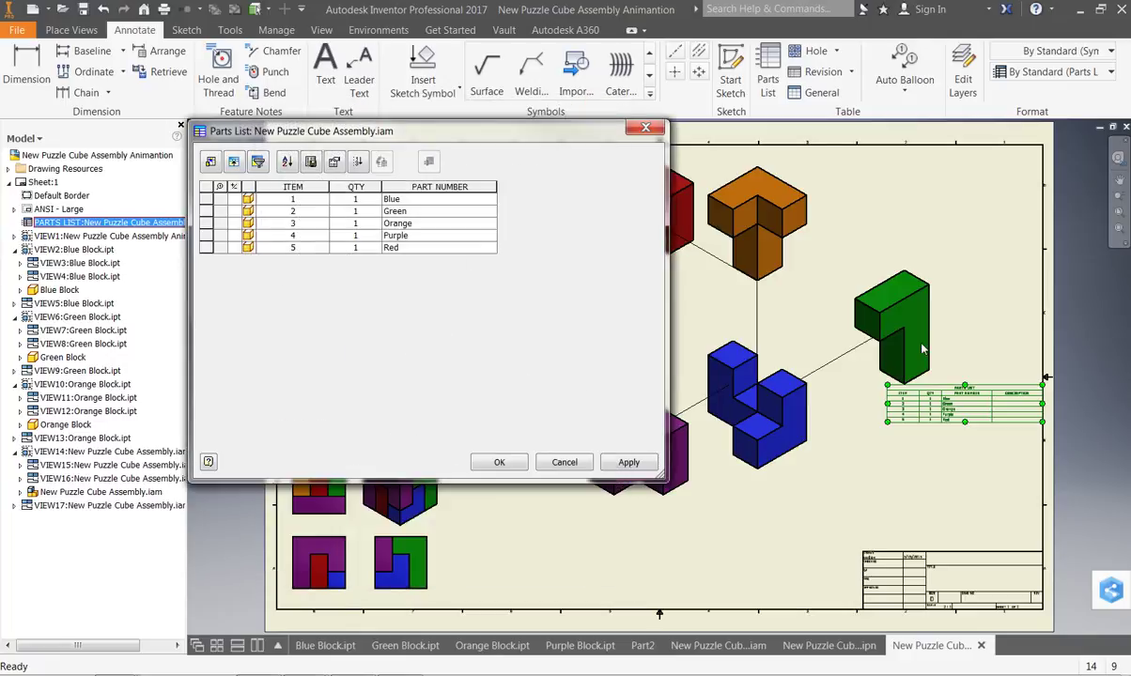
Step: Apply the parts list edits and move the list into the sheet's top-right corner
left_click(497, 462)
scroll(981, 404, "down", 5)
scroll(981, 404, "up", 8)
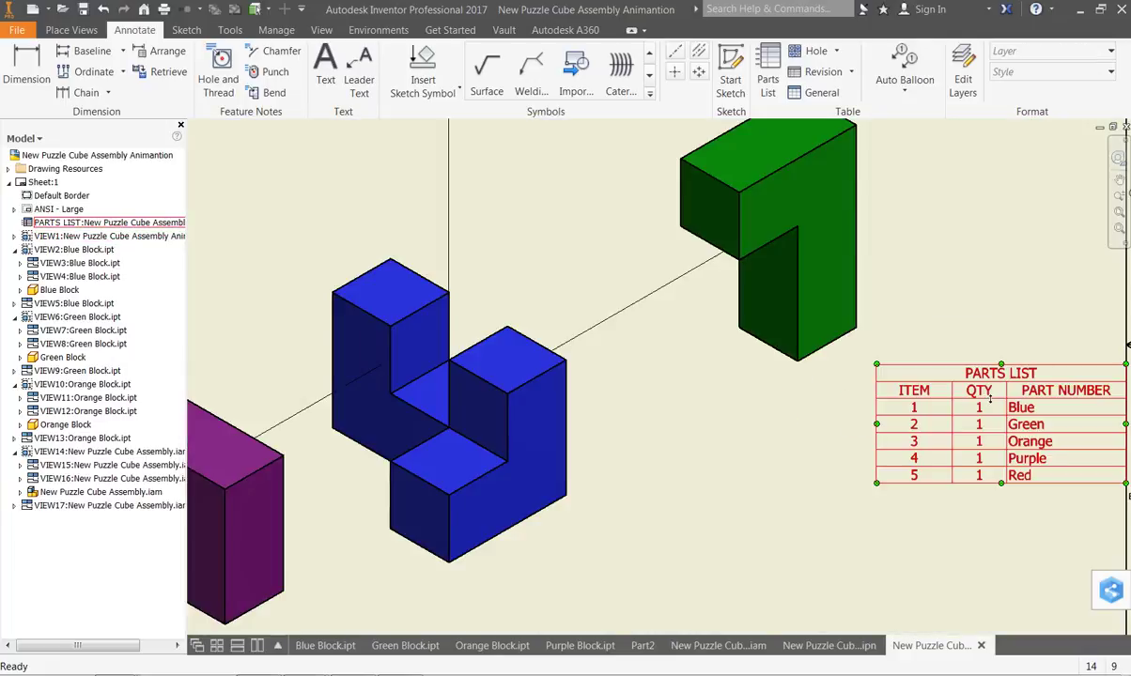
scroll(981, 404, "down", 5)
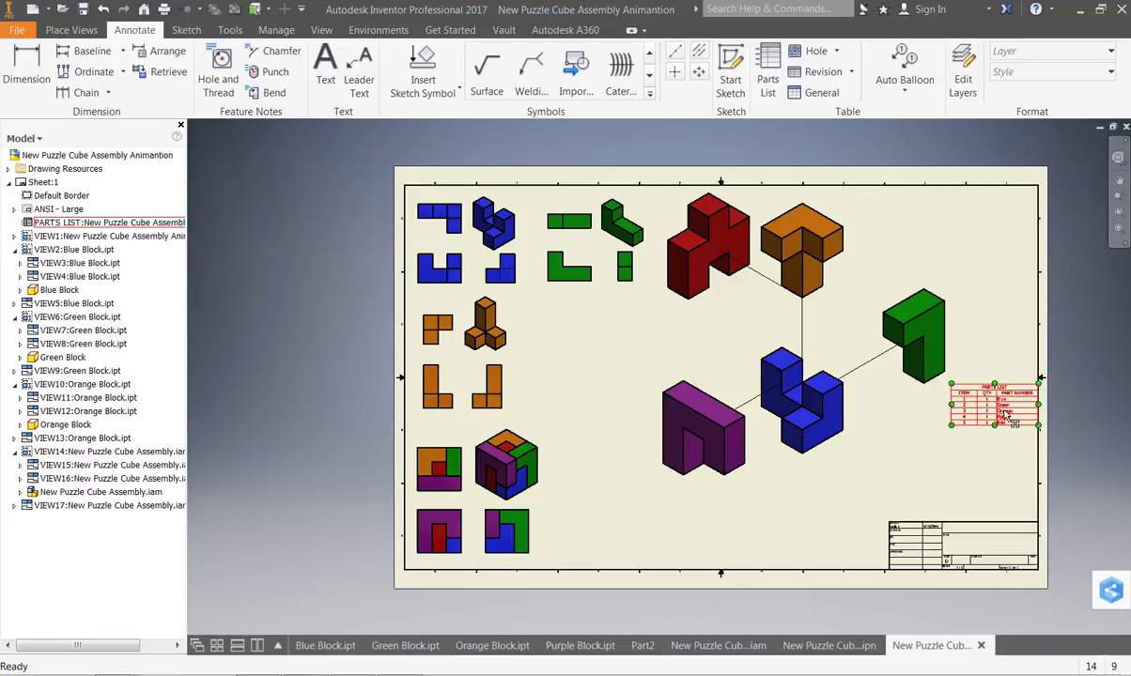
left_click_drag(1006, 416, 969, 210)
left_click(985, 248)
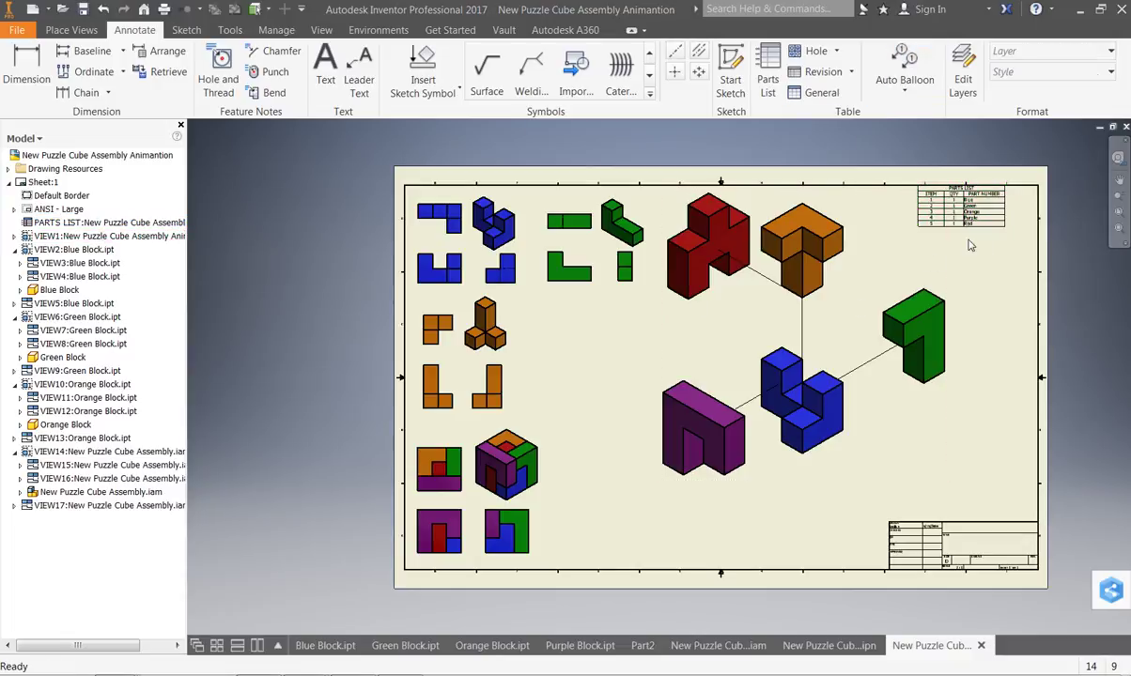
scroll(952, 210, "down", 3)
scroll(951, 209, "up", 5)
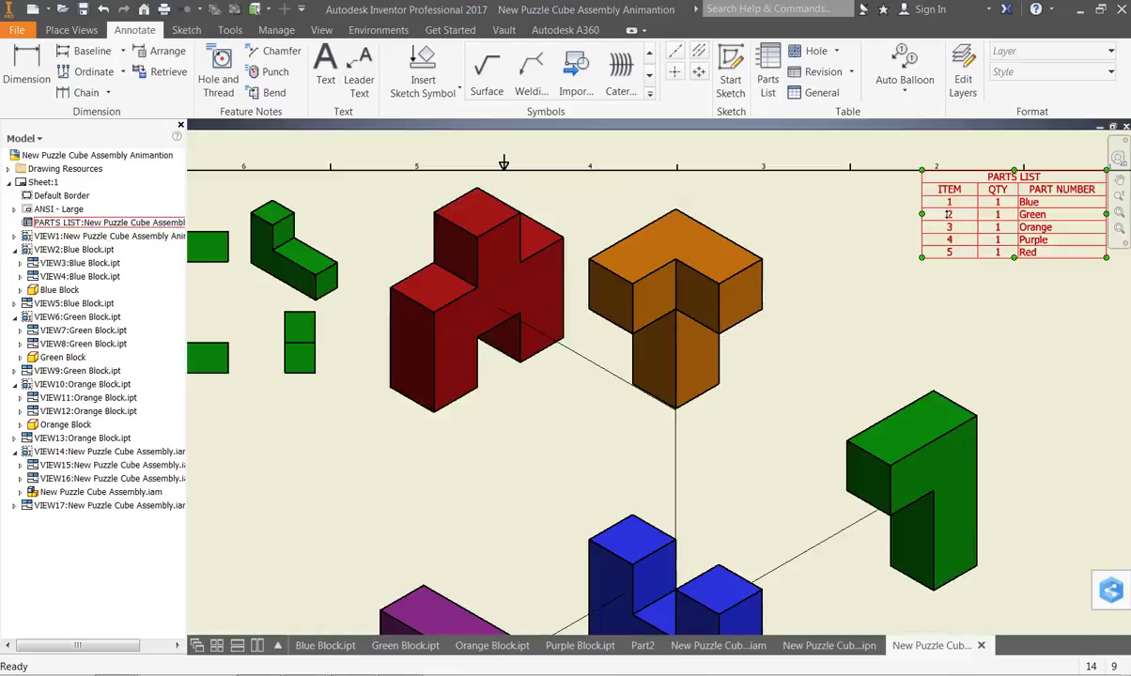
Step: Place balloon 3 with a leader on the orange block
left_click(899, 80)
left_click(897, 121)
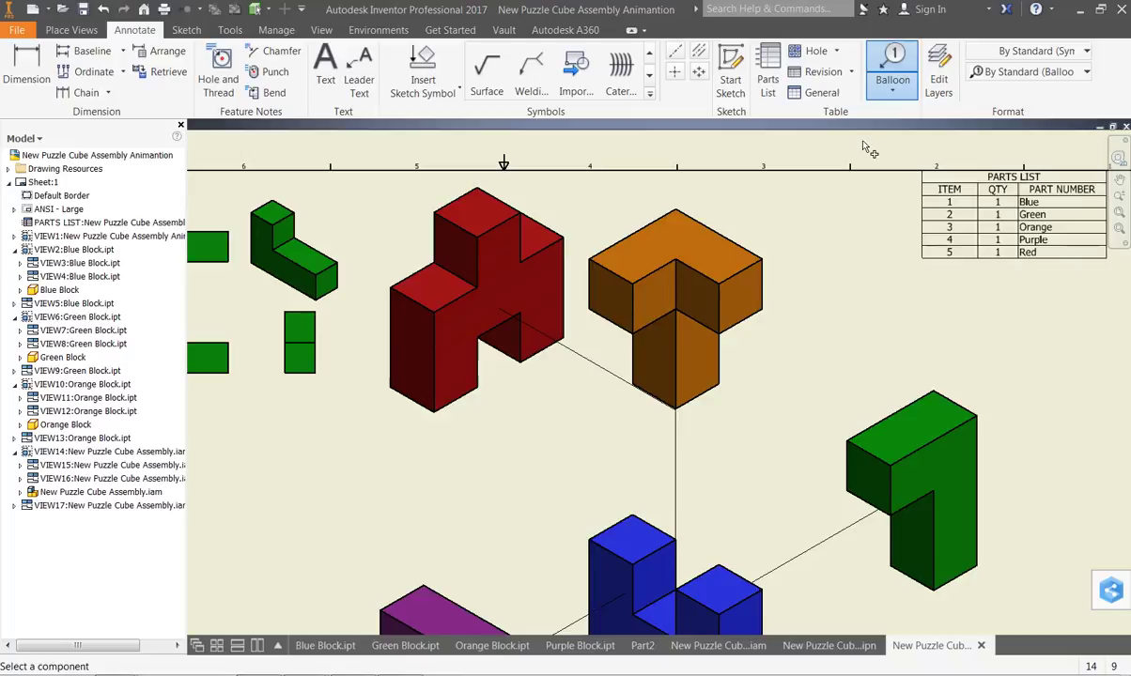
left_click(777, 255)
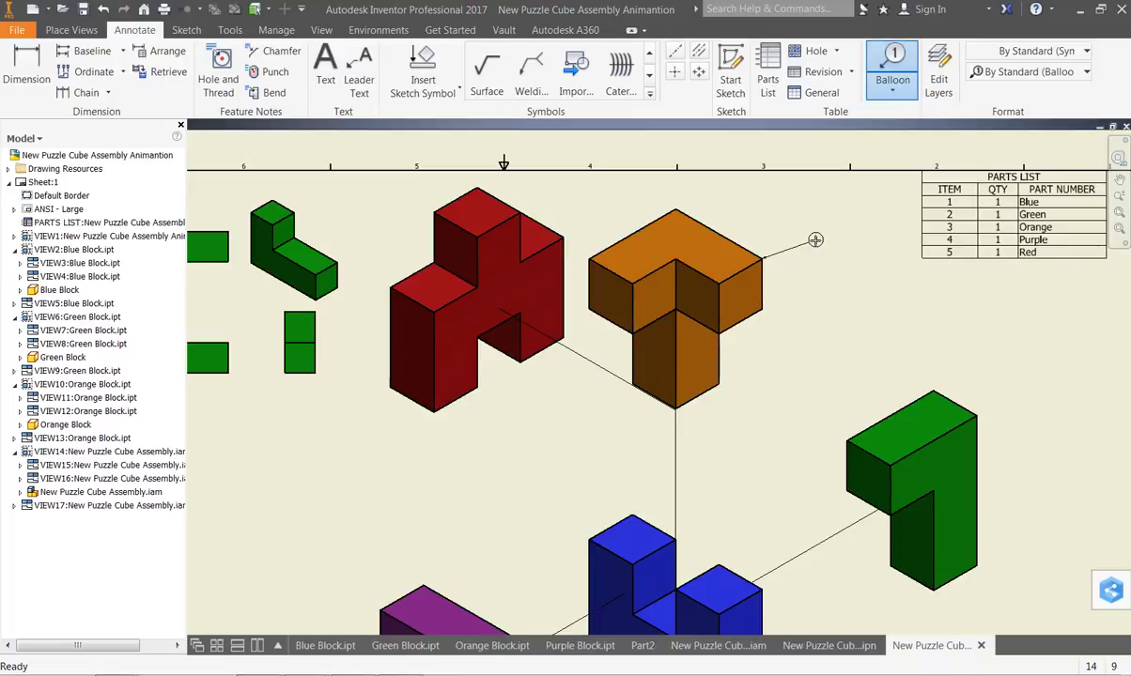
left_click(818, 229)
right_click(818, 229)
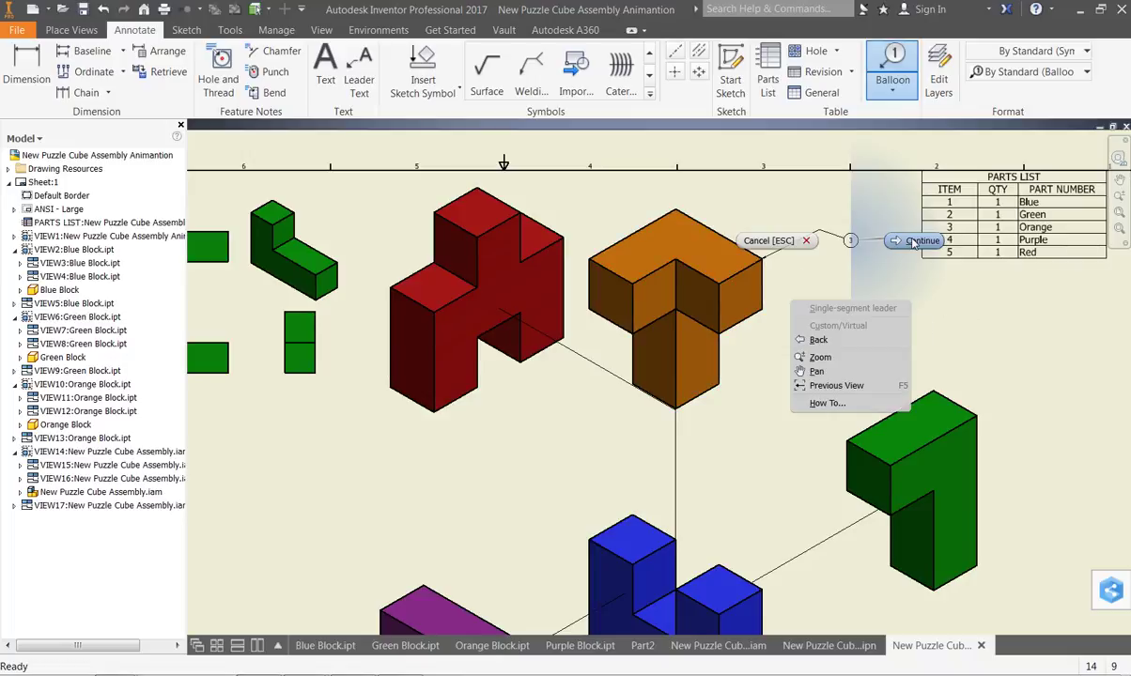
left_click(874, 230)
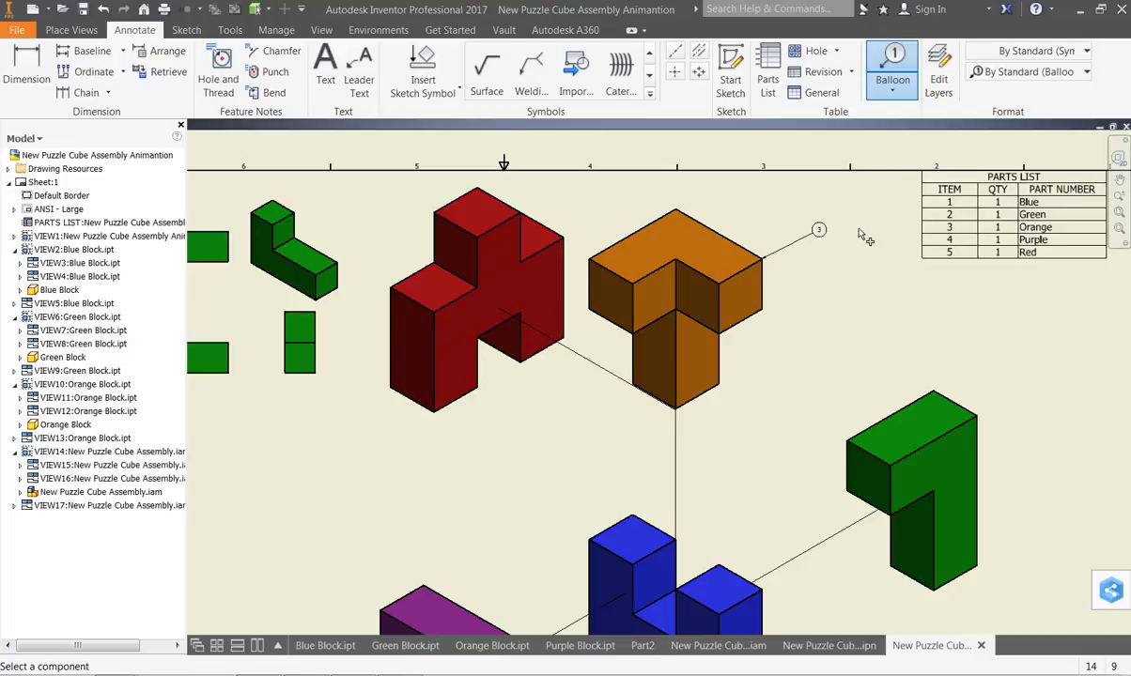
Step: Place balloon 2 with a leader on the green block
left_click(892, 91)
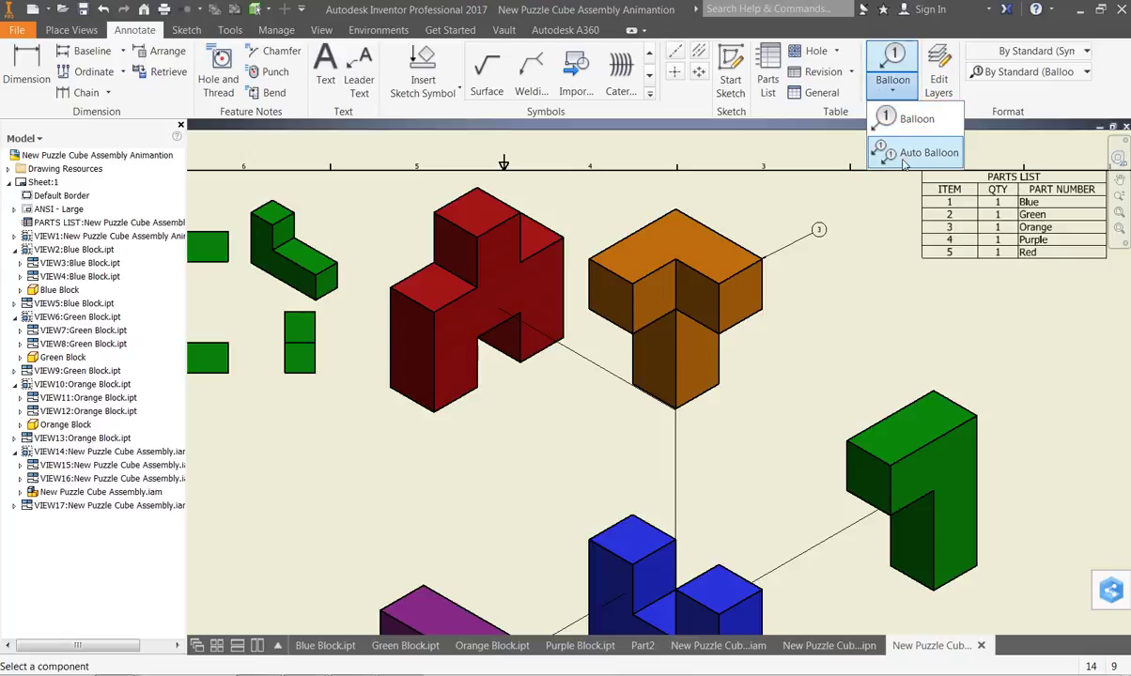
left_click(911, 61)
left_click(911, 61)
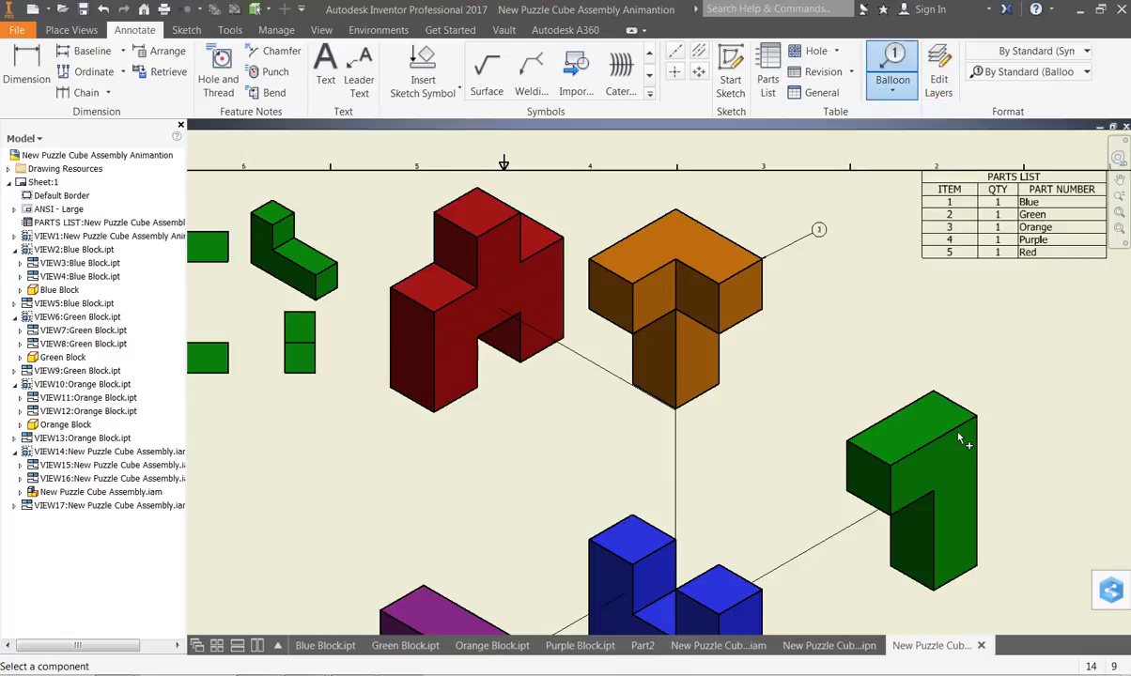
left_click(987, 428)
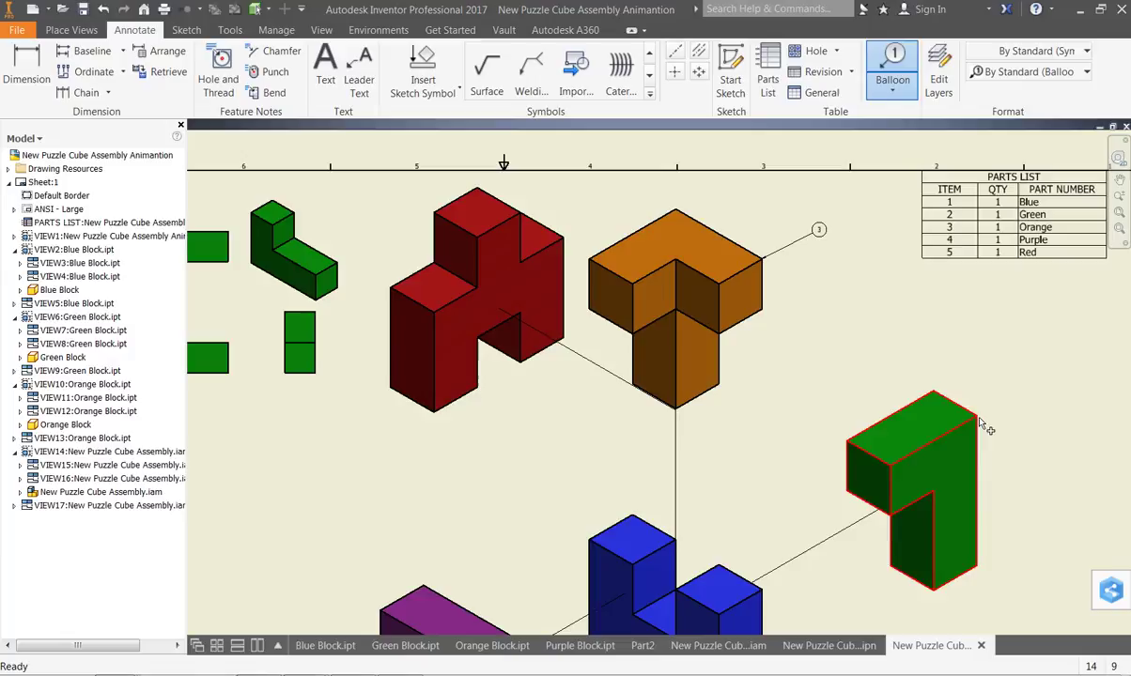
left_click(1038, 382)
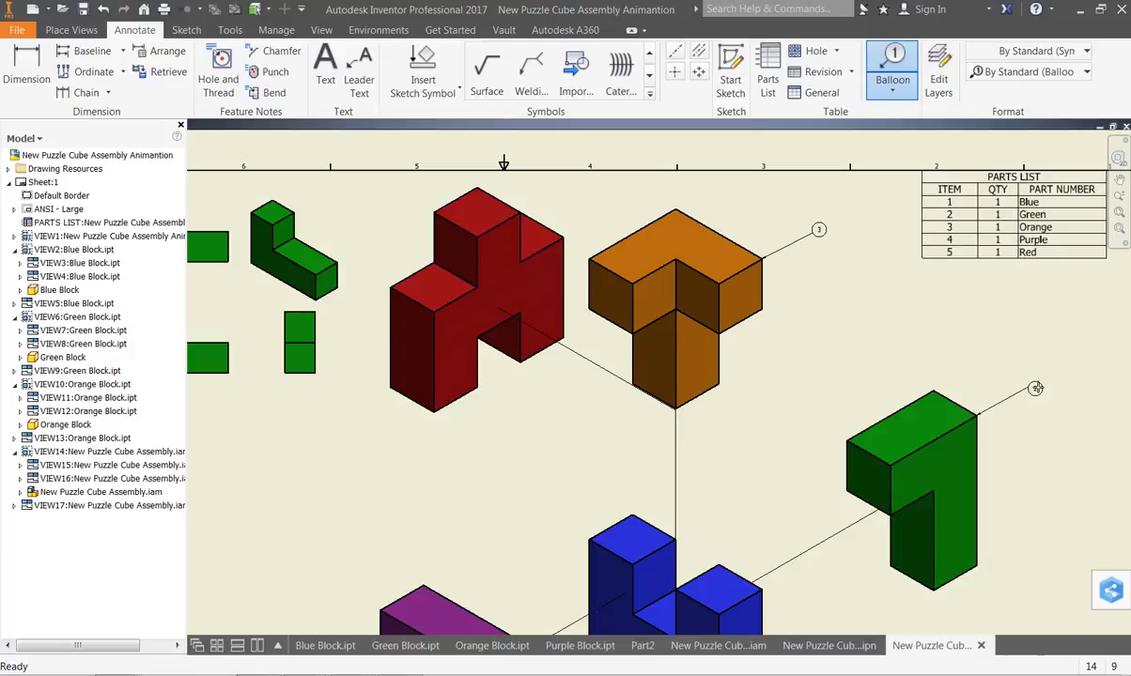
right_click(1033, 413)
left_click(1098, 457)
scroll(980, 424, "up", 3)
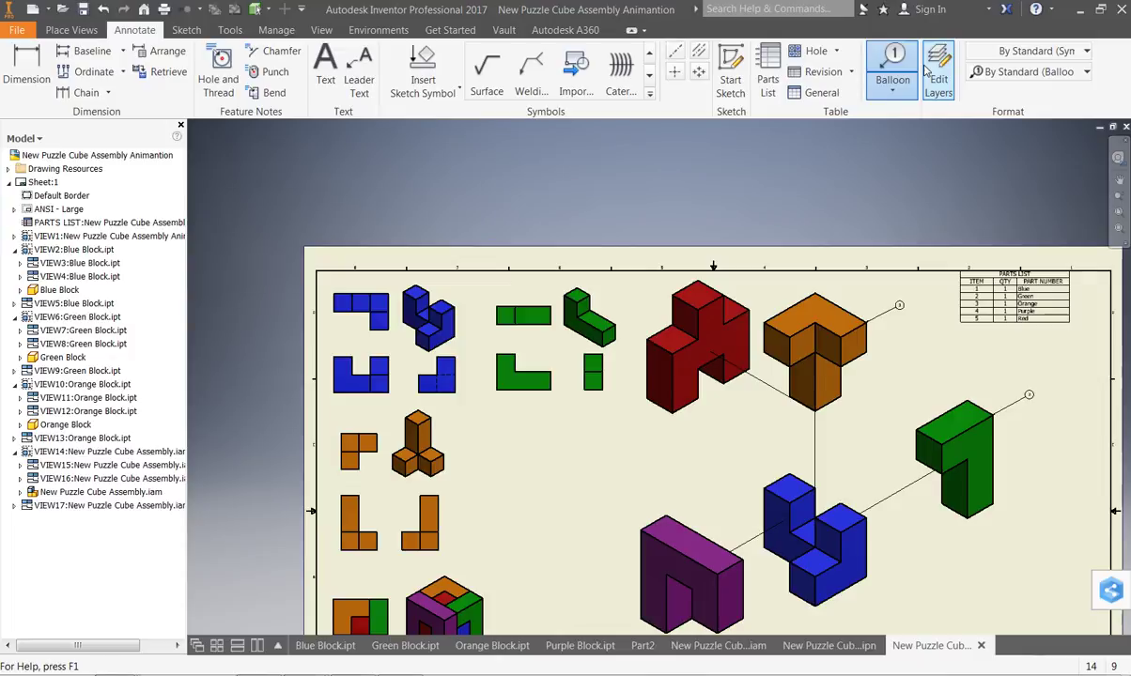
Step: Place balloon 5 on the red block with a bent leader
left_click(670, 408)
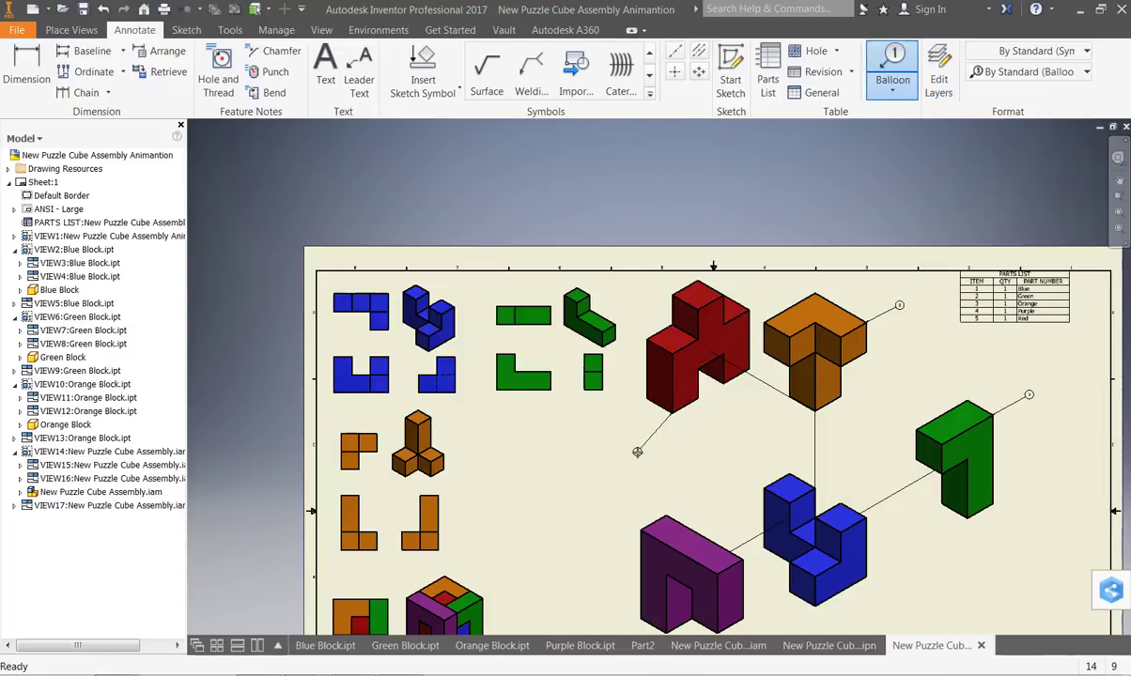
left_click(654, 440)
right_click(706, 432)
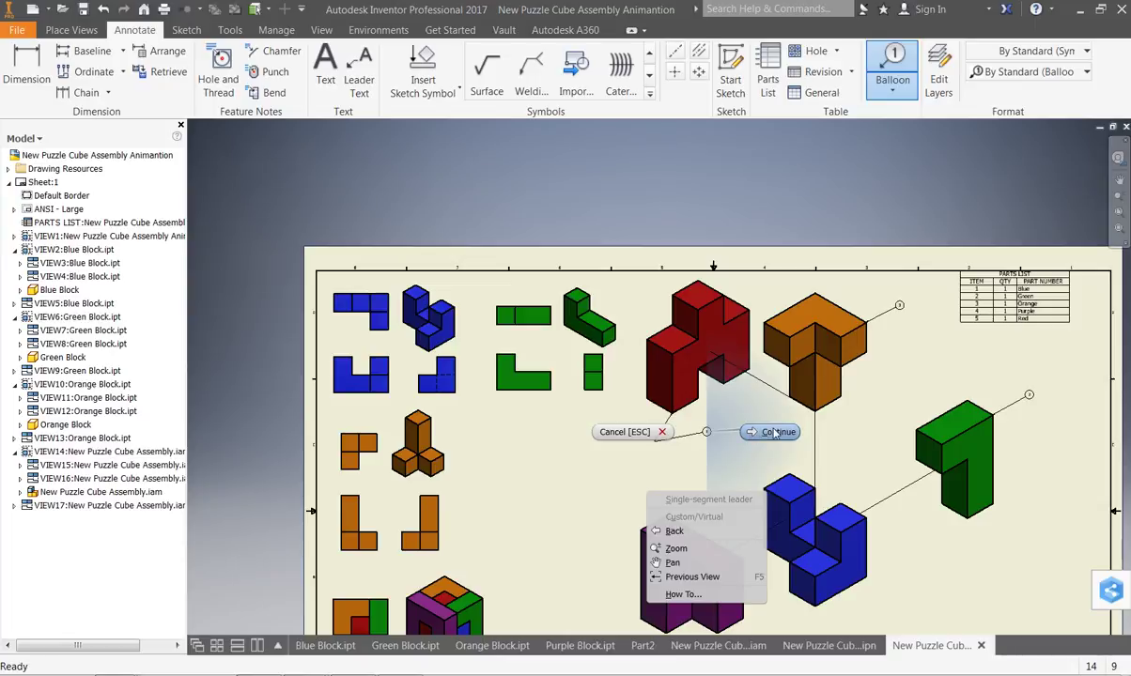
left_click(768, 434)
Step: Place balloon 1 with a leader on the blue block
middle_click_drag(808, 504, 799, 387)
scroll(798, 387, "down", 1)
scroll(799, 386, "up", 3)
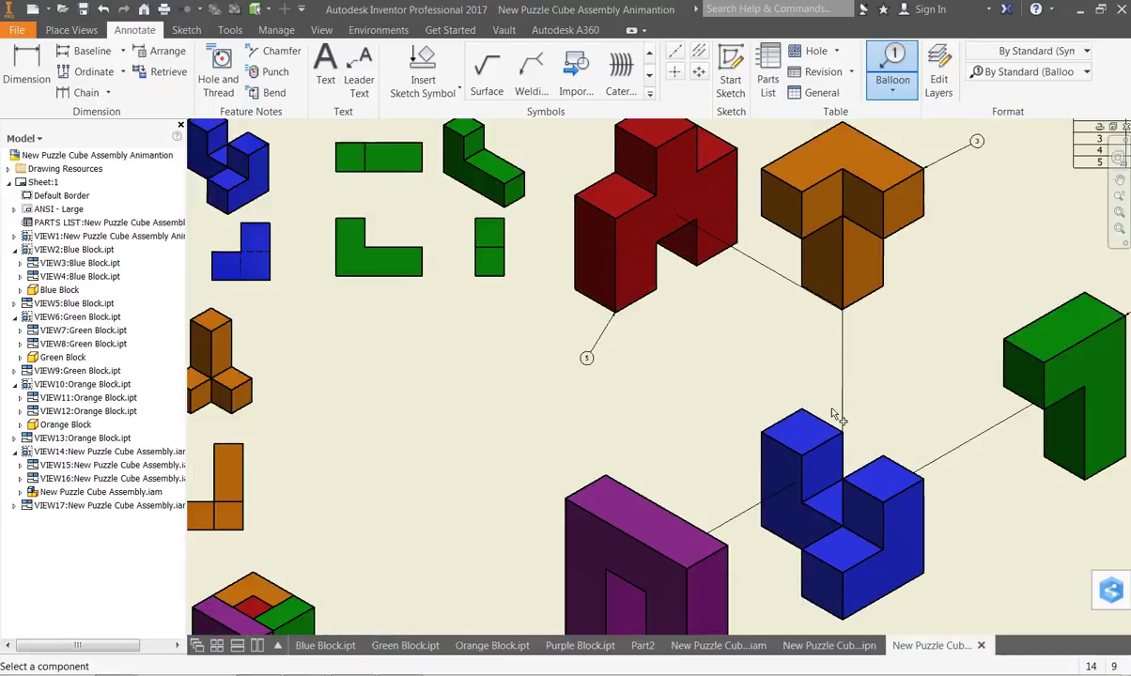
left_click(779, 419)
left_click(734, 369)
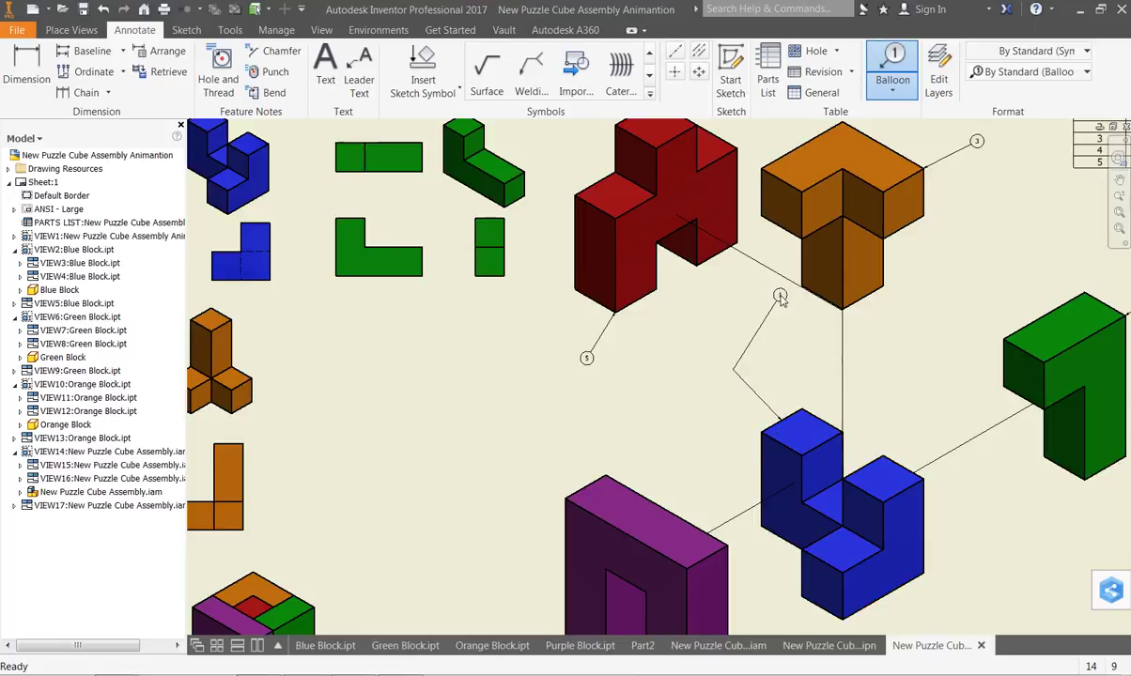
right_click(773, 293)
left_click(836, 295)
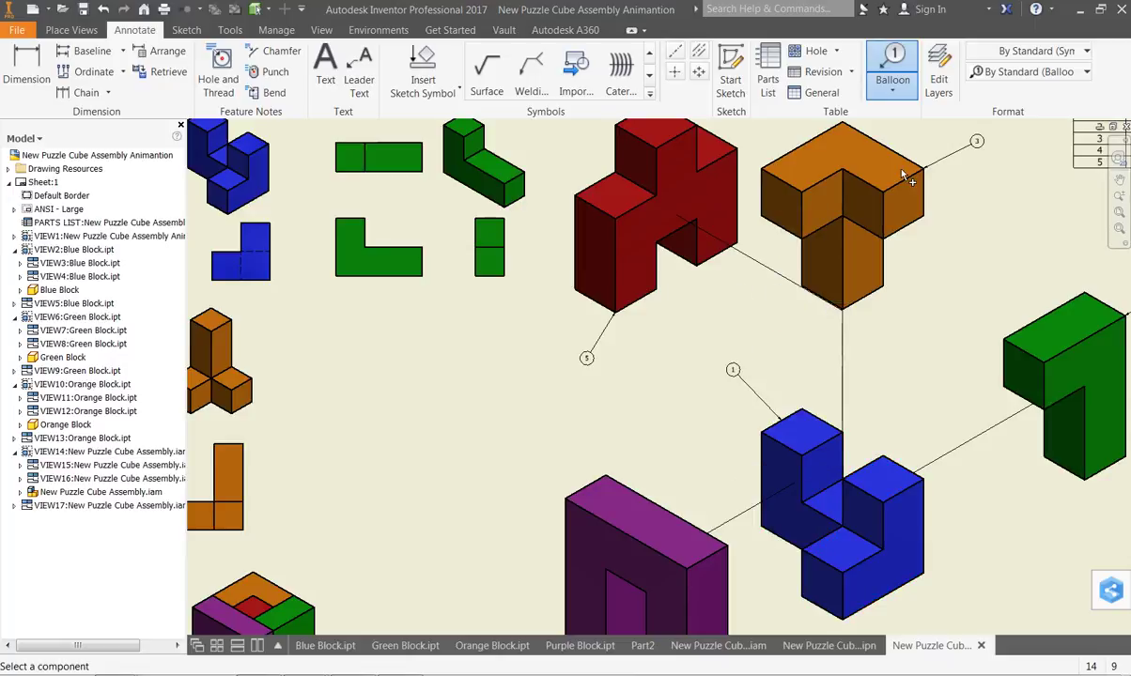
Step: Place balloon 4 with a leader on the purple block, then stop ballooning
right_click(900, 58)
left_click(894, 62)
left_click(618, 479)
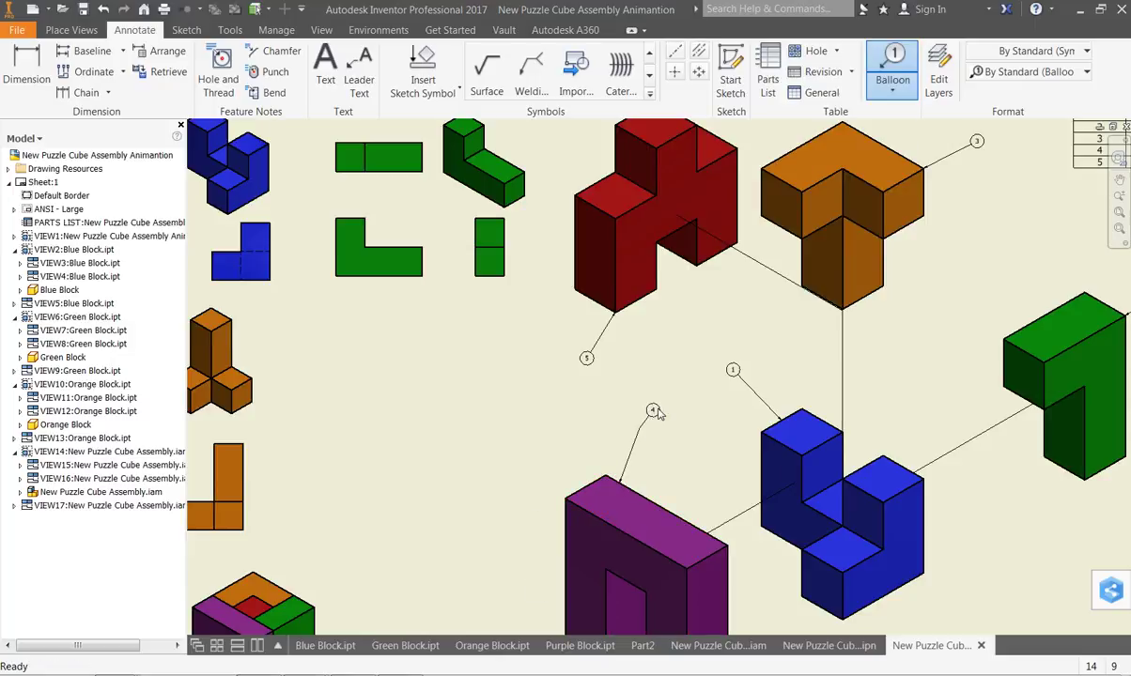
left_click(639, 428)
right_click(641, 430)
left_click(720, 409)
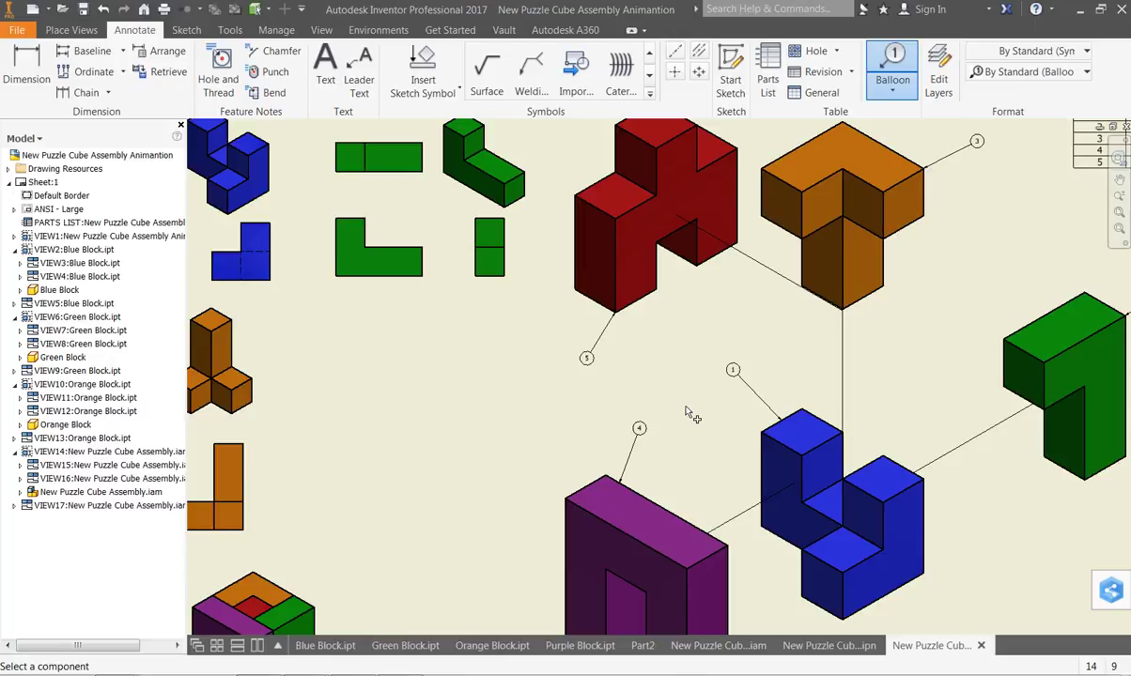
right_click(761, 326)
Step: End ballooning and review balloon 1's settings, leaving them unchanged
left_click(671, 319)
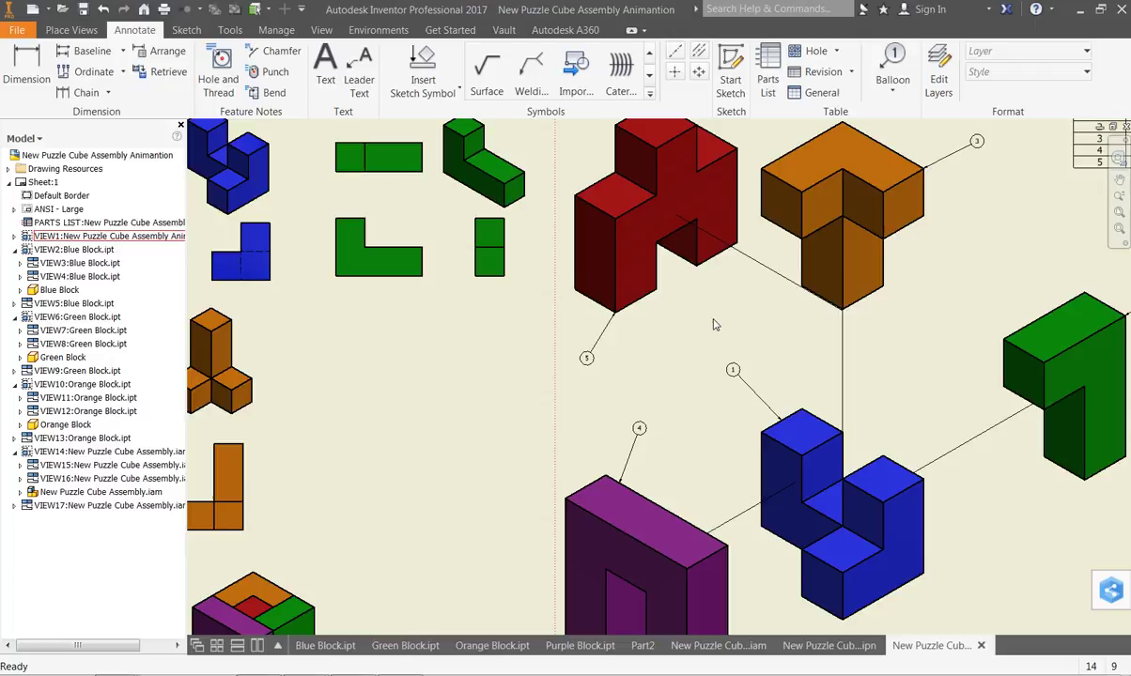
left_click(733, 368)
right_click(733, 367)
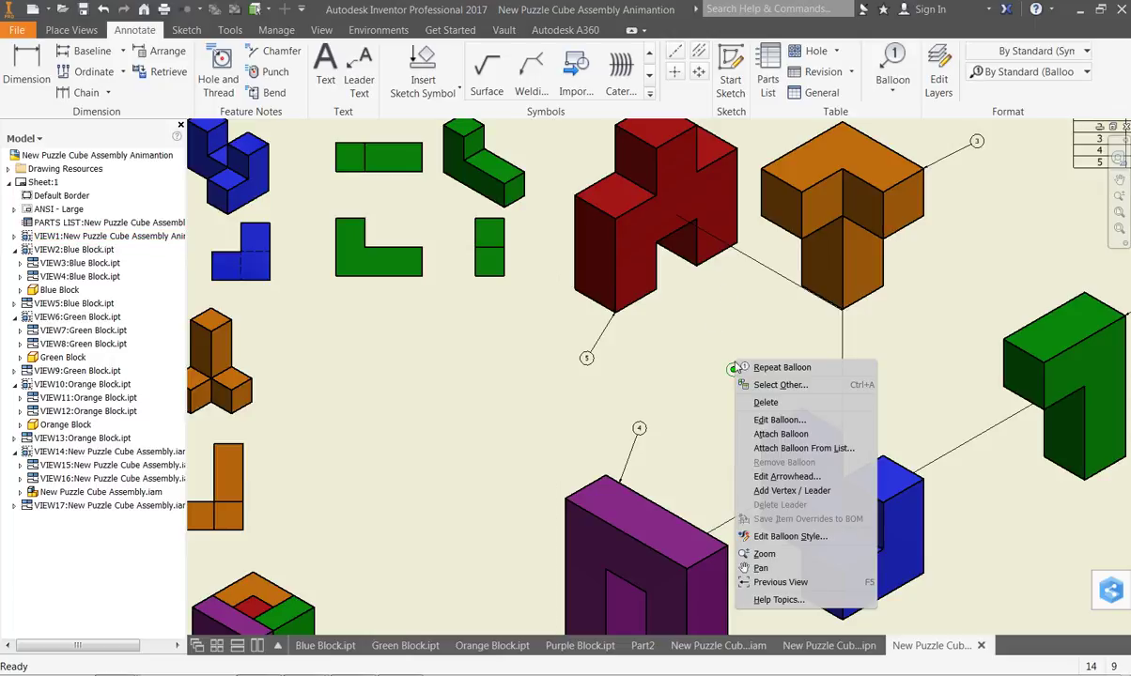
left_click(778, 421)
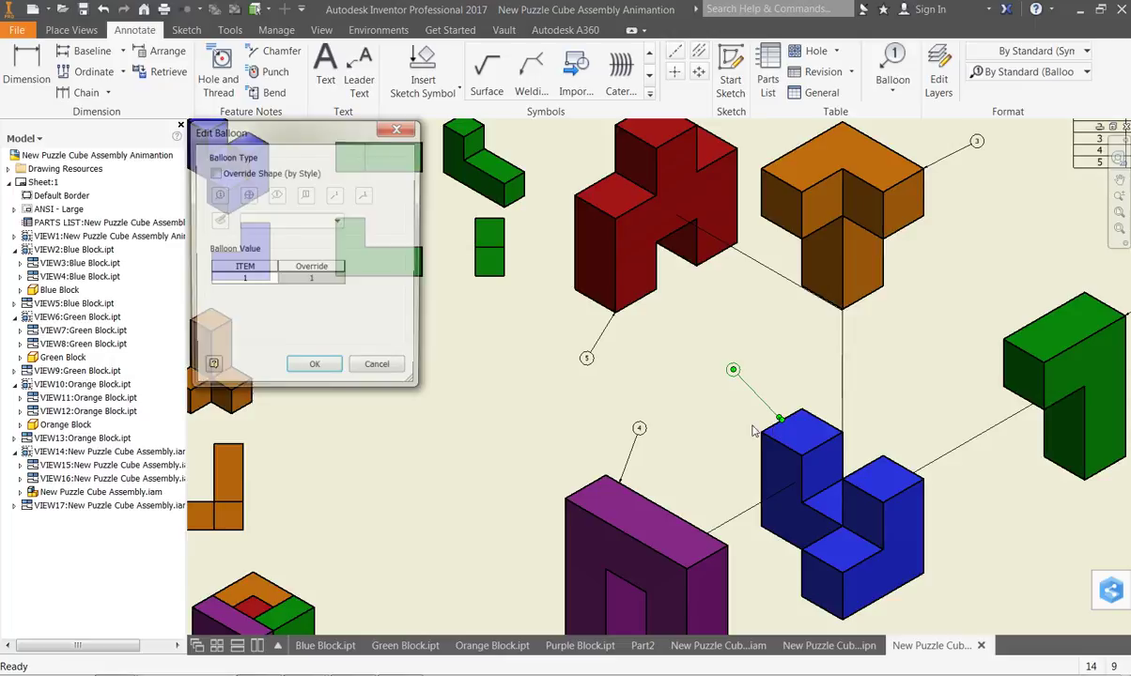
left_click(326, 365)
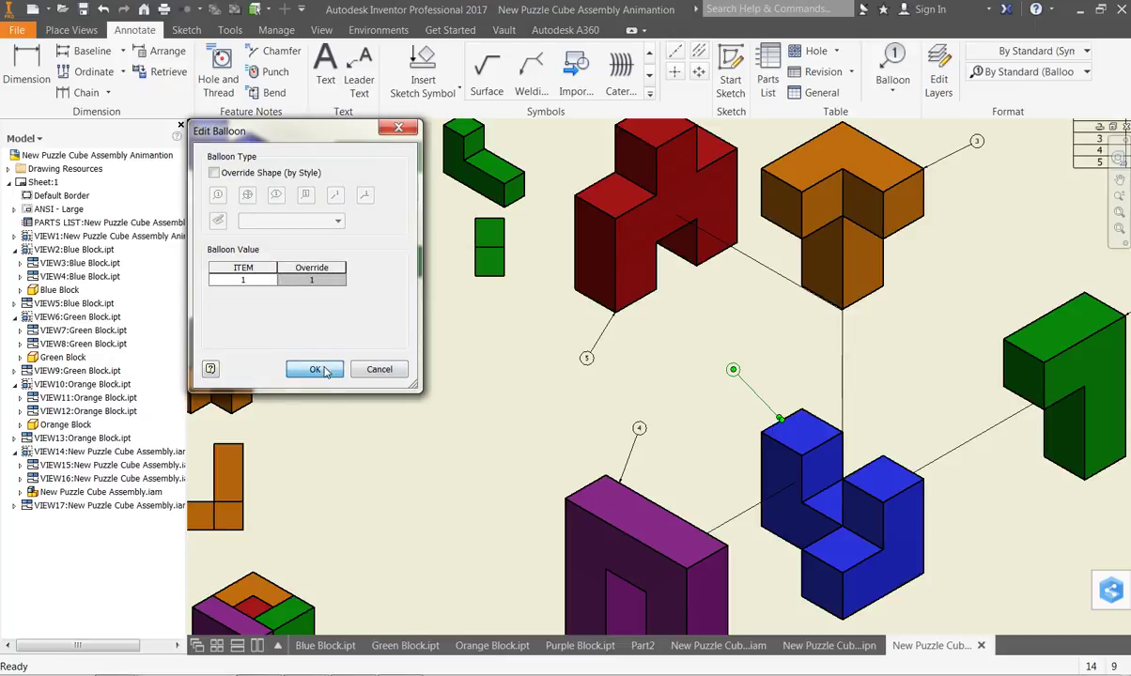
Step: Set the balloon style text to Label Text (ANSI), keeping General (ANSI) leaders, and save
right_click(734, 370)
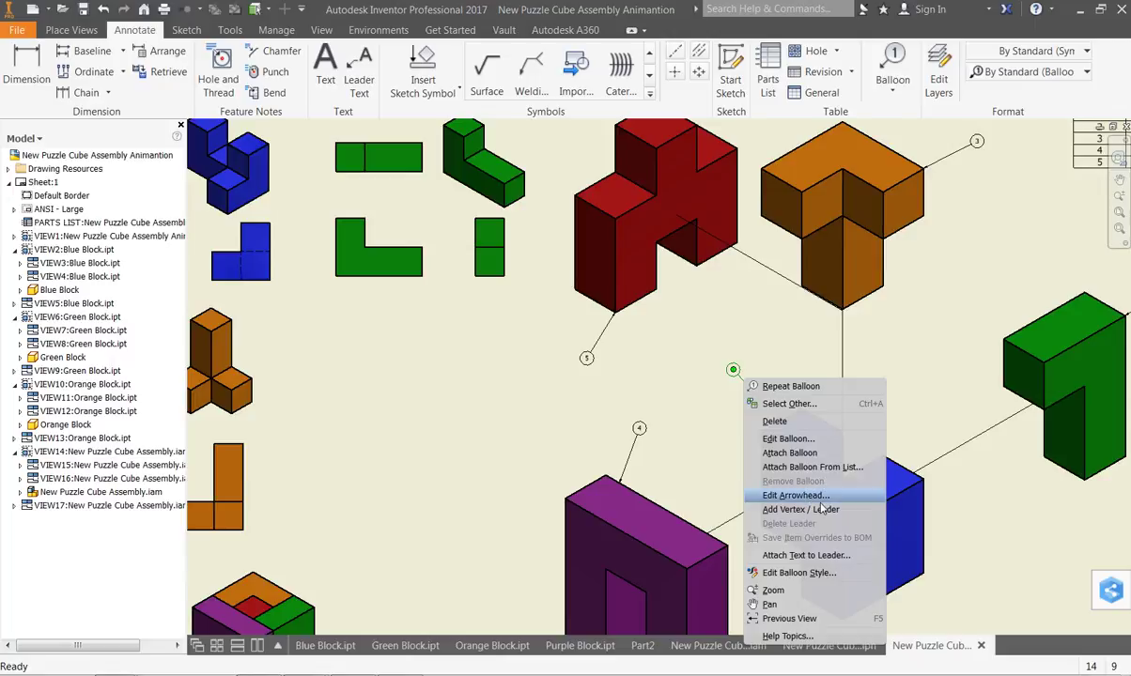
left_click(799, 573)
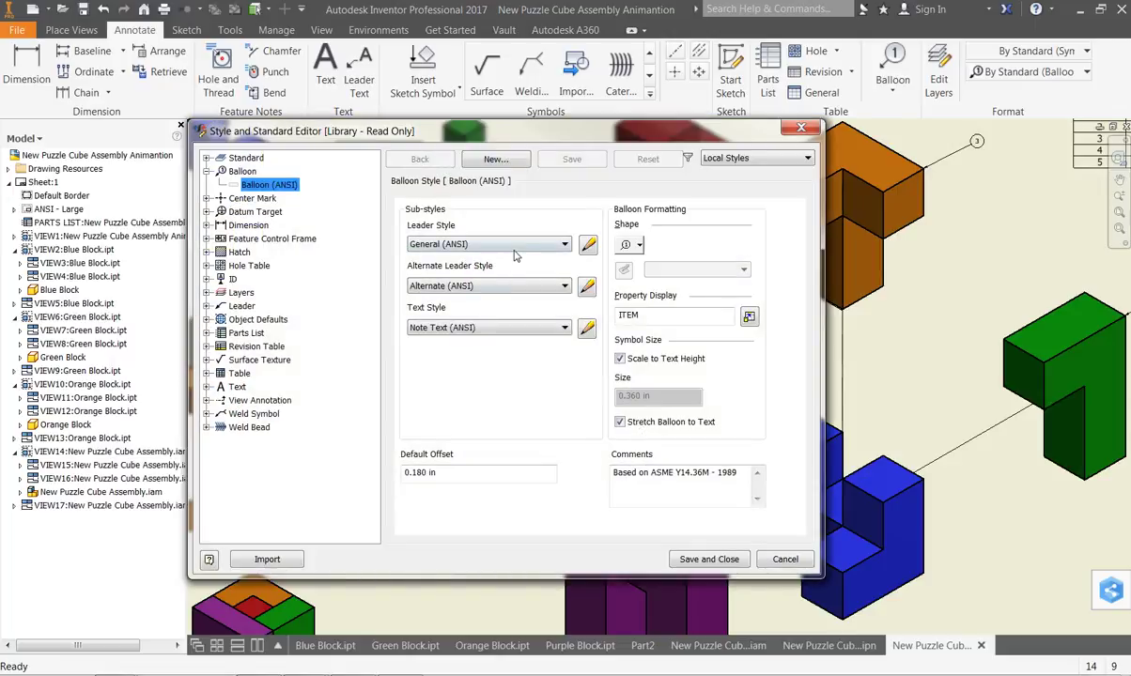
left_click(523, 245)
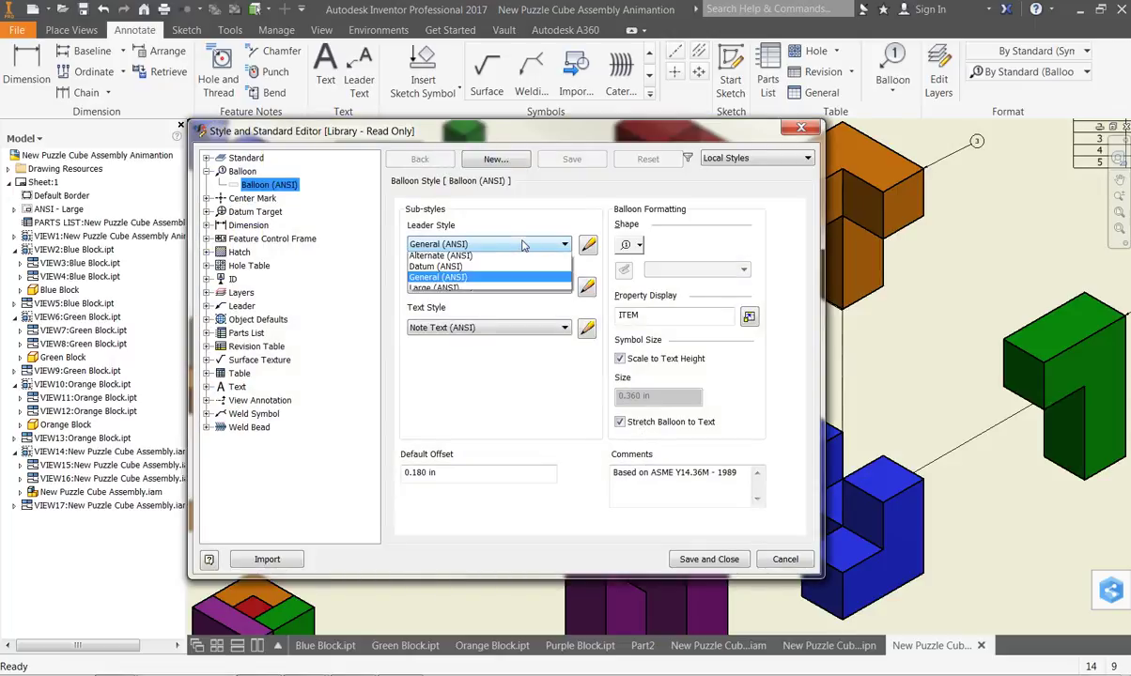
left_click(507, 280)
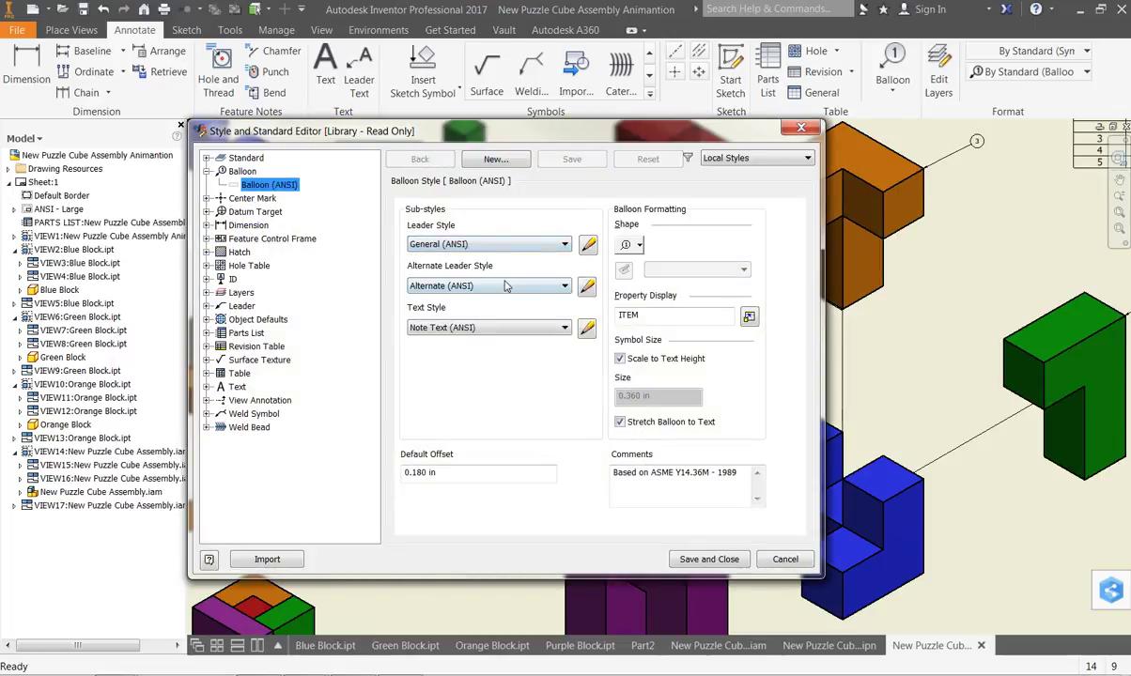
left_click(479, 329)
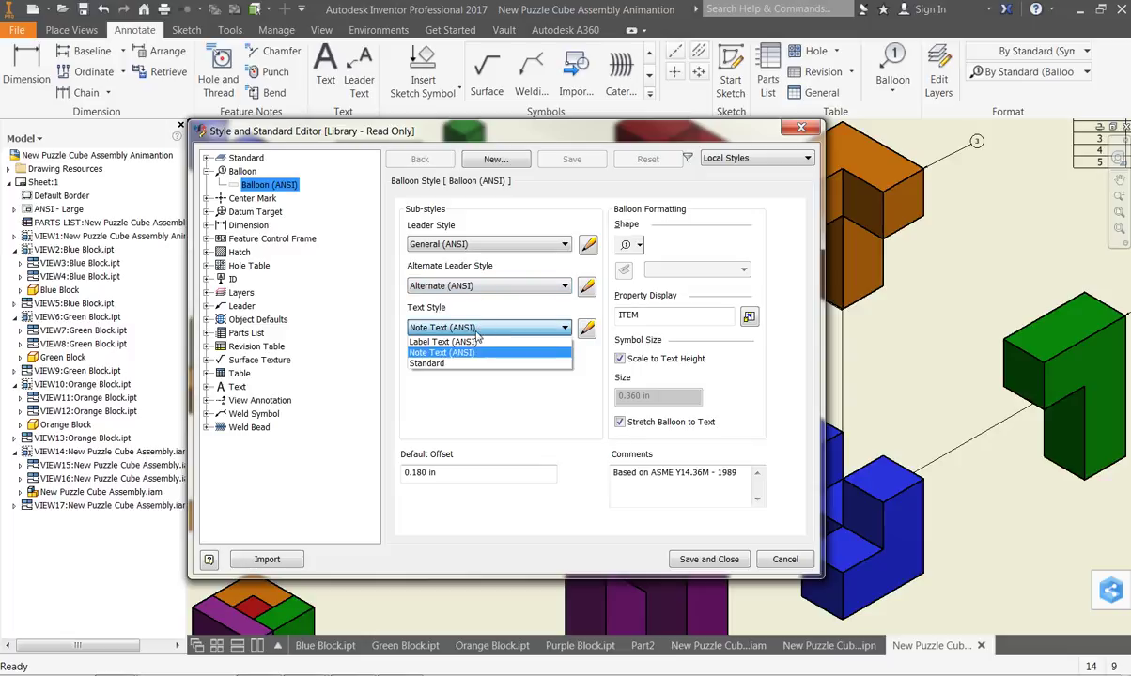
left_click(449, 350)
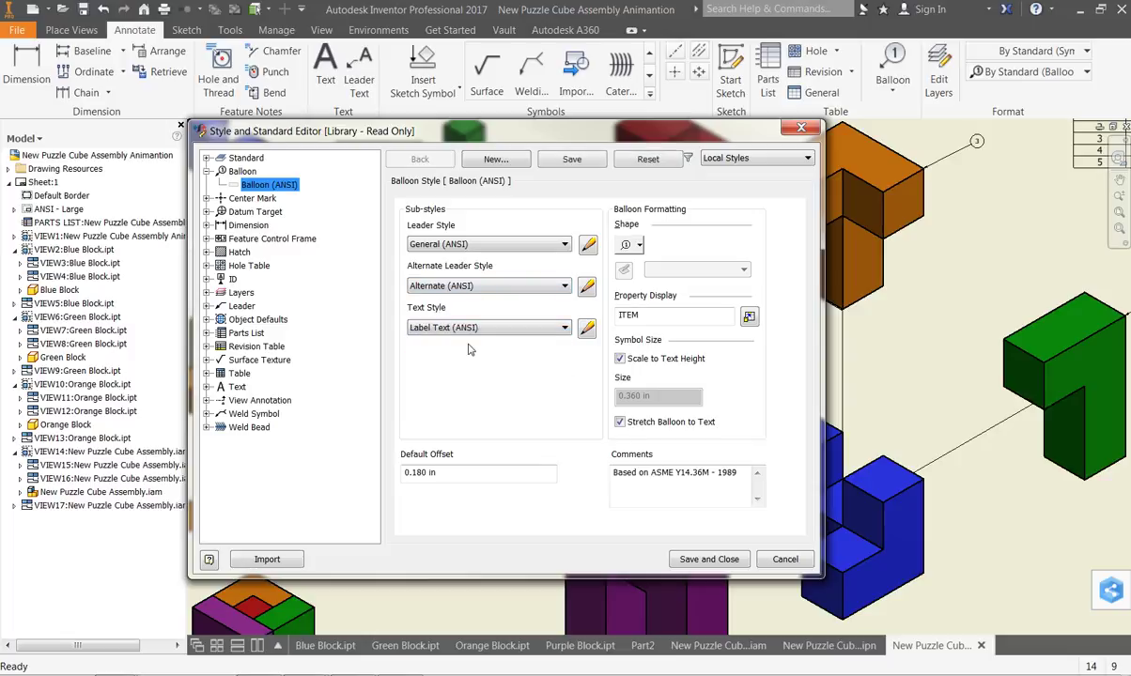
left_click(709, 560)
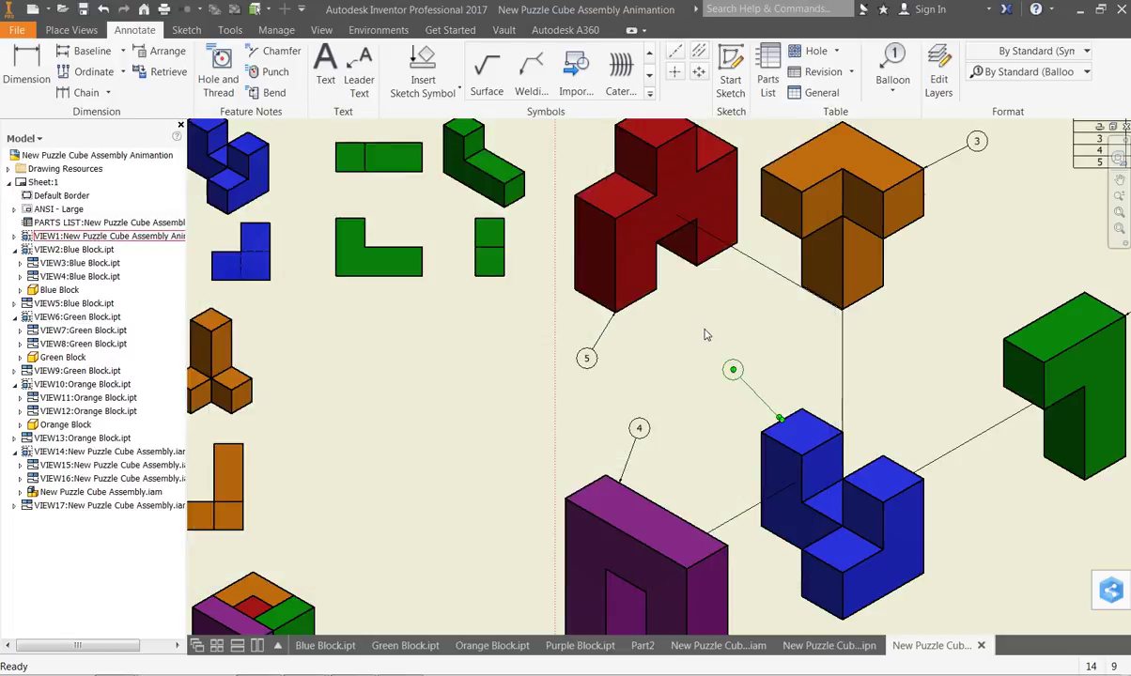
Step: Start a base view of Purple Block.ipt at 1:1 scale
scroll(782, 353, "down", 3)
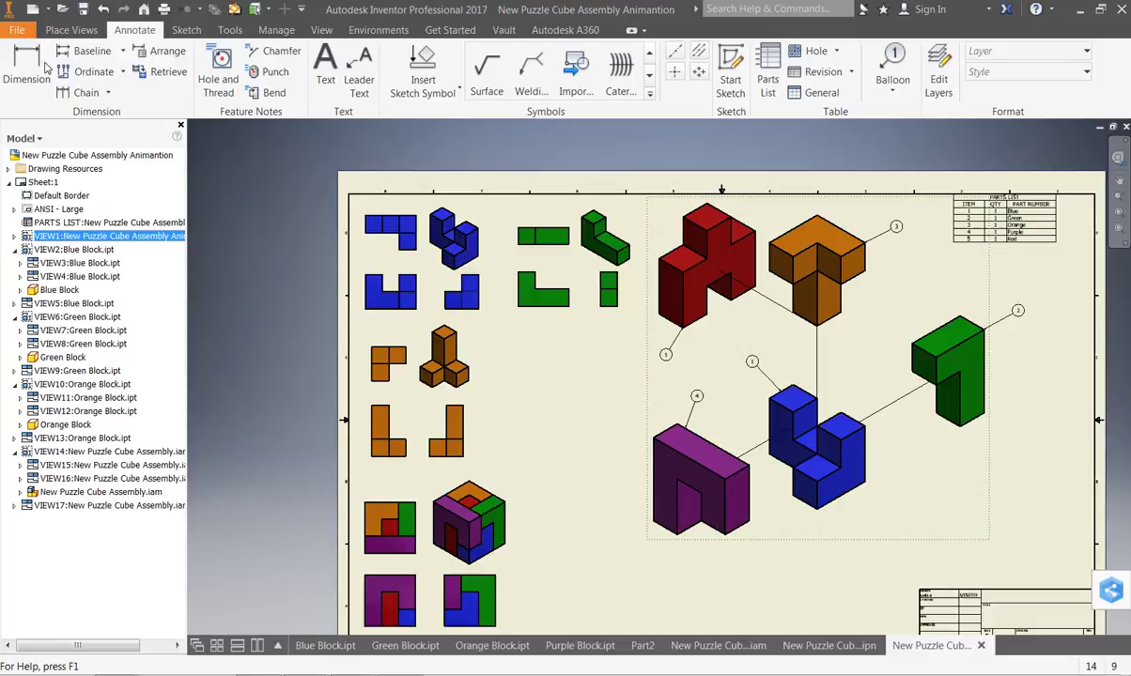
left_click(71, 30)
left_click(16, 58)
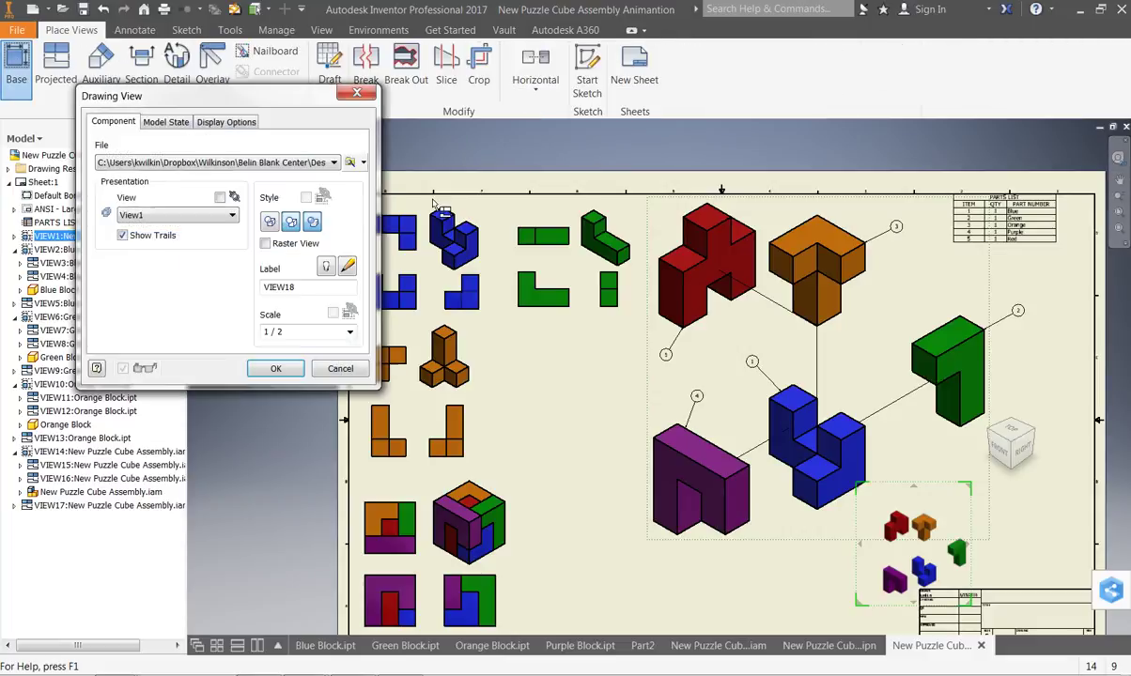
left_click(246, 164)
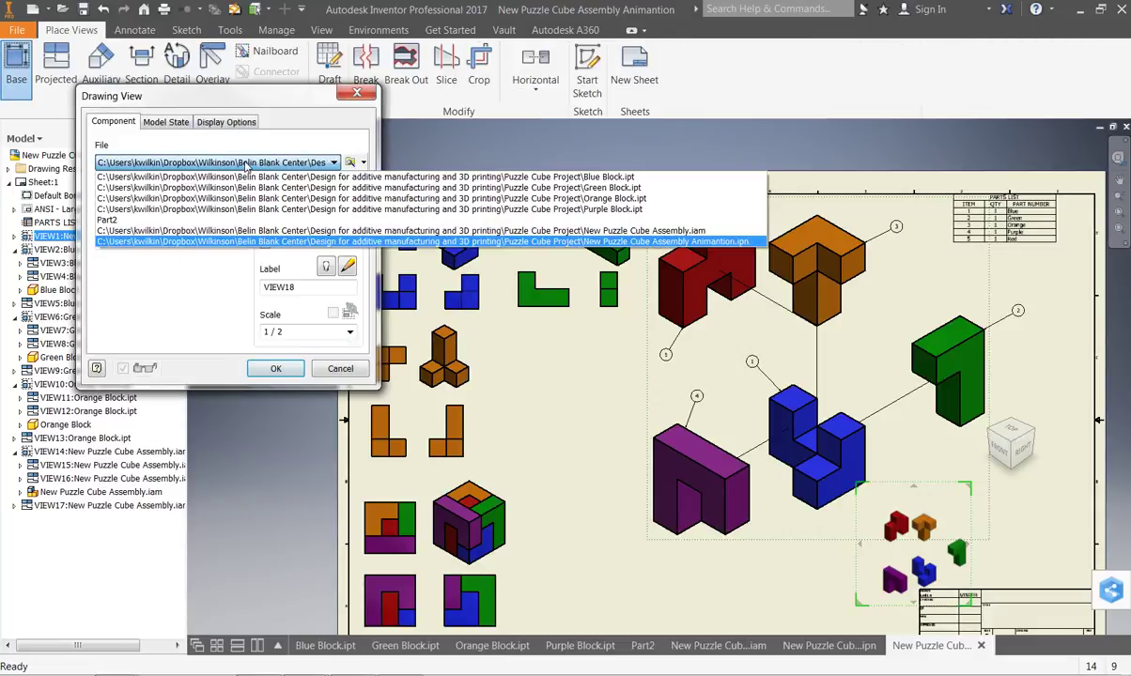
left_click(300, 209)
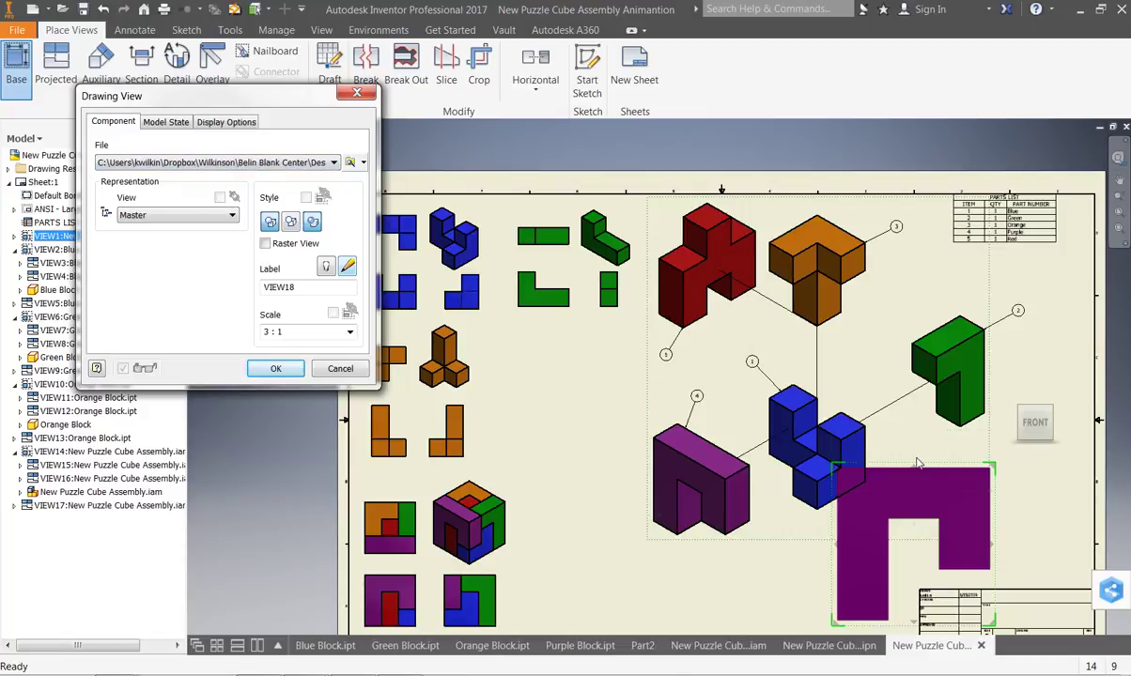
left_click(347, 332)
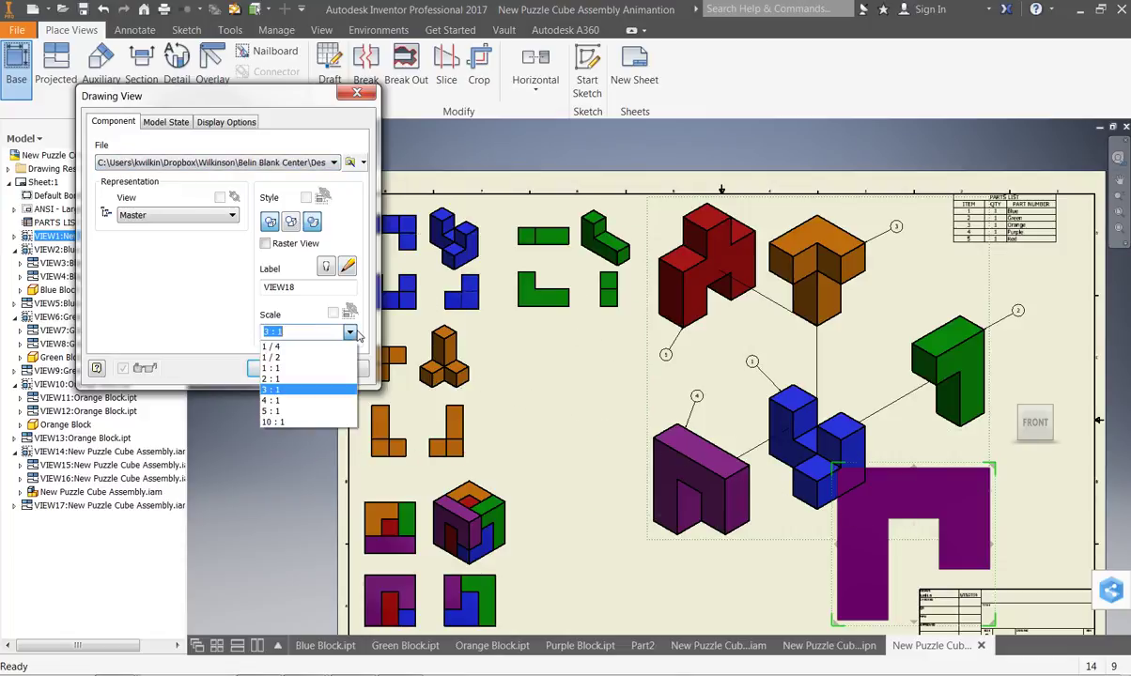
left_click(291, 355)
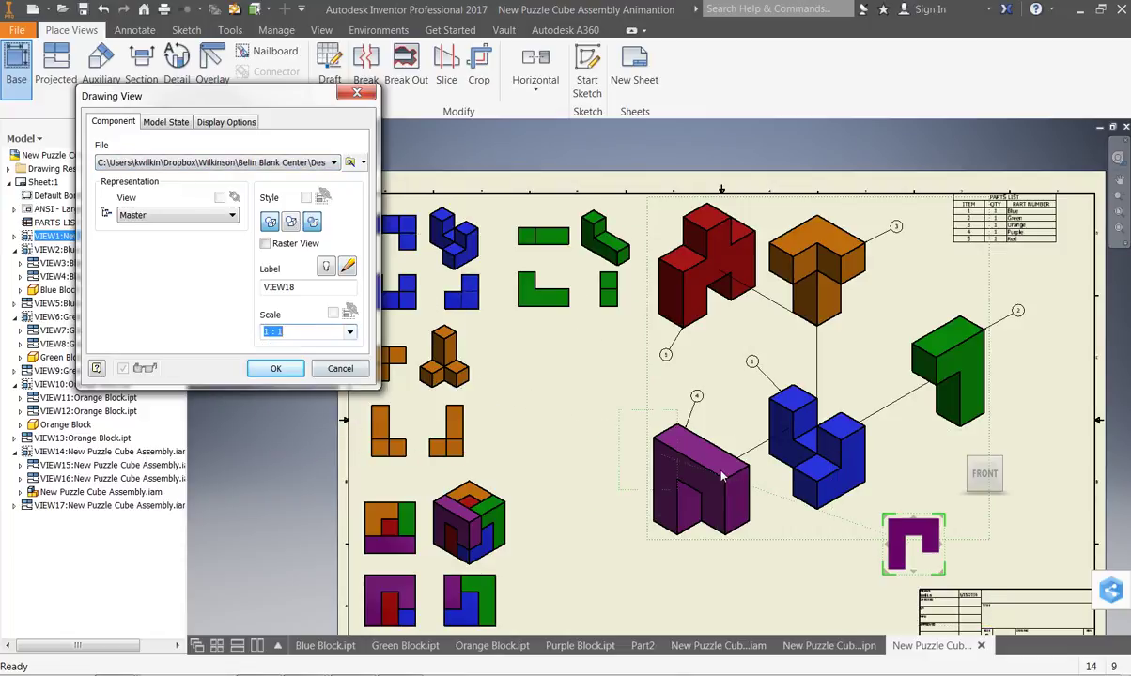
Step: Add top, side and isometric projected views of the purple block and create them
left_click(916, 484)
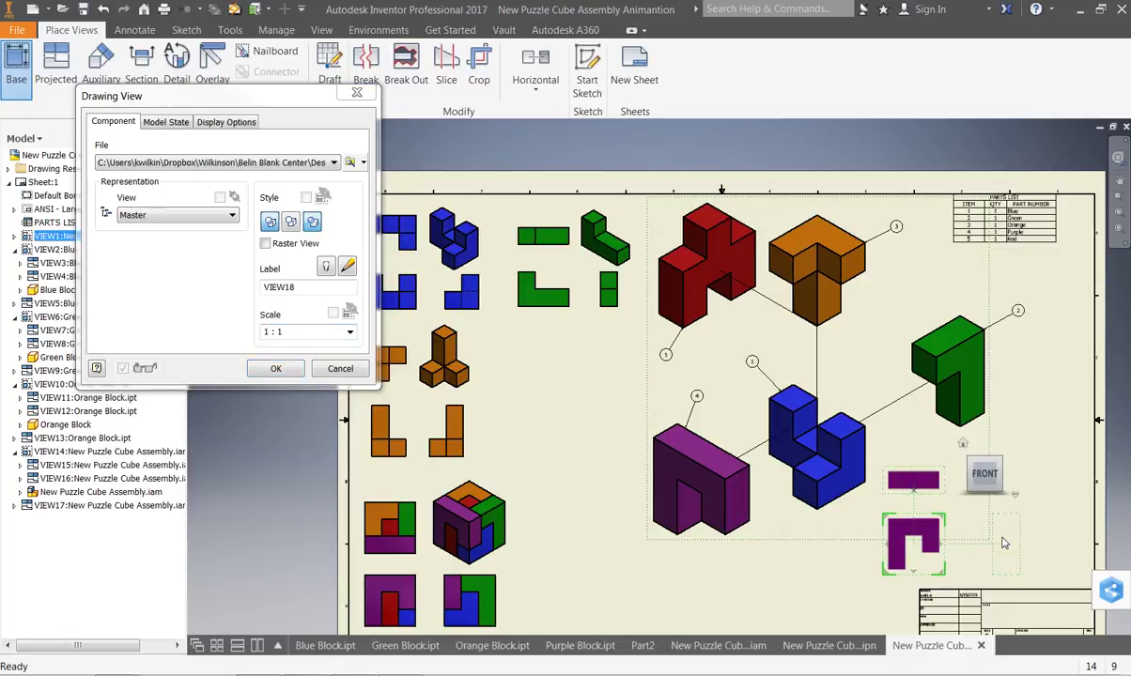
left_click(999, 543)
left_click(1040, 423)
right_click(1036, 462)
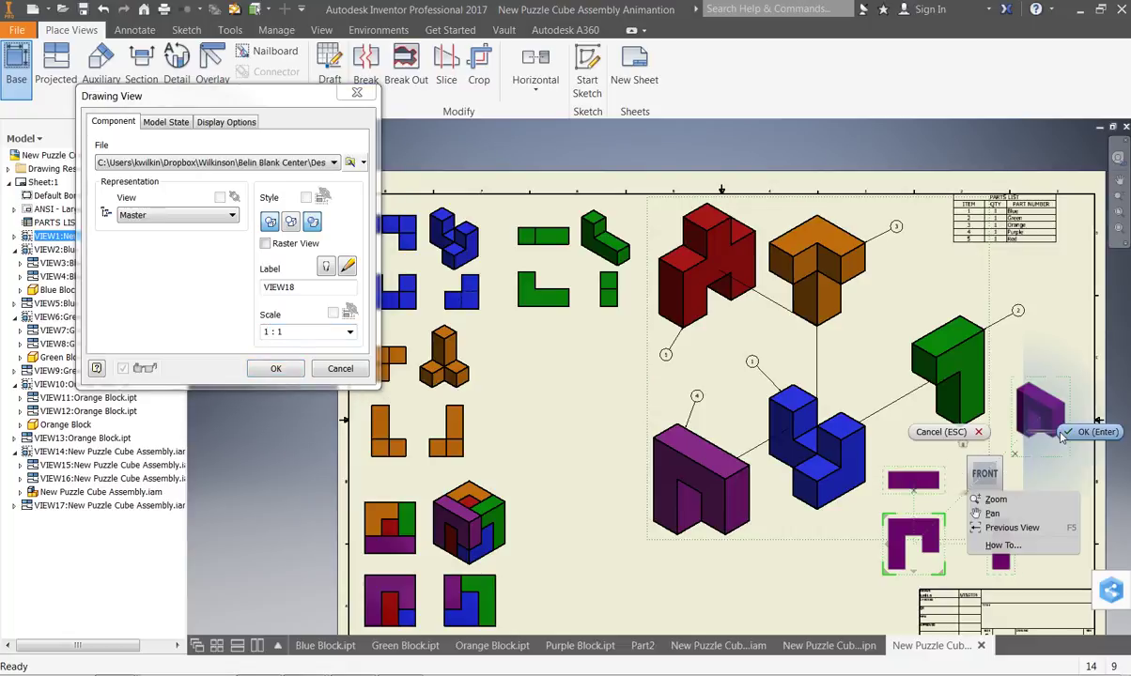
left_click(1031, 439)
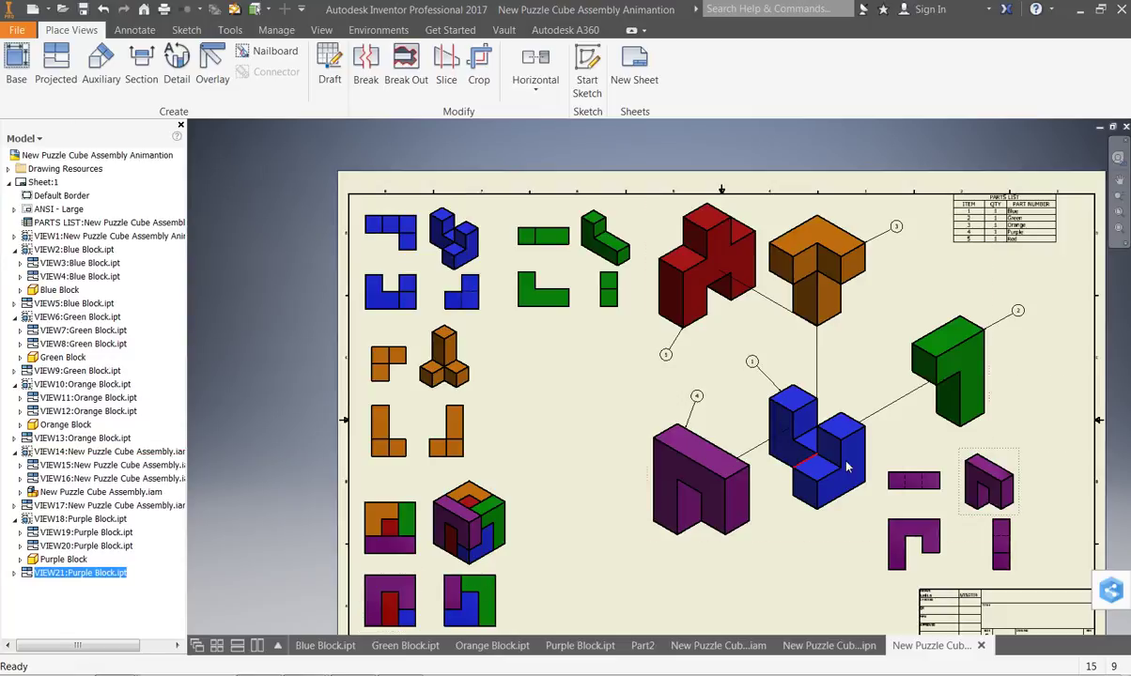
Step: Move the four purple block views, excluding VIEW1, to the sheet's middle beside the orange views
left_click_drag(1037, 430, 890, 578)
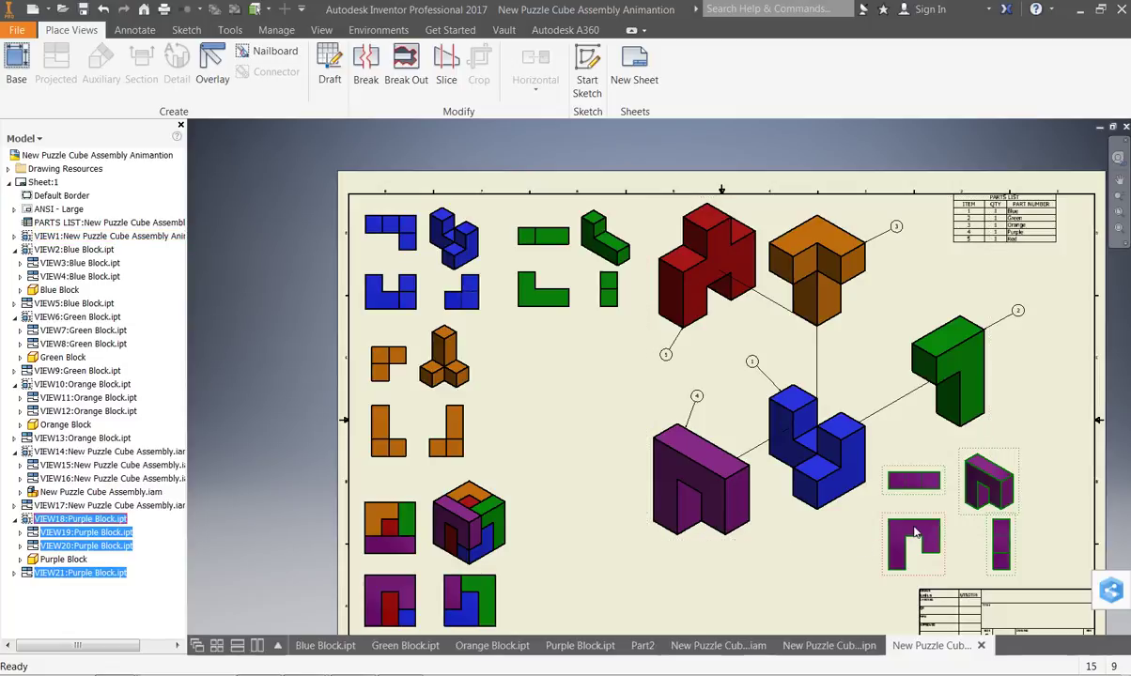
left_click(873, 484, "ctrl")
left_click_drag(927, 522, 535, 401)
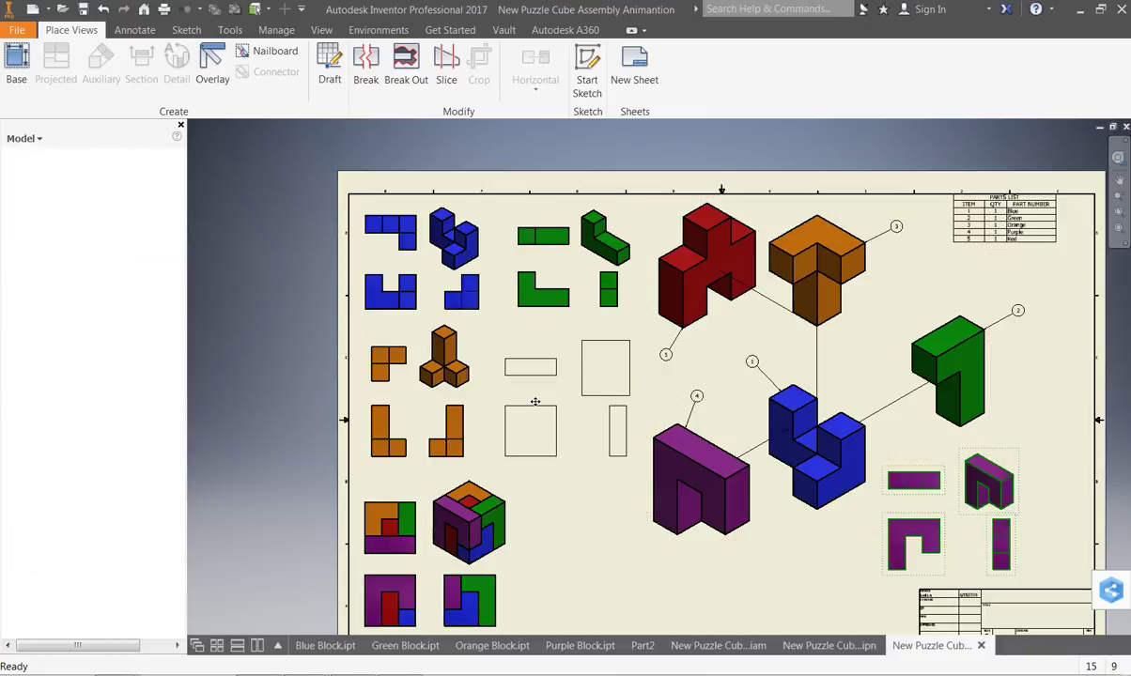
left_click(585, 512)
scroll(585, 512, "down", 3)
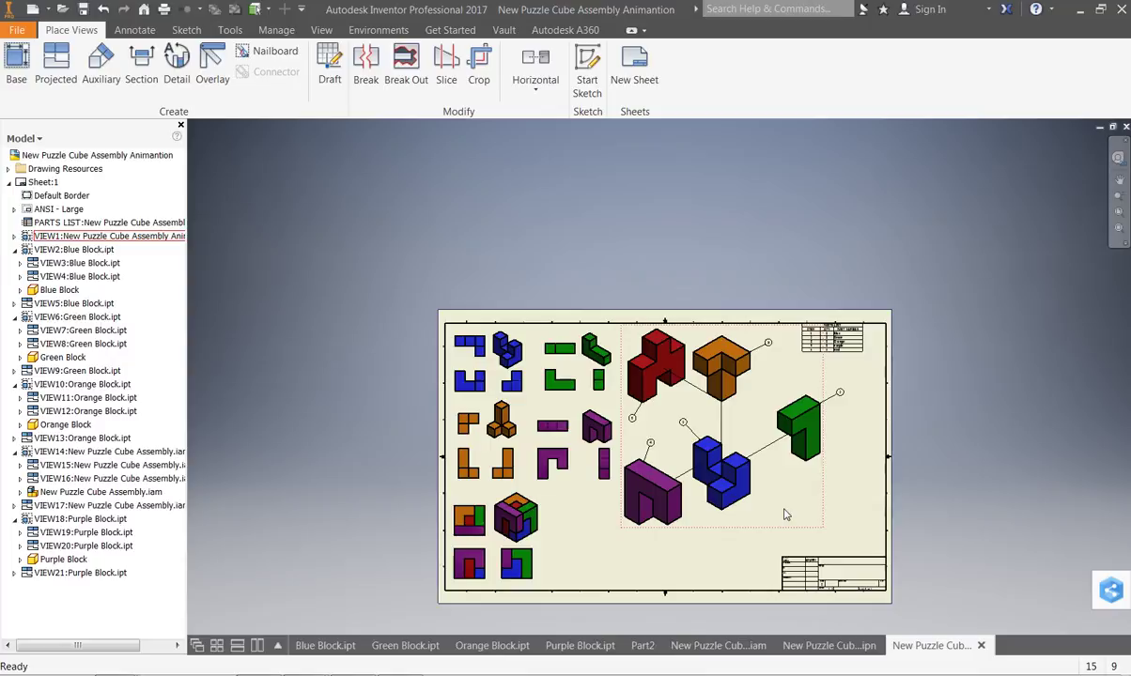